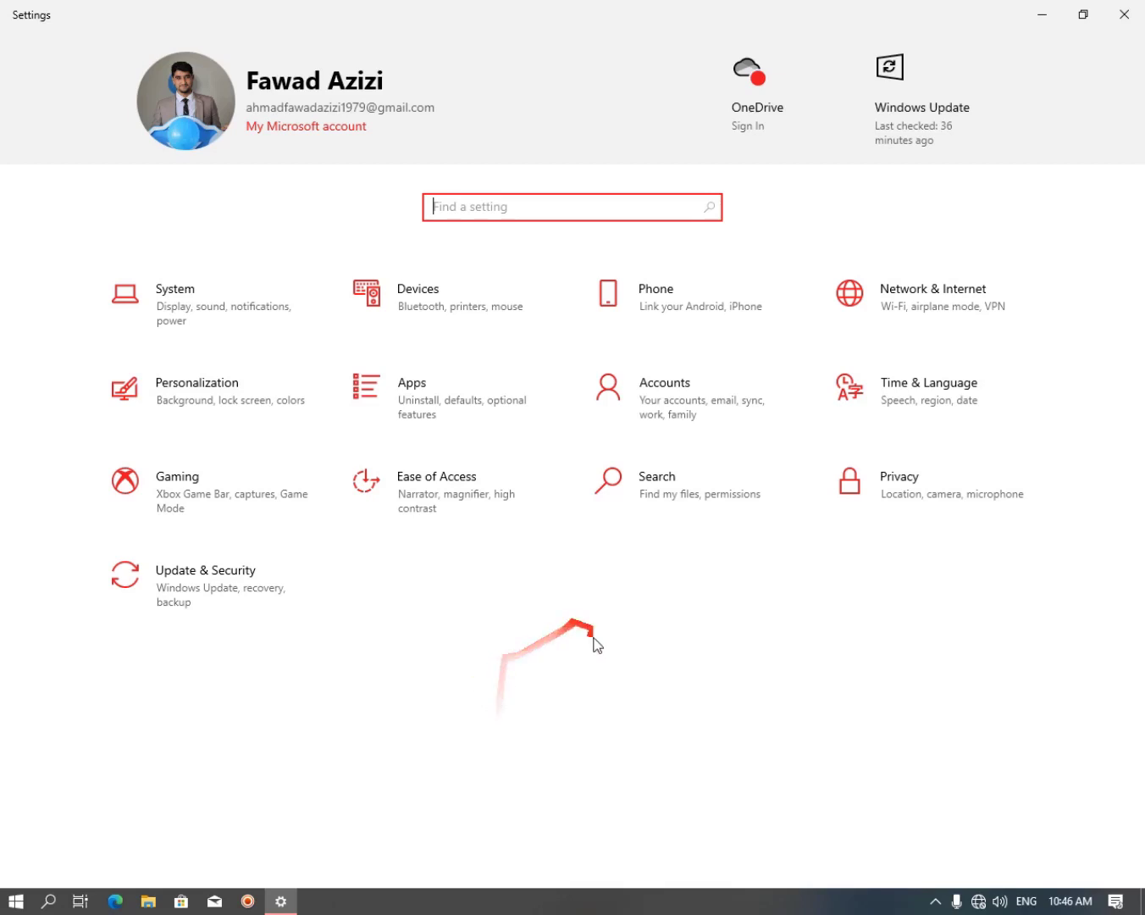
# Open the Gaming settings and review the Xbox Game Bar options and keyboard shortcuts
pyautogui.click(187, 492)
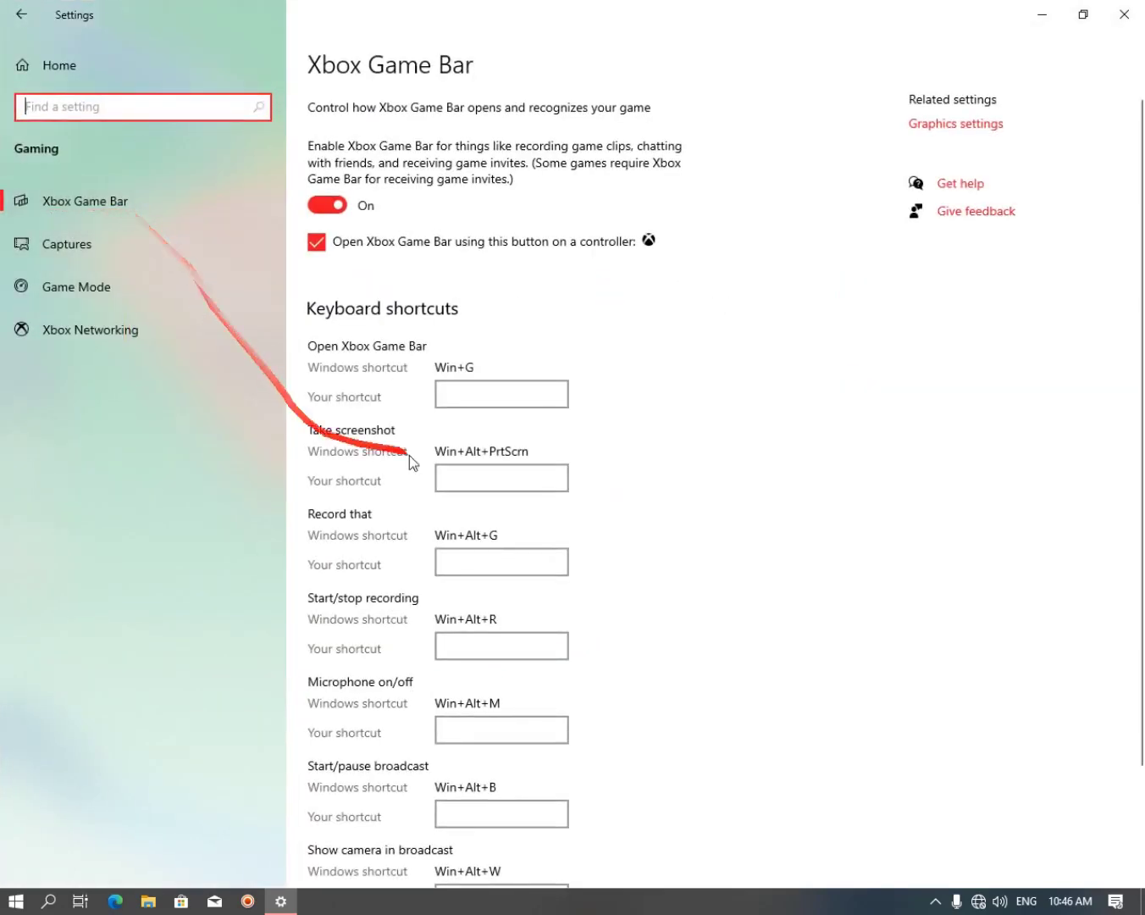
pyautogui.scroll(-2, 409, 248)
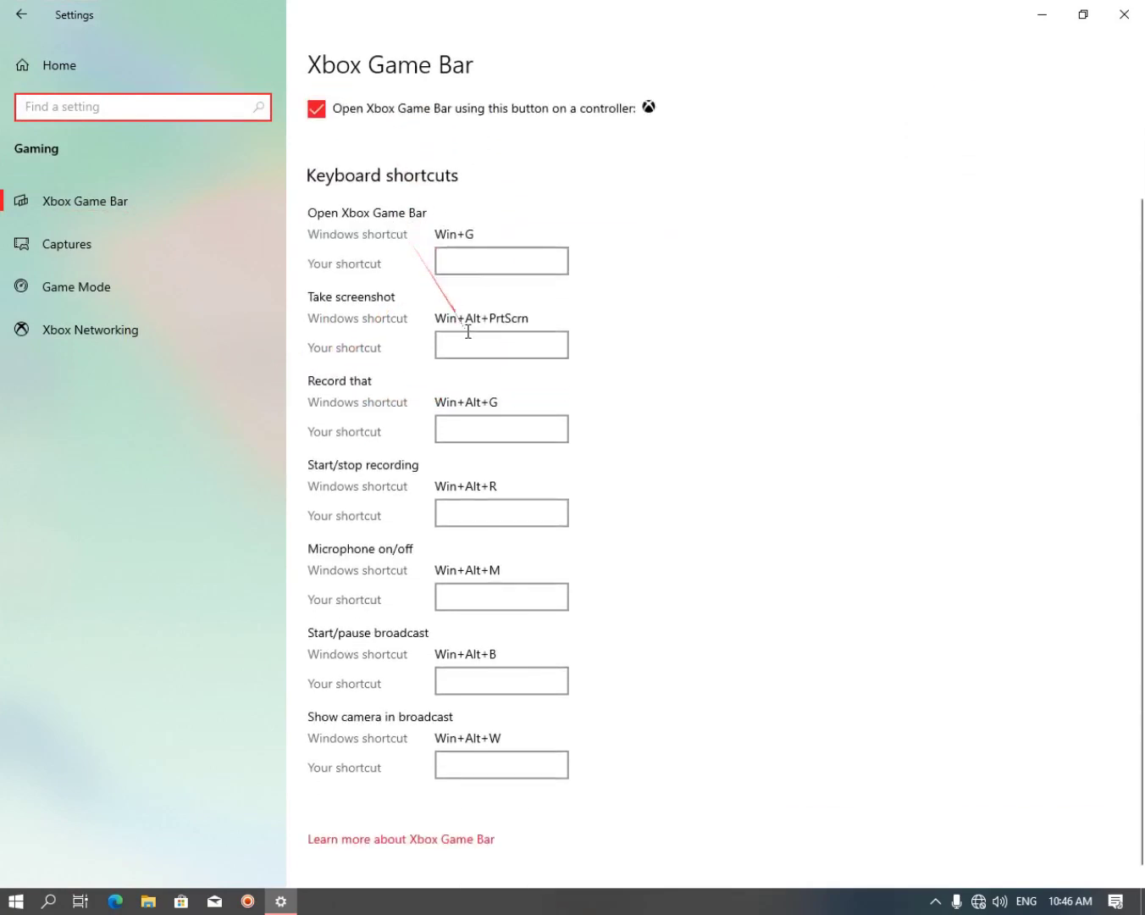
pyautogui.scroll(2, 428, 265)
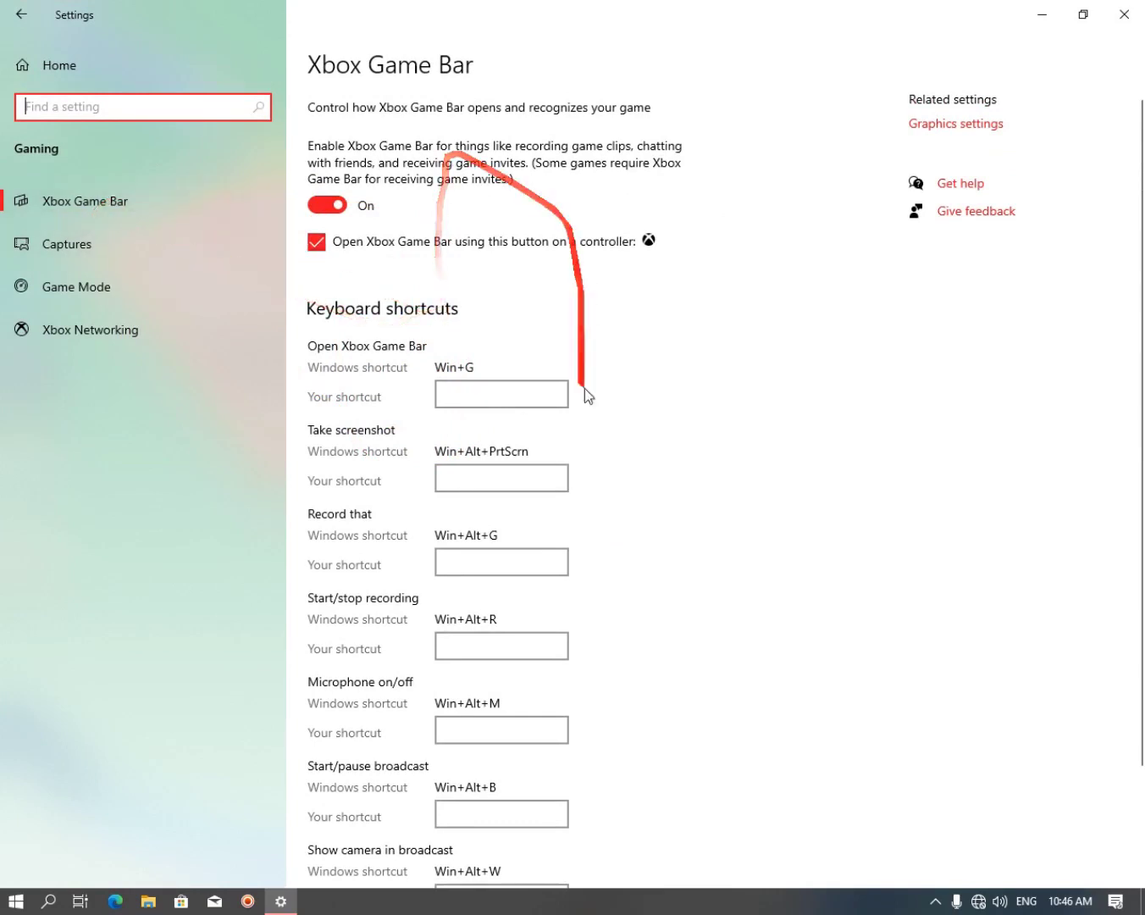
pyautogui.scroll(-3, 444, 390)
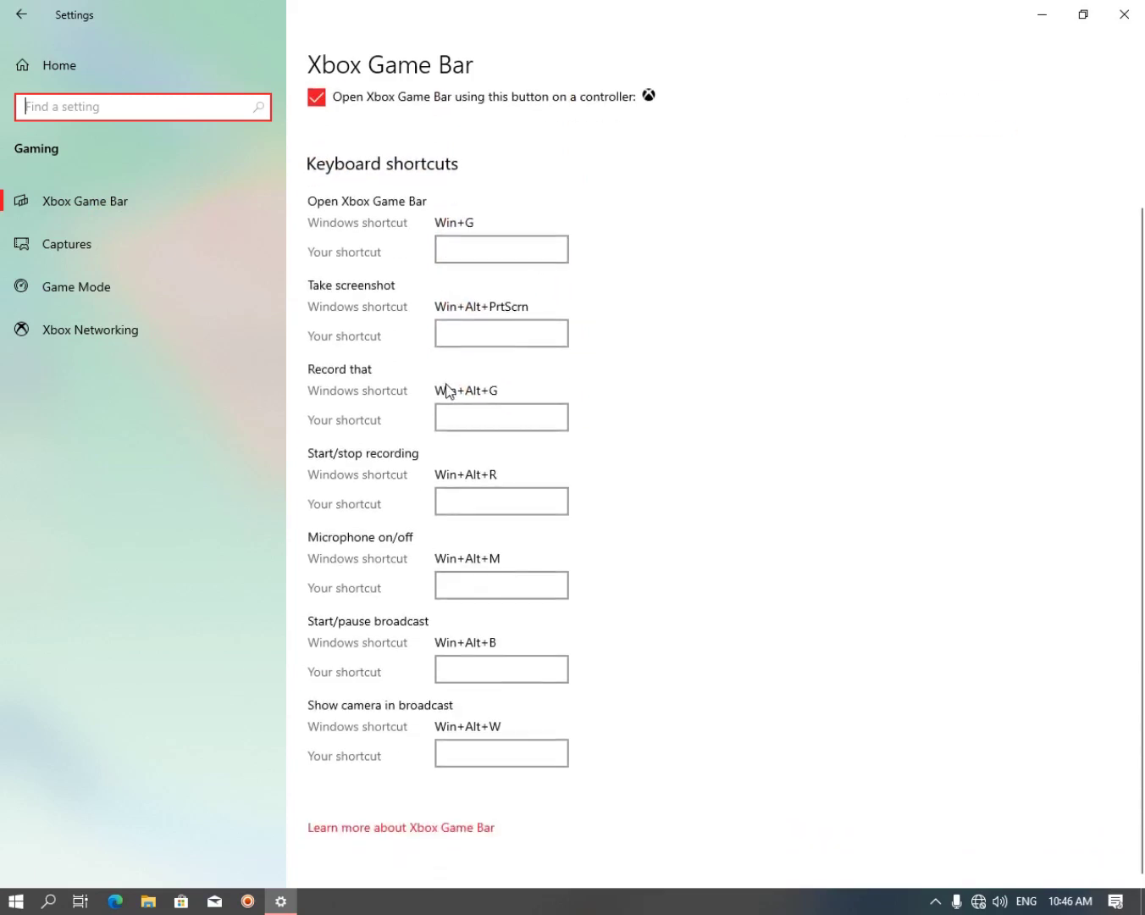
pyautogui.scroll(3, 508, 518)
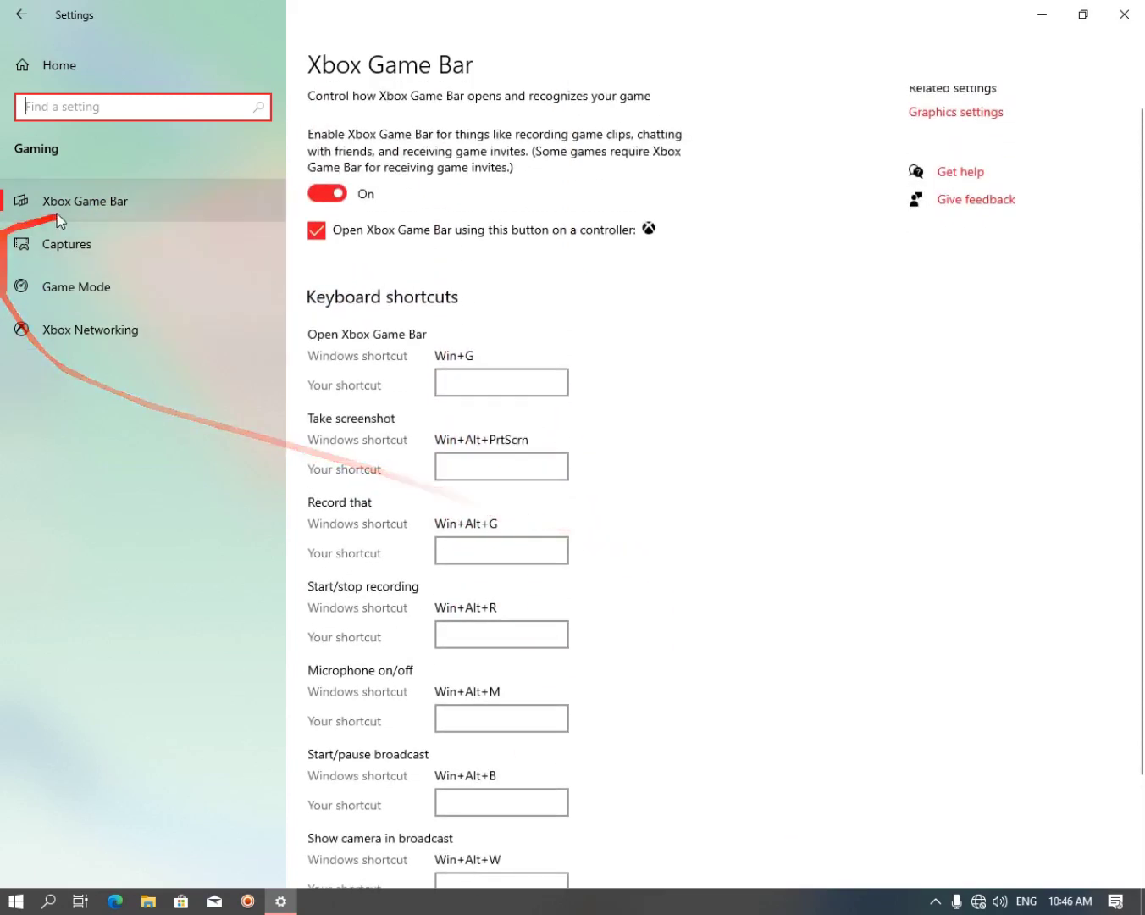
# Review the Captures, Game Mode and Xbox Networking pages of the Gaming settings
pyautogui.click(82, 252)
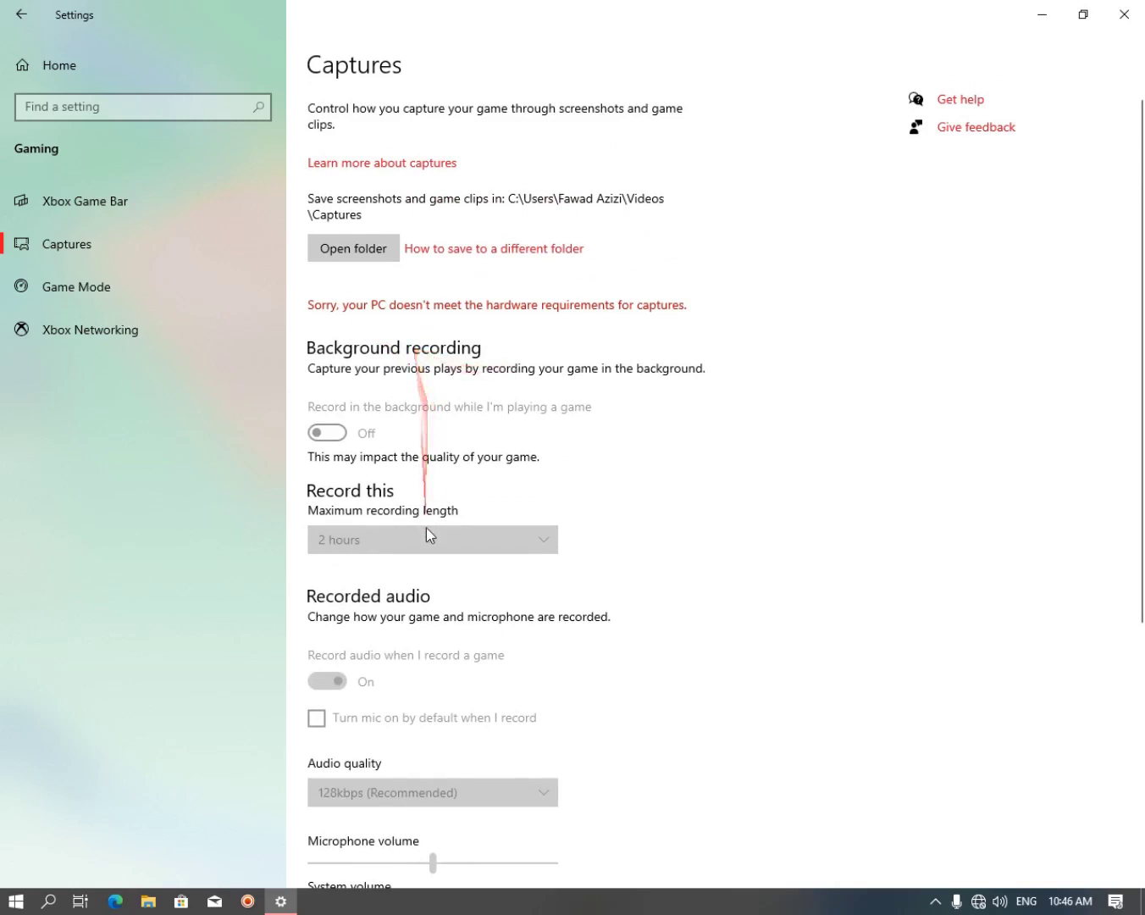
pyautogui.scroll(-5, 427, 532)
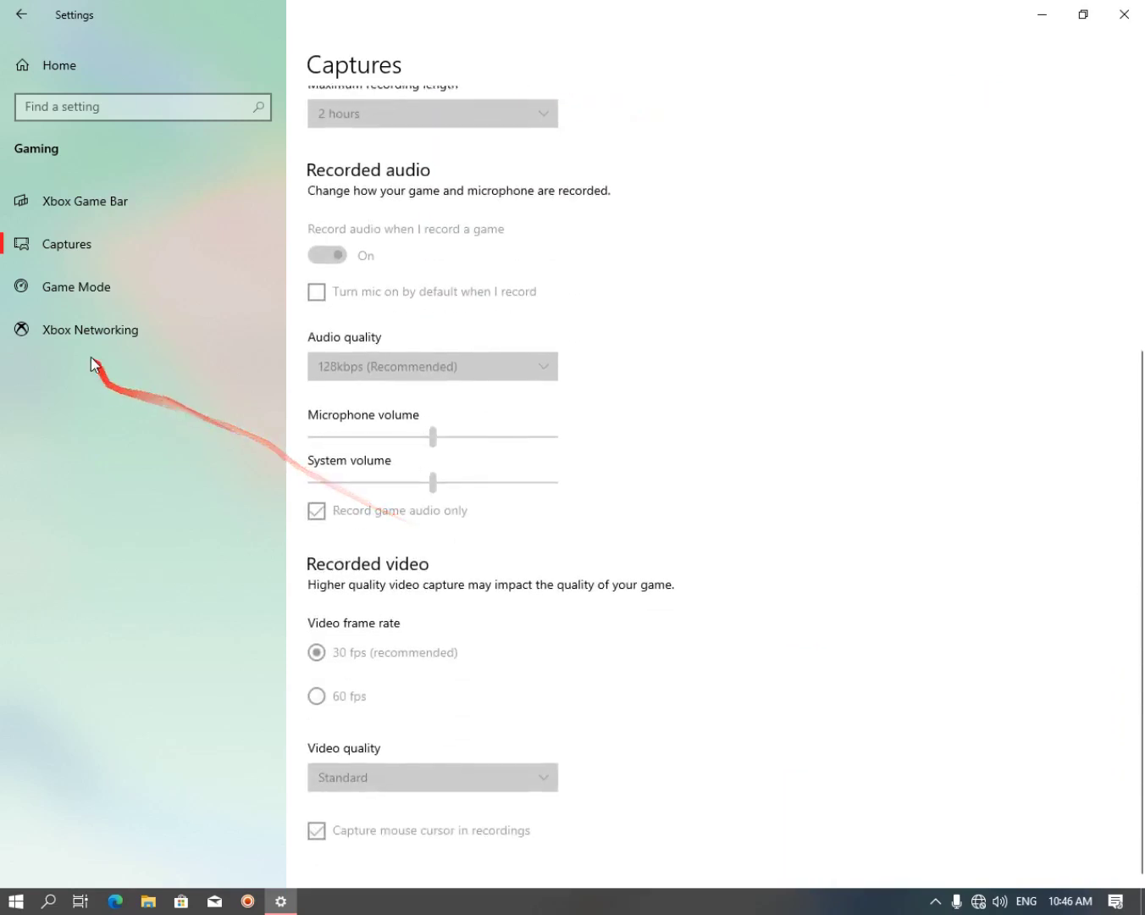
pyautogui.click(86, 301)
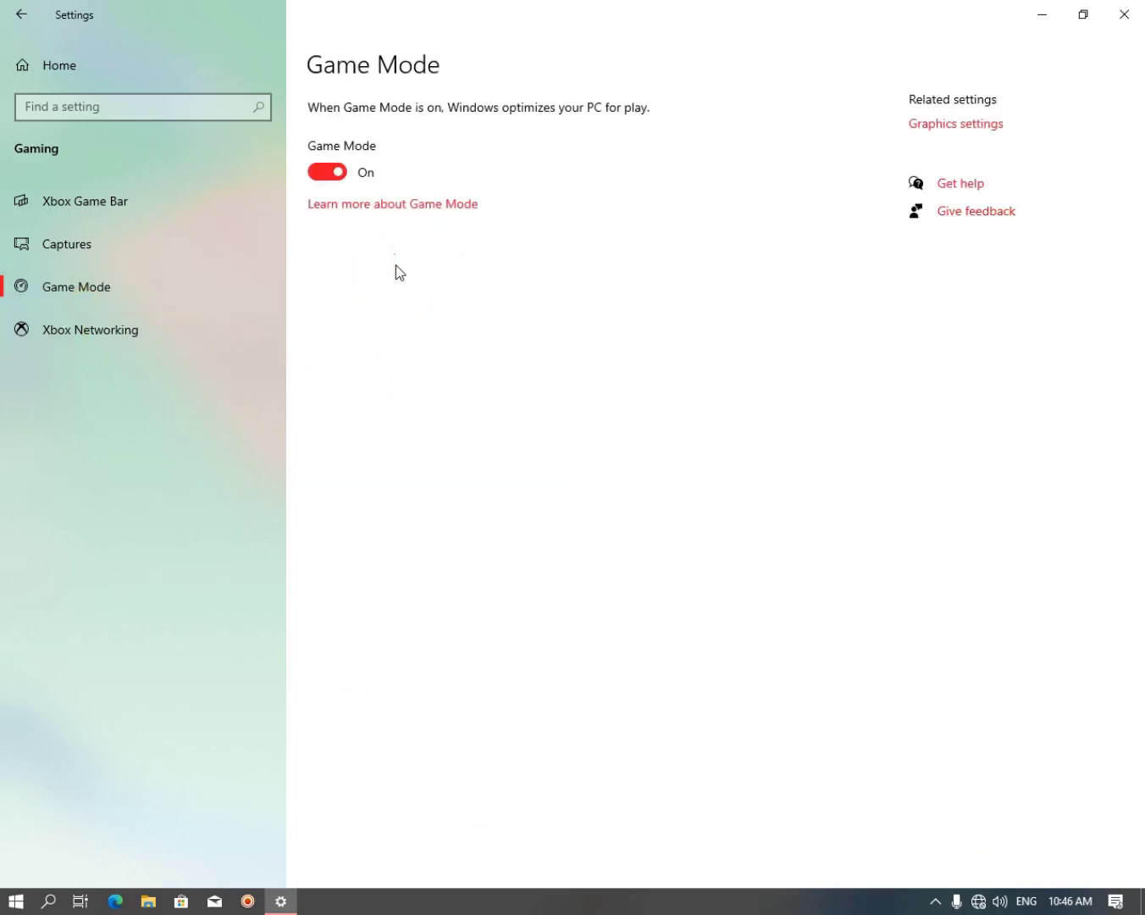
pyautogui.click(59, 342)
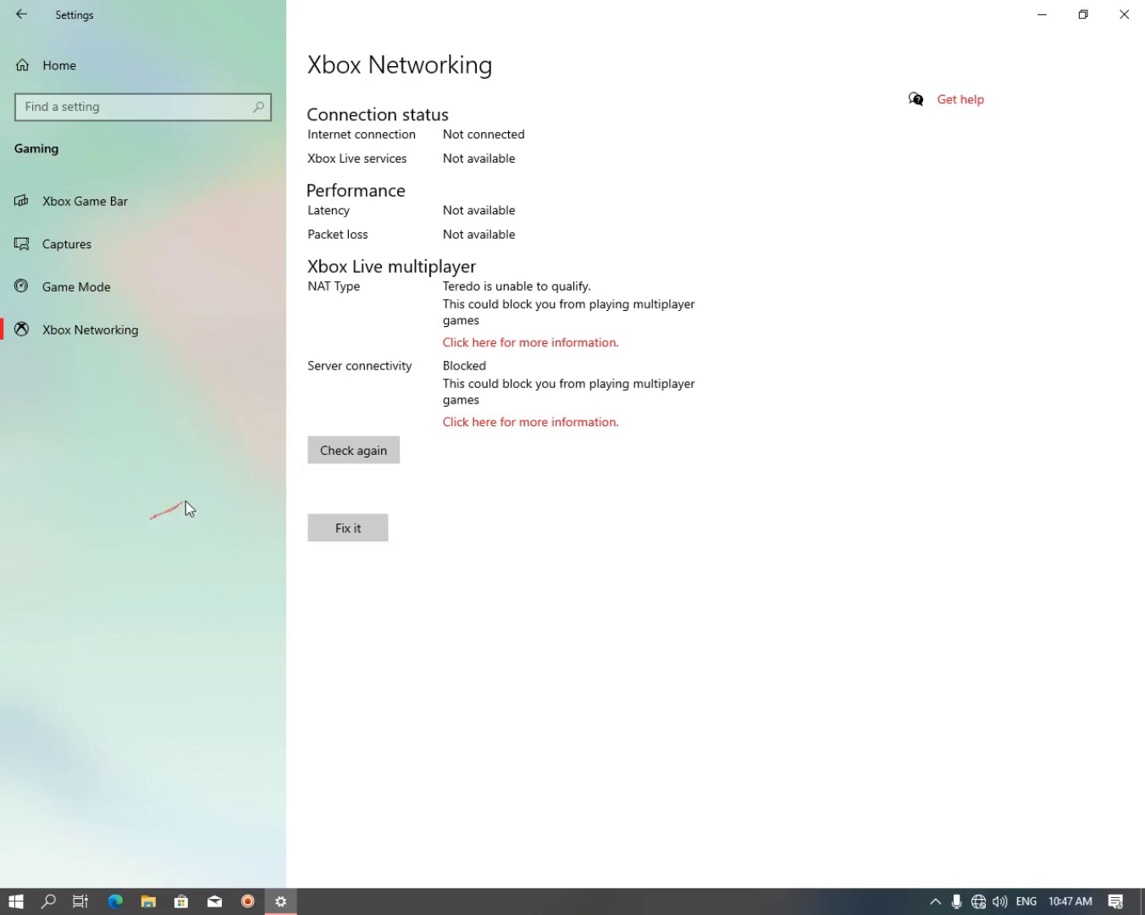
# Leave the Gaming settings and look through the Display page of the Ease of Access settings
pyautogui.click(20, 14)
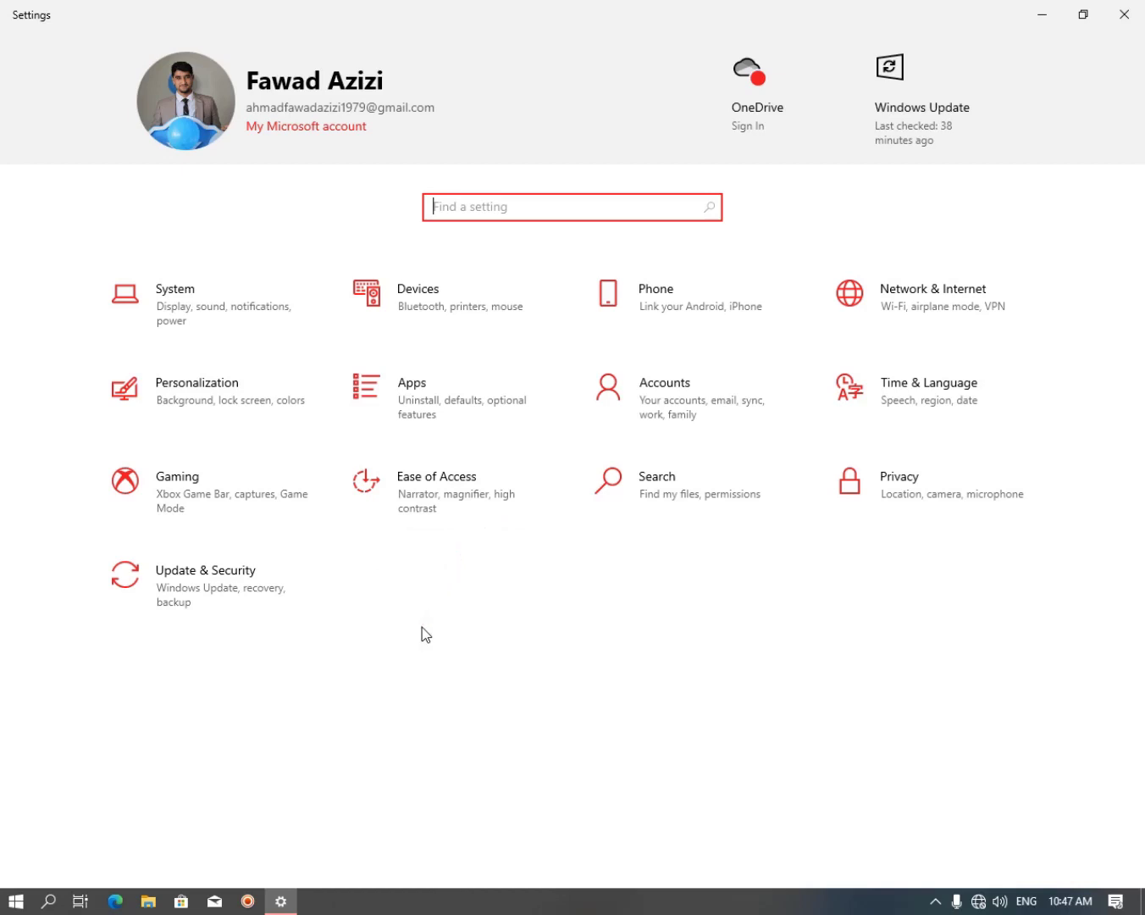
pyautogui.click(409, 513)
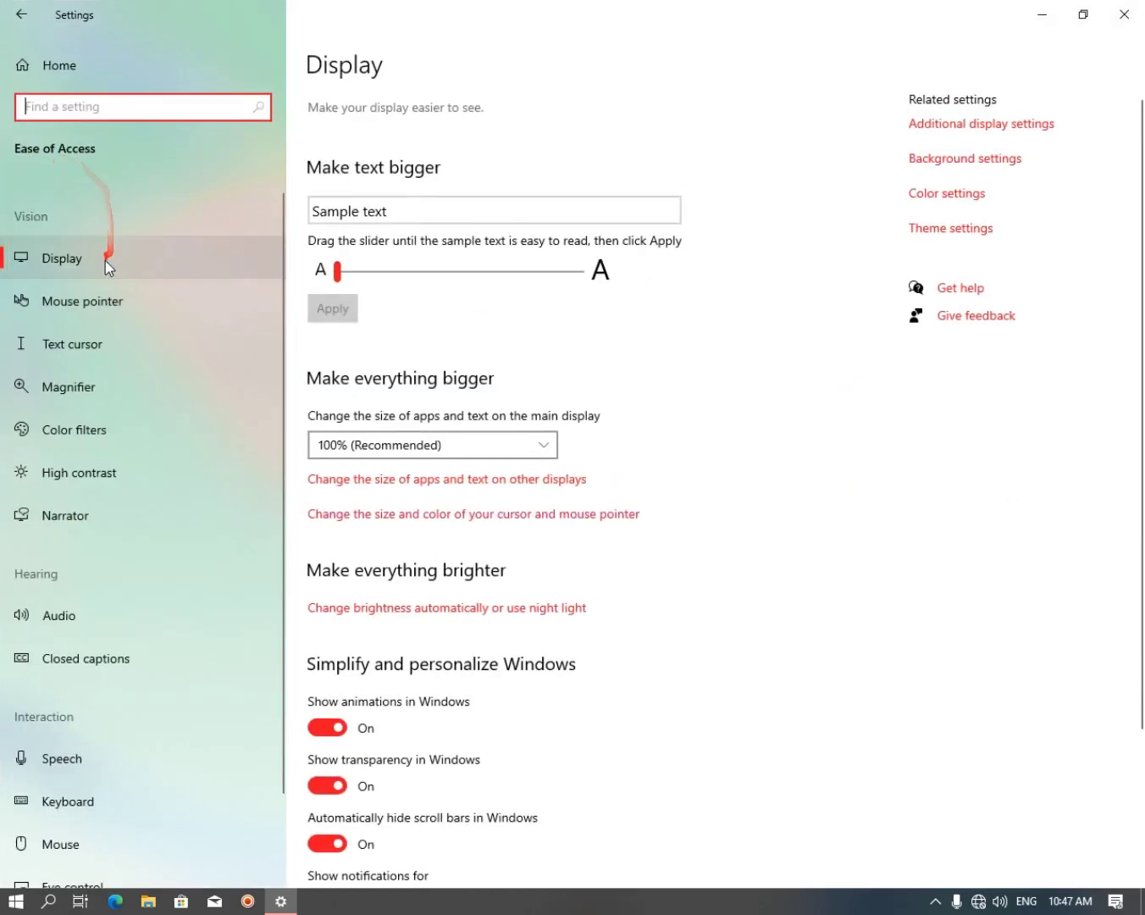
pyautogui.click(90, 256)
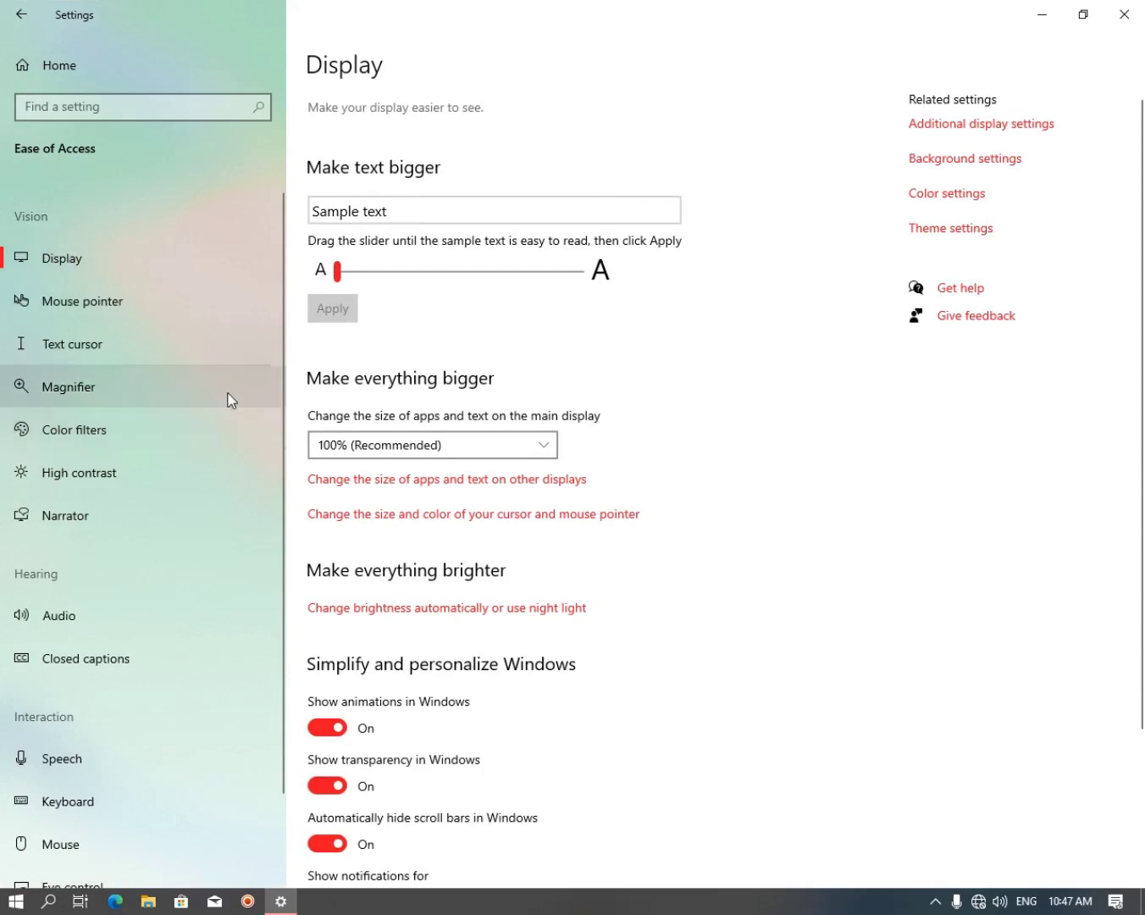
pyautogui.click(104, 267)
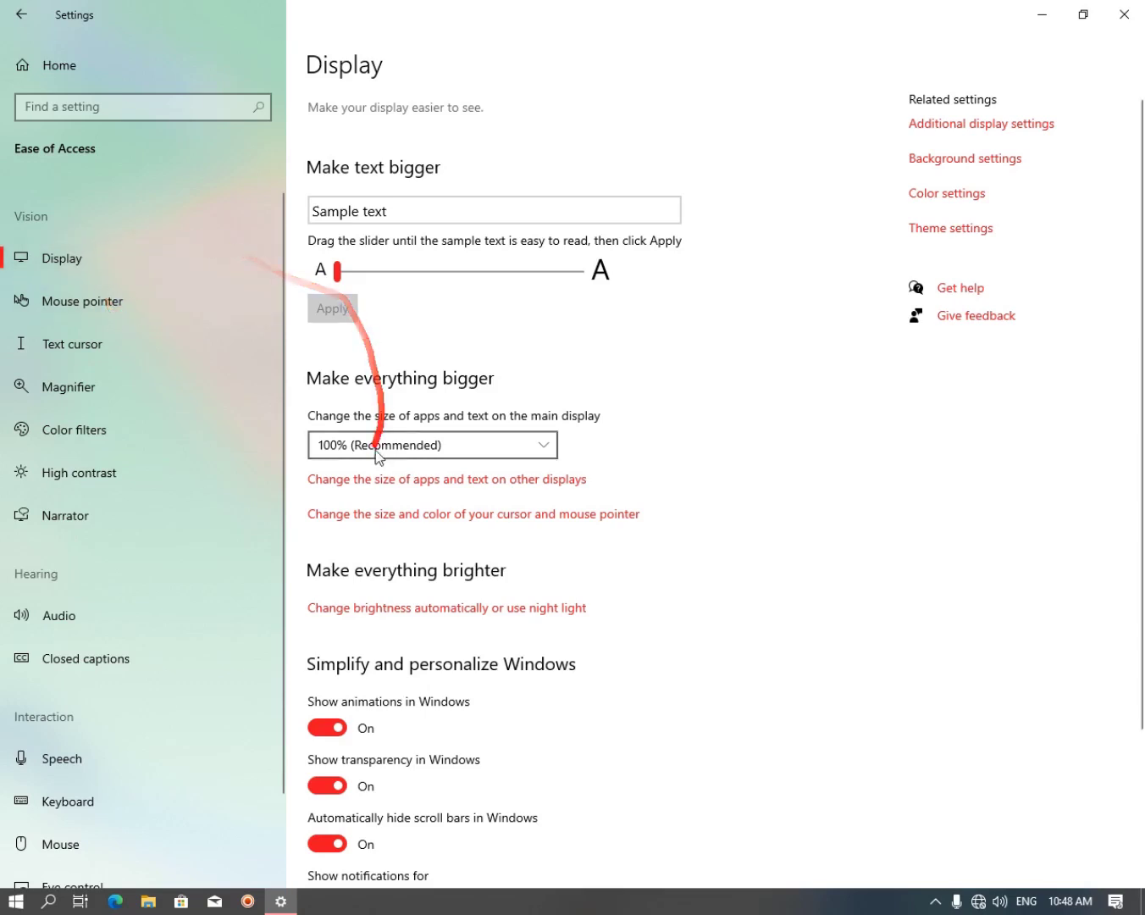
pyautogui.scroll(-3, 501, 345)
pyautogui.scroll(3, 502, 354)
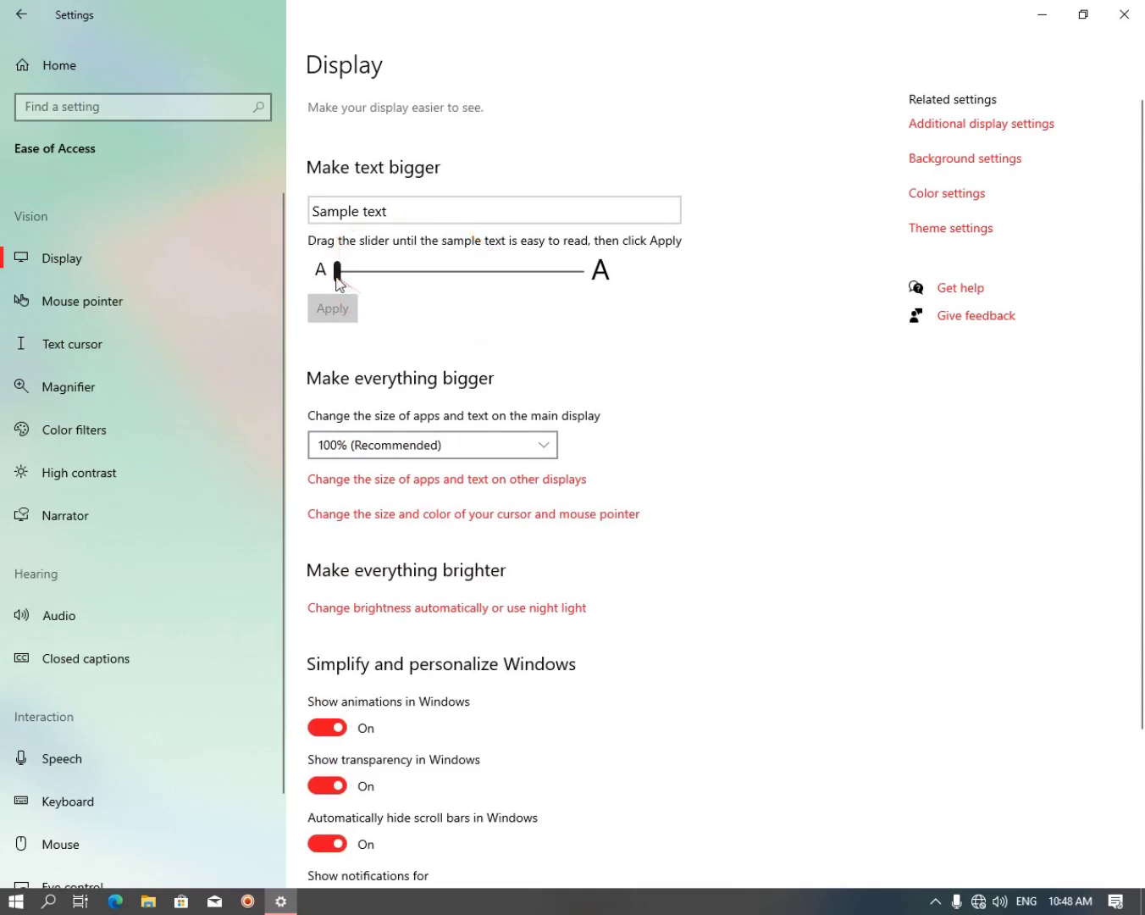
# Preview larger sample text with the Make text bigger slider, and return the slider to its smallest size without applying
pyautogui.moveTo(336, 274); pyautogui.dragTo(528, 298)
pyautogui.moveTo(356, 315); pyautogui.dragTo(307, 296)
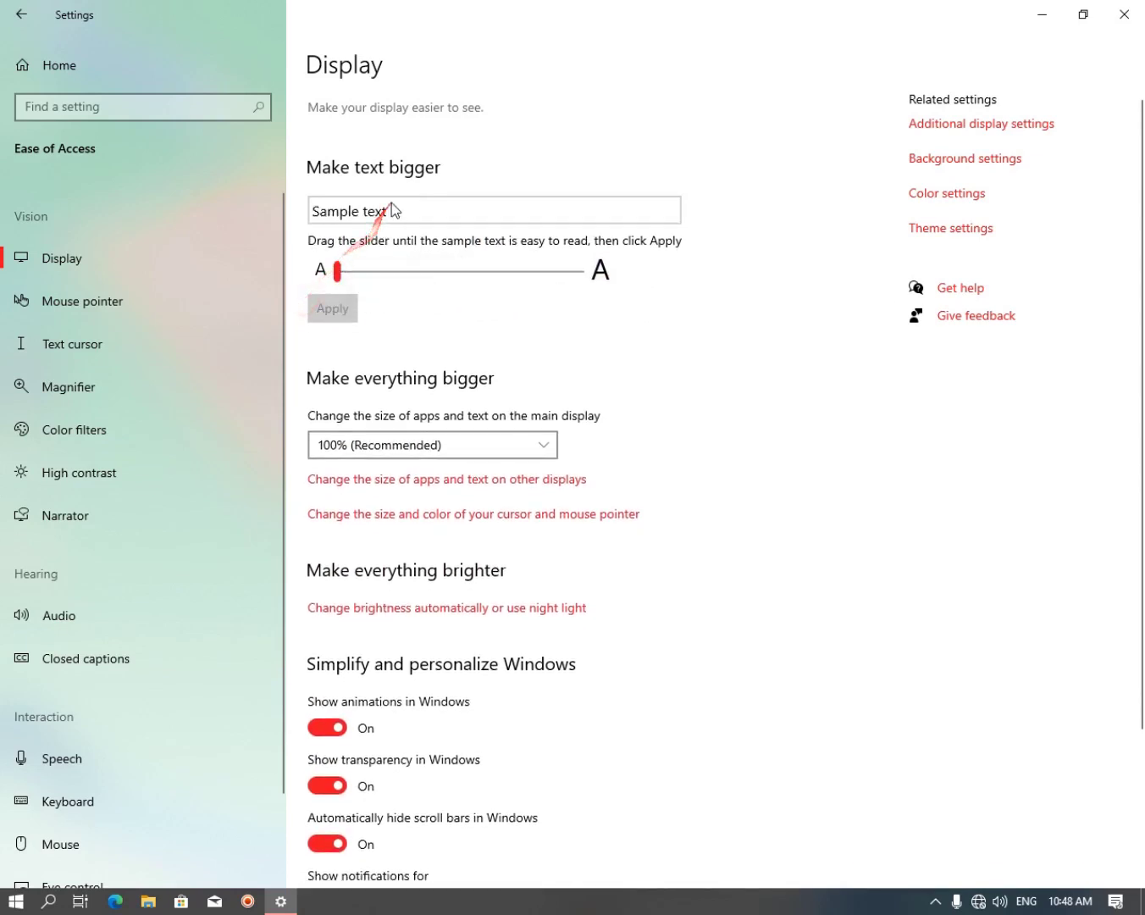
pyautogui.click(299, 214)
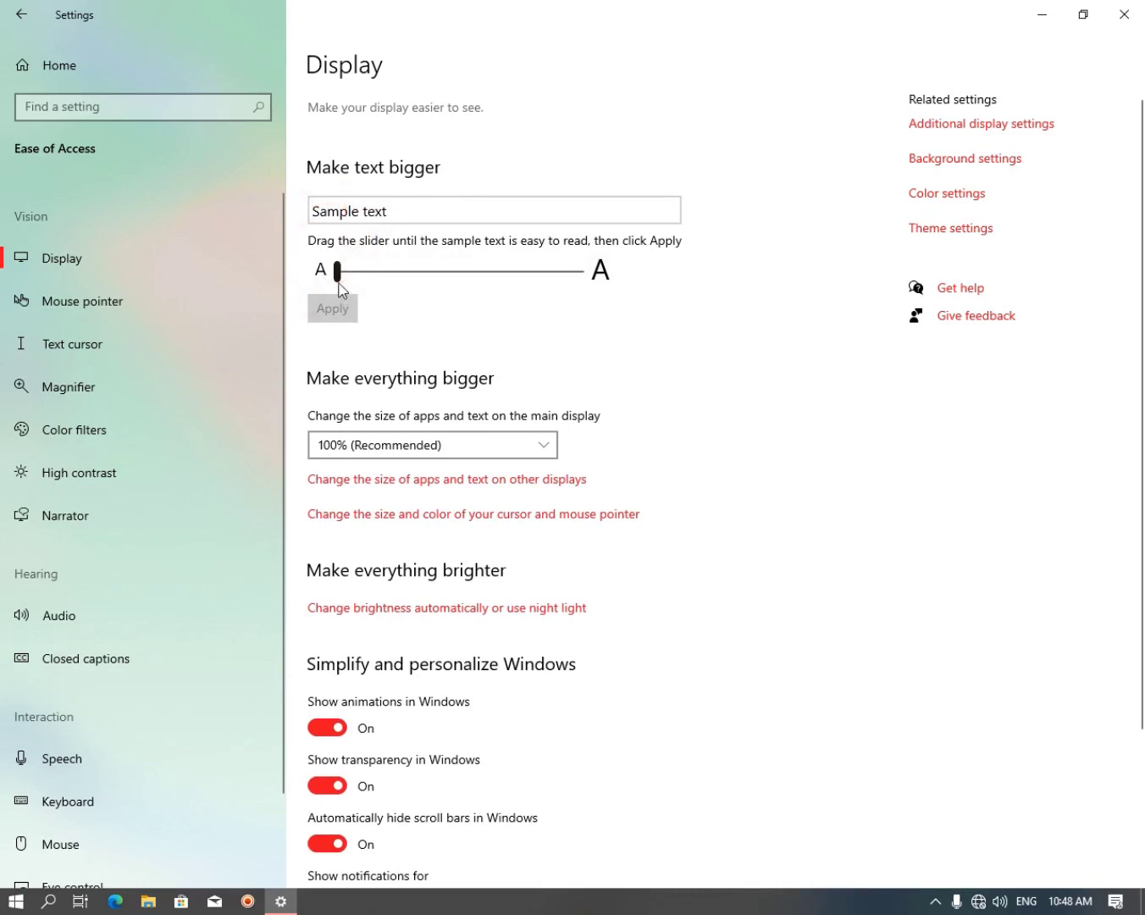
pyautogui.moveTo(338, 283); pyautogui.dragTo(456, 286)
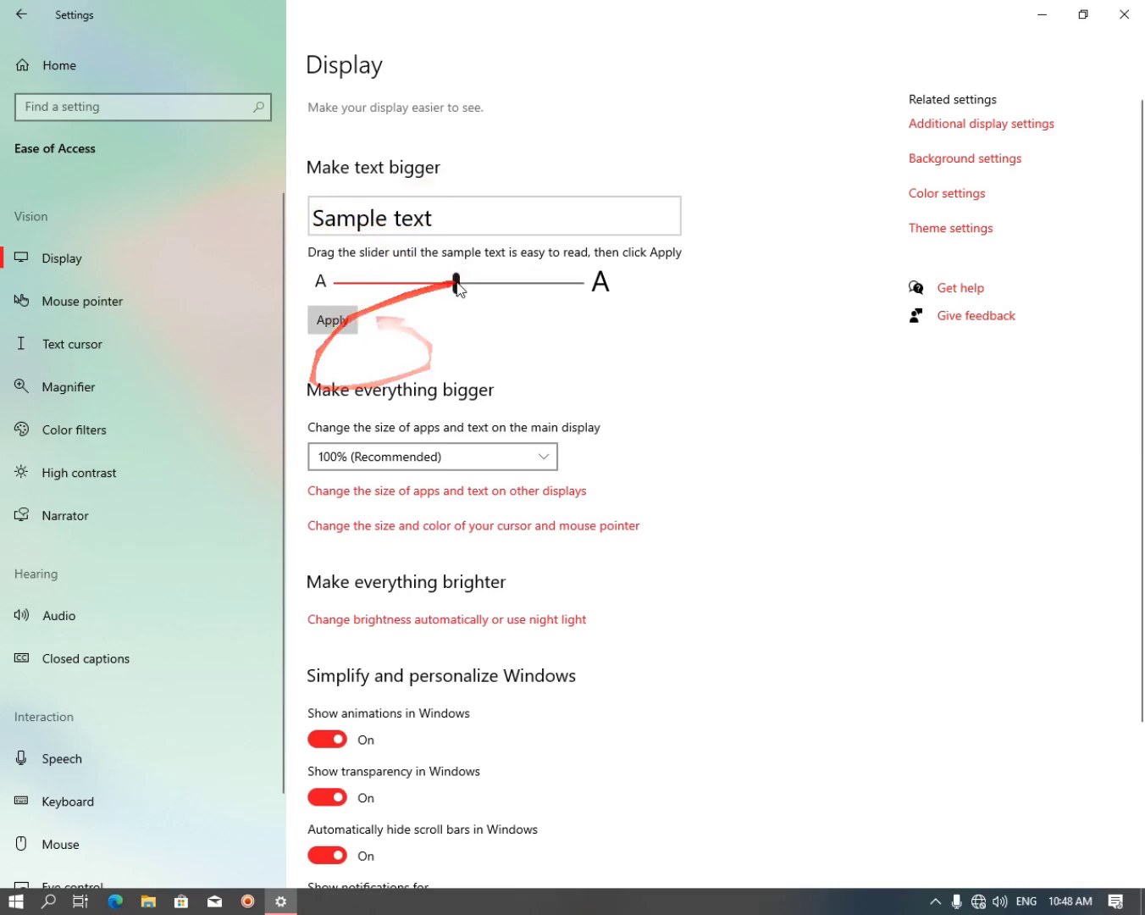
pyautogui.moveTo(456, 286); pyautogui.dragTo(398, 291)
pyautogui.moveTo(343, 288); pyautogui.dragTo(334, 287)
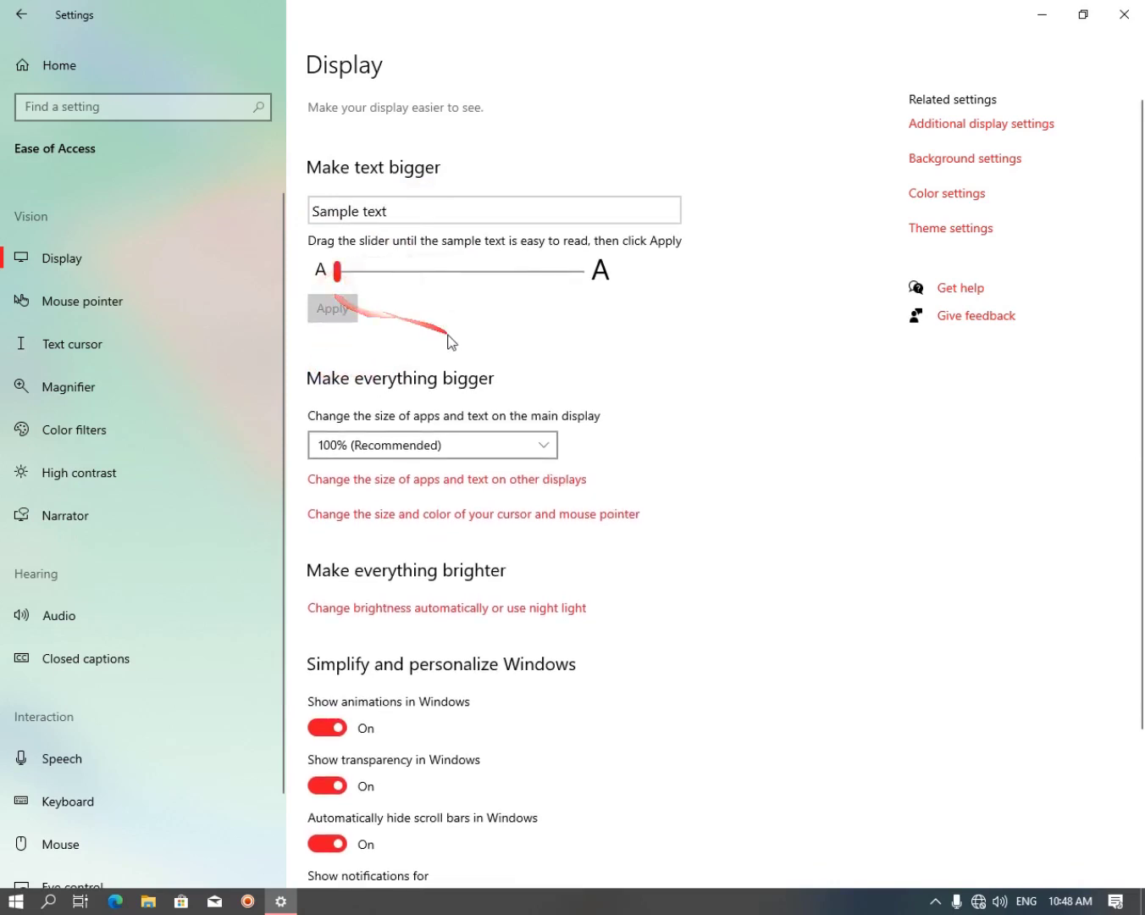
# Check the size choices for apps and text on the main display and select 100% (Recommended)
pyautogui.scroll(-3, 432, 354)
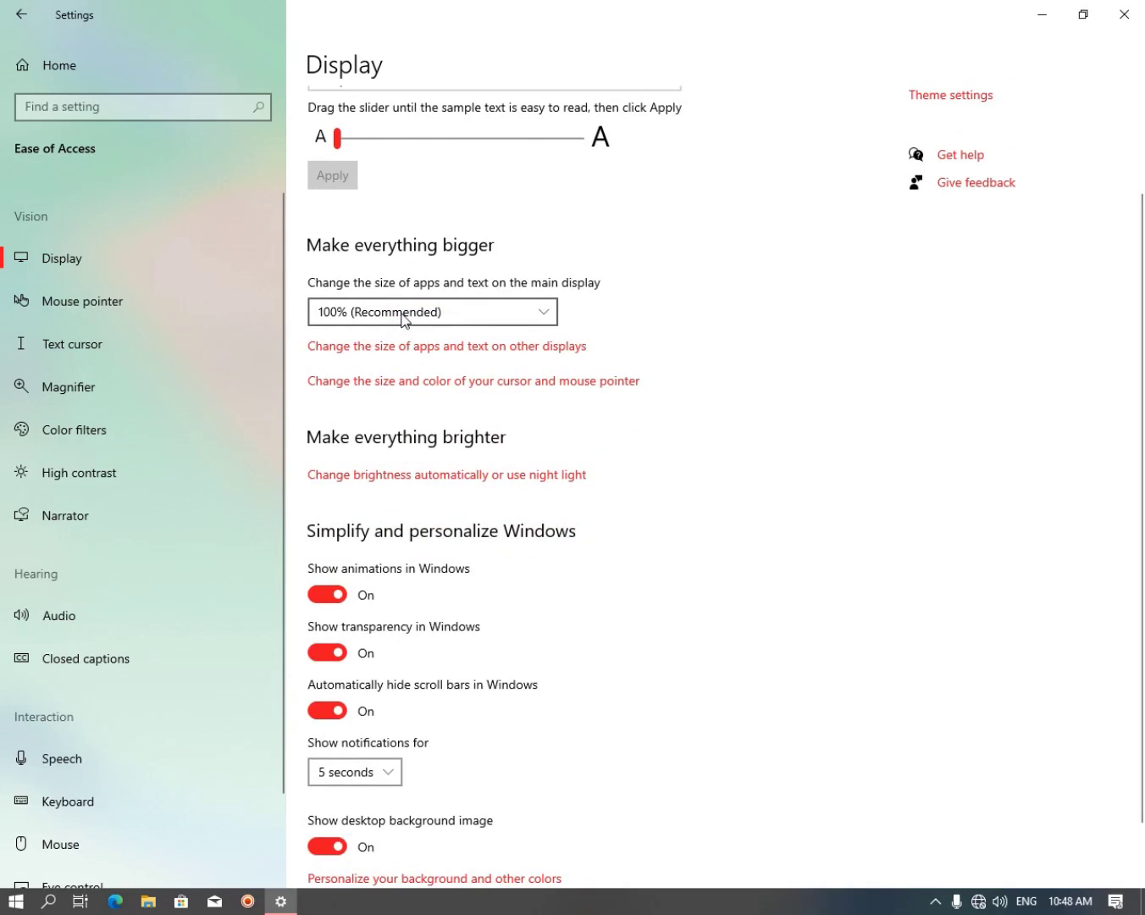
pyautogui.click(402, 320)
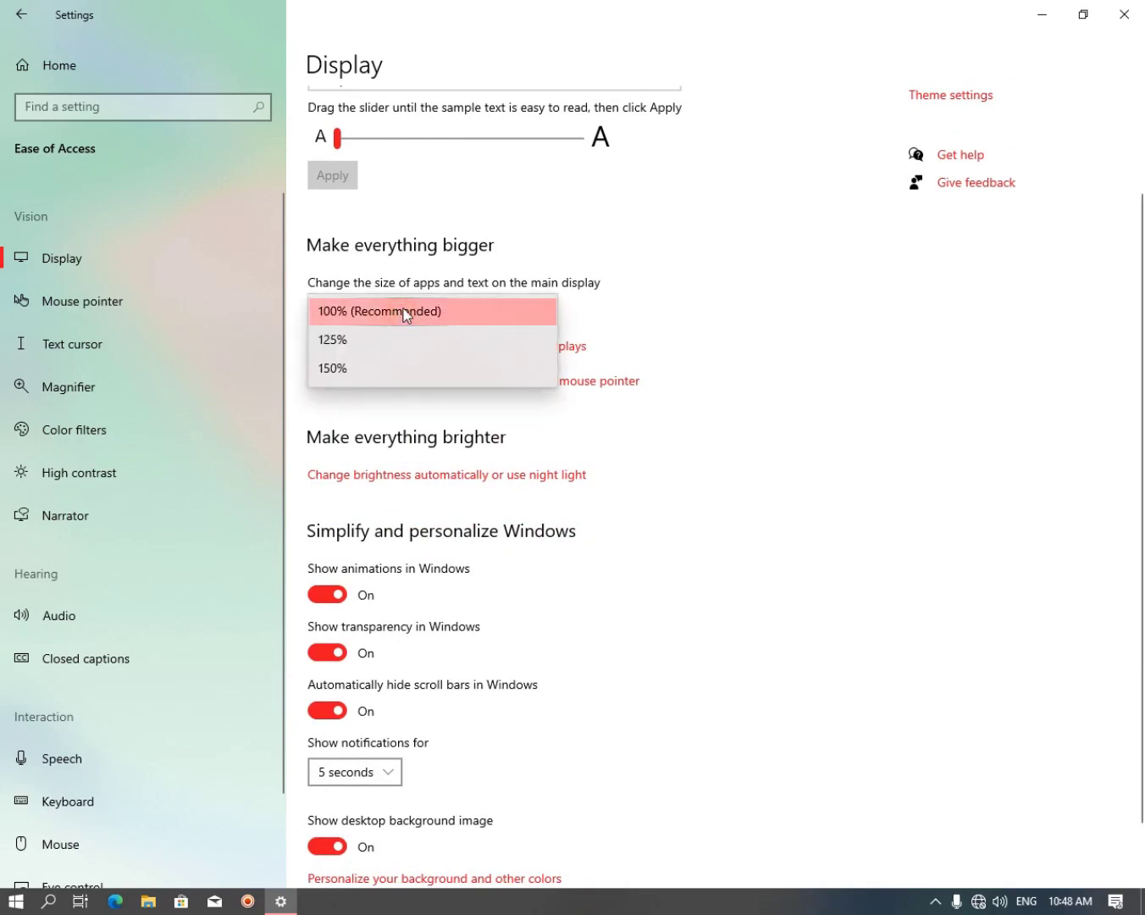
pyautogui.click(405, 314)
pyautogui.click(390, 314)
pyautogui.click(359, 315)
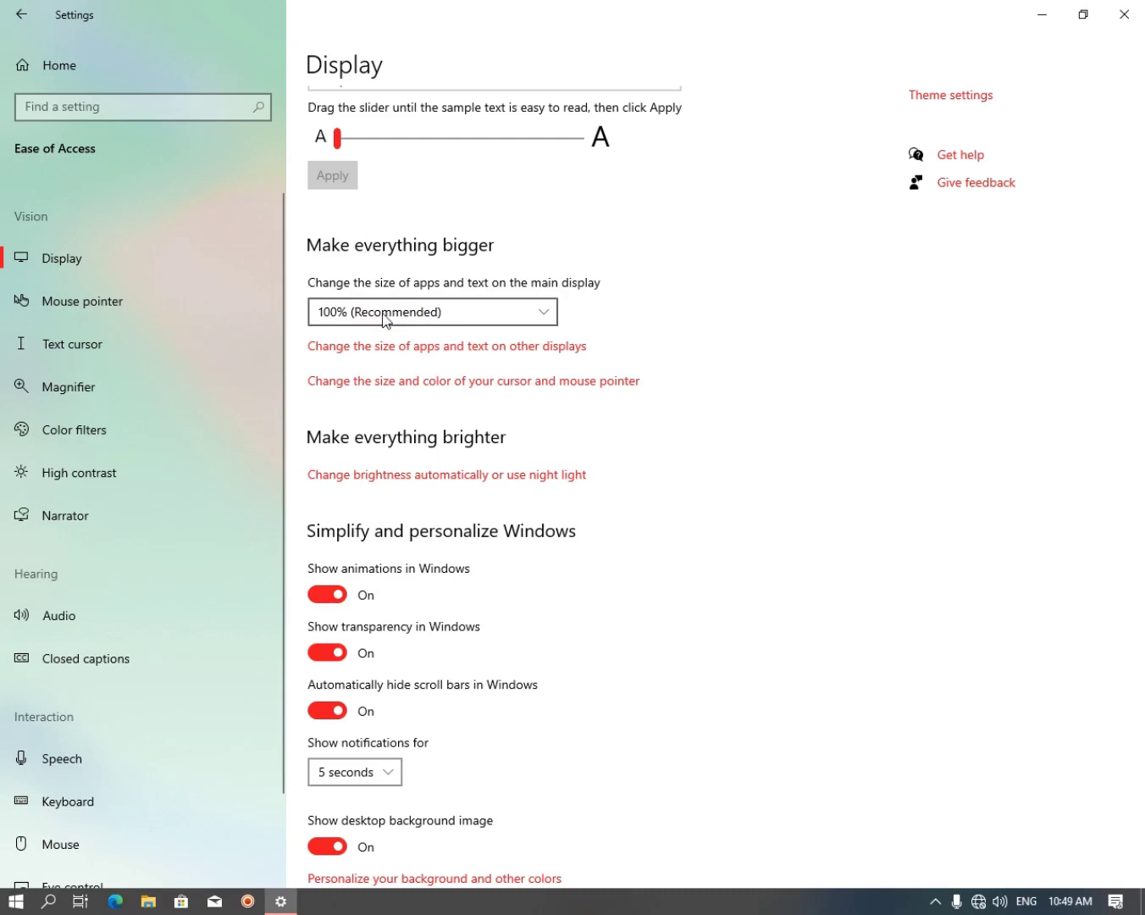
pyautogui.click(383, 312)
pyautogui.click(383, 311)
pyautogui.click(383, 313)
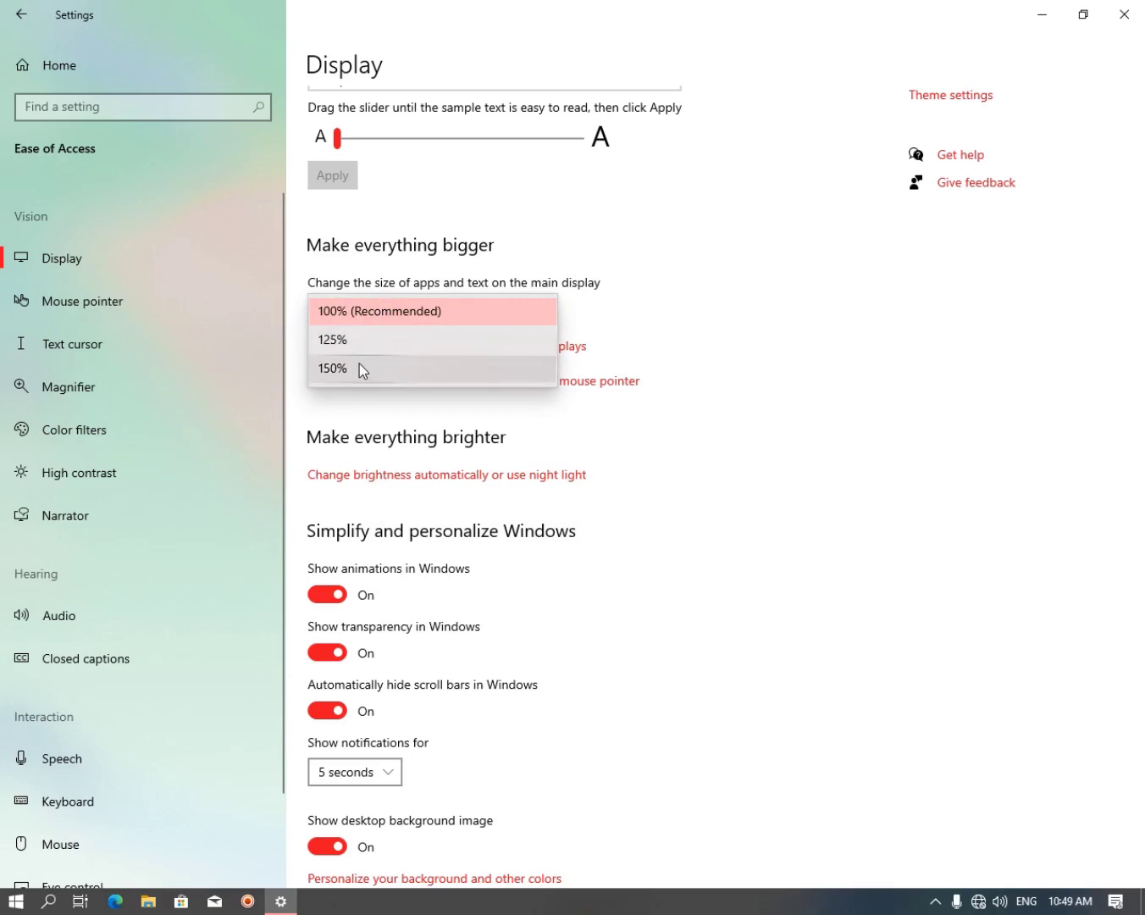
pyautogui.click(374, 311)
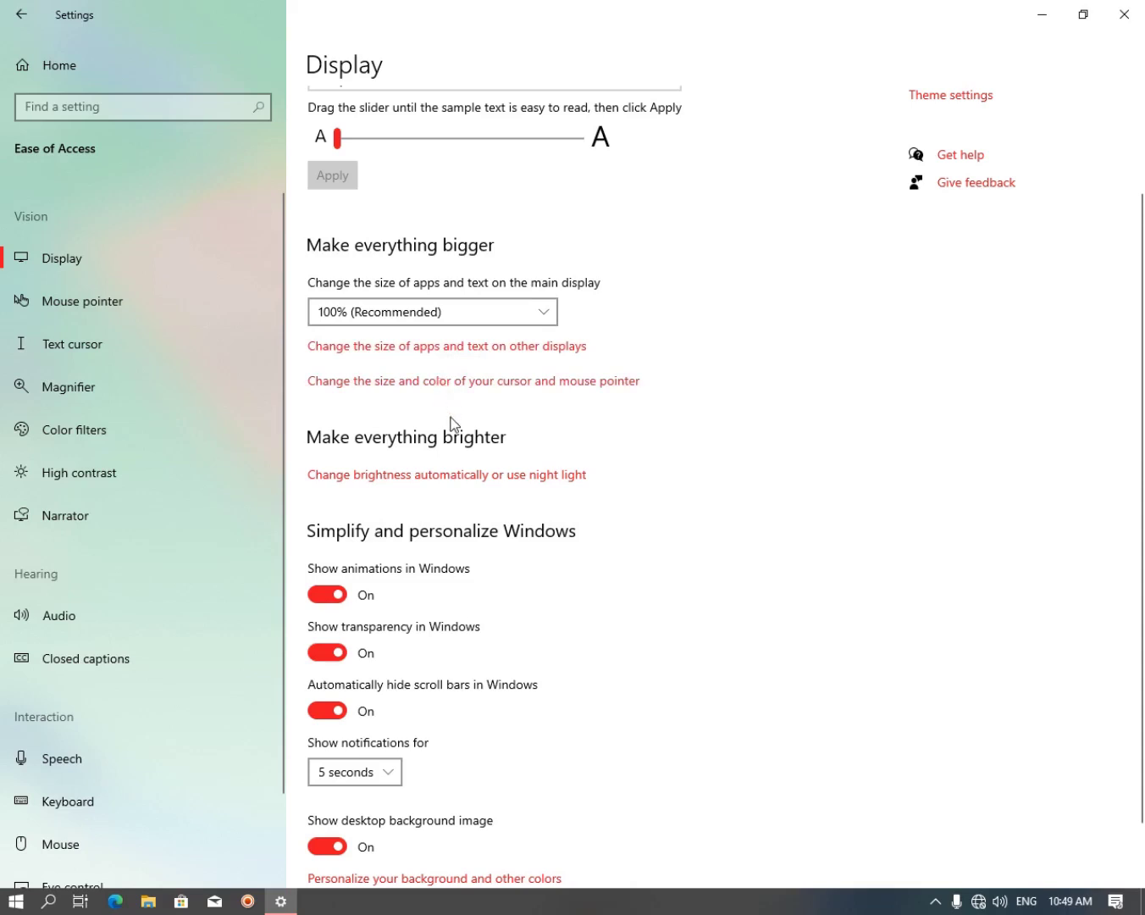
# View the brightness and night light settings linked under Make everything brighter, and return to the Ease of Access Display page
pyautogui.scroll(-2, 404, 426)
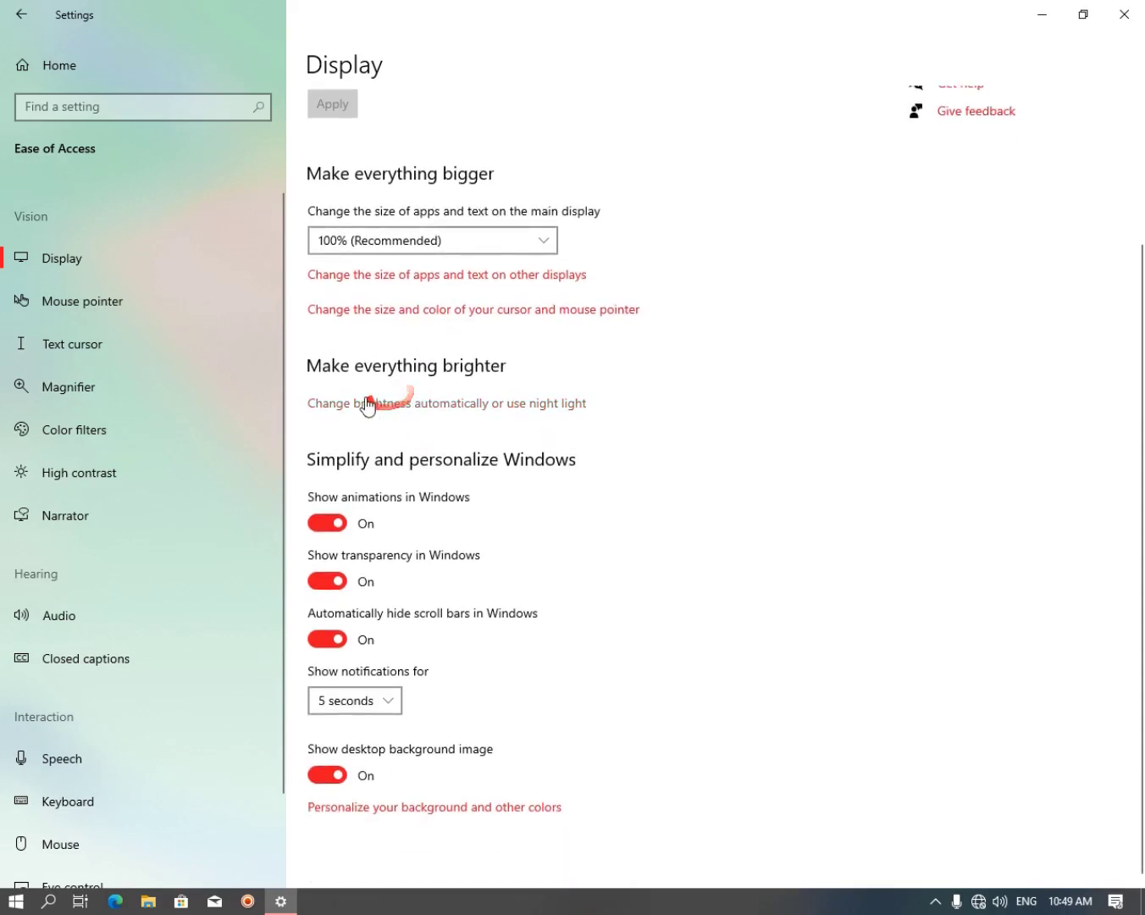
pyautogui.click(466, 405)
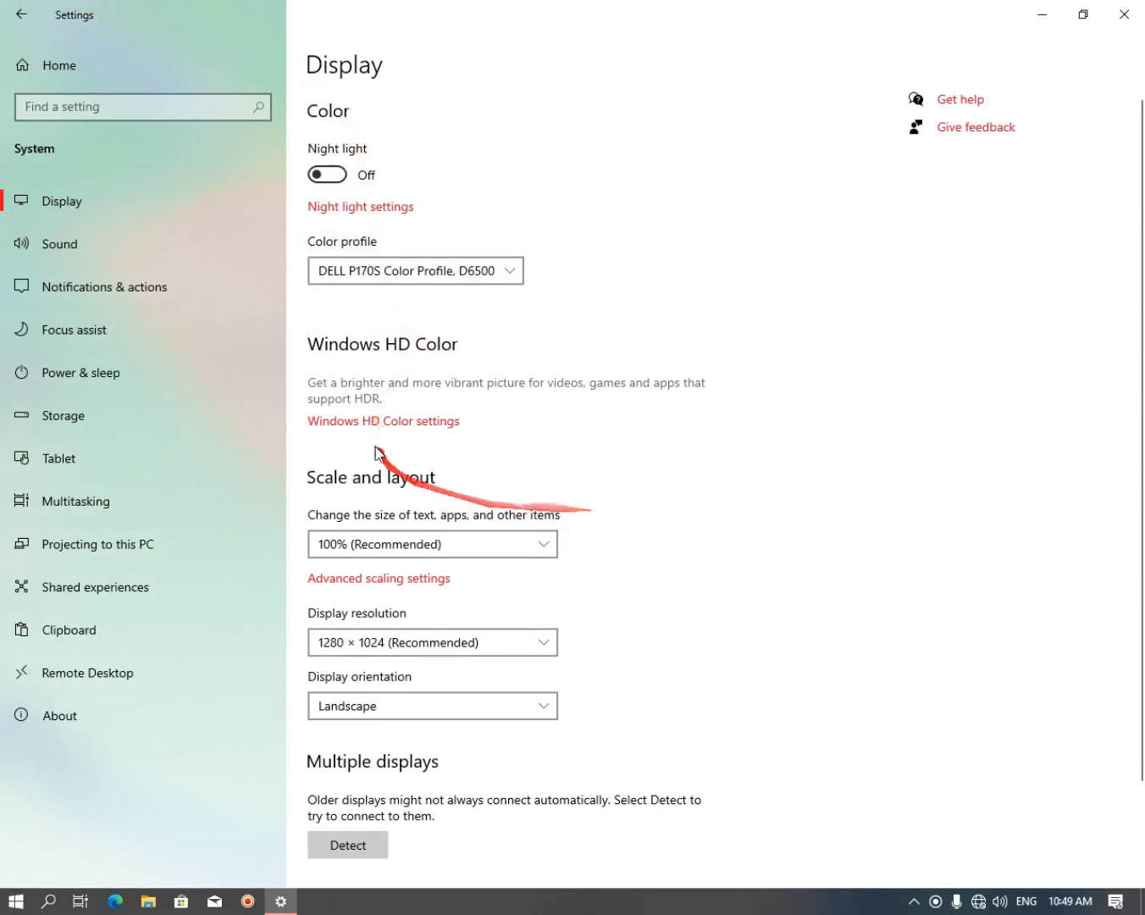
pyautogui.hotkey('alt', 'Left')
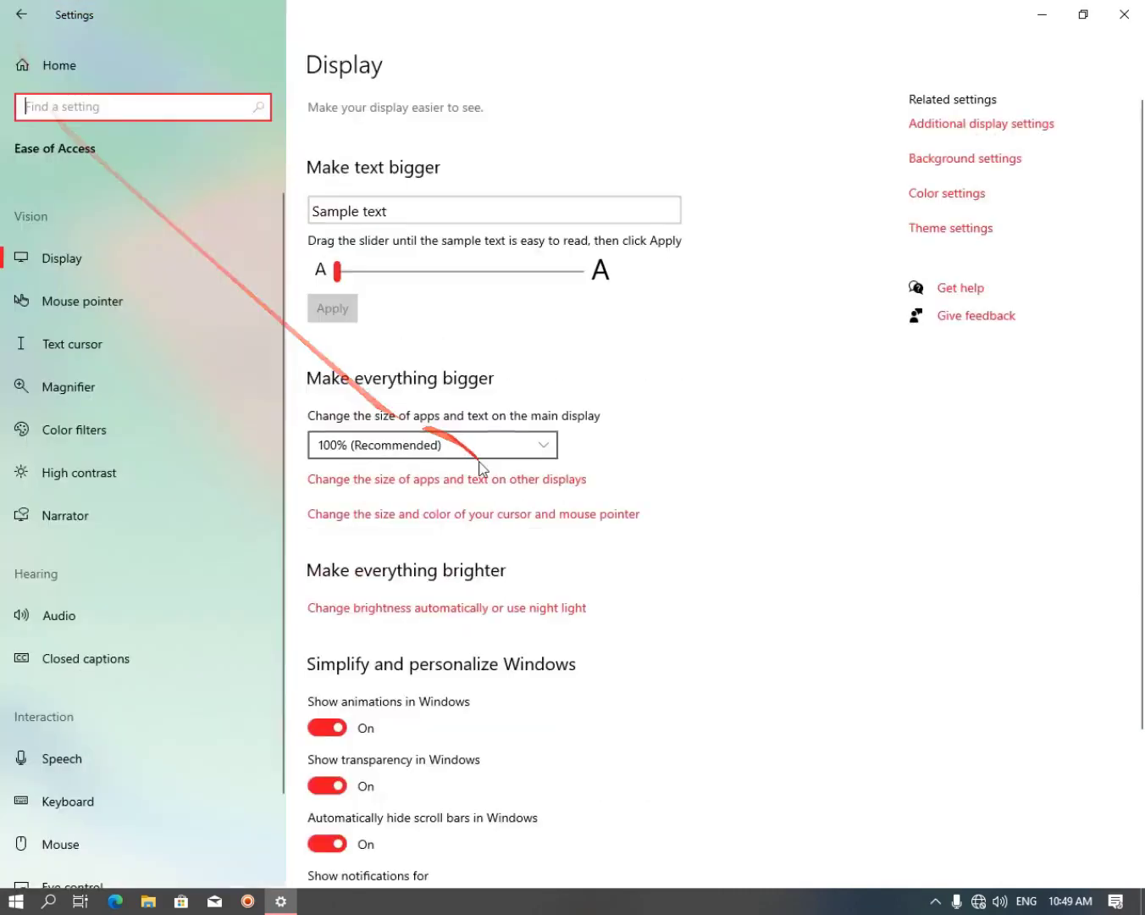
# Turn automatic hiding of scroll bars in Windows off and back on
pyautogui.scroll(-3, 407, 584)
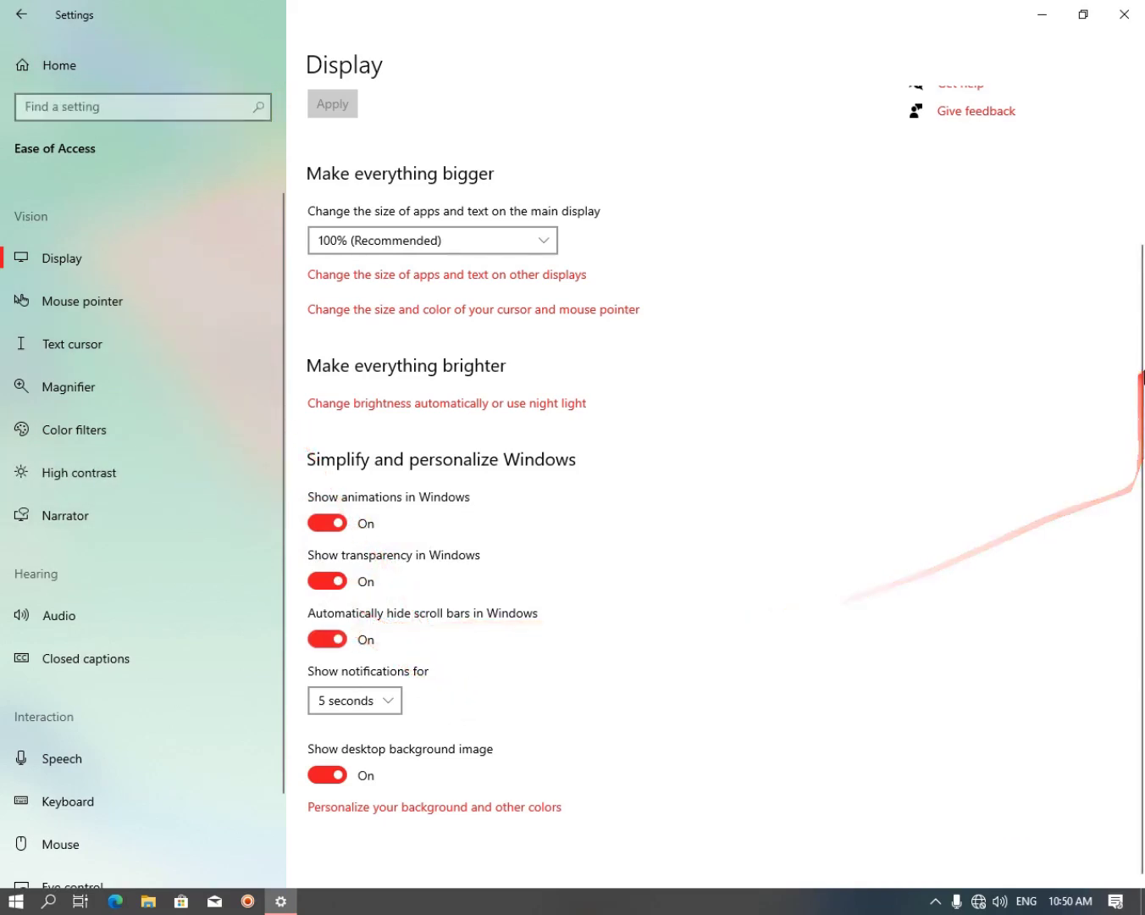
pyautogui.moveTo(1132, 509)
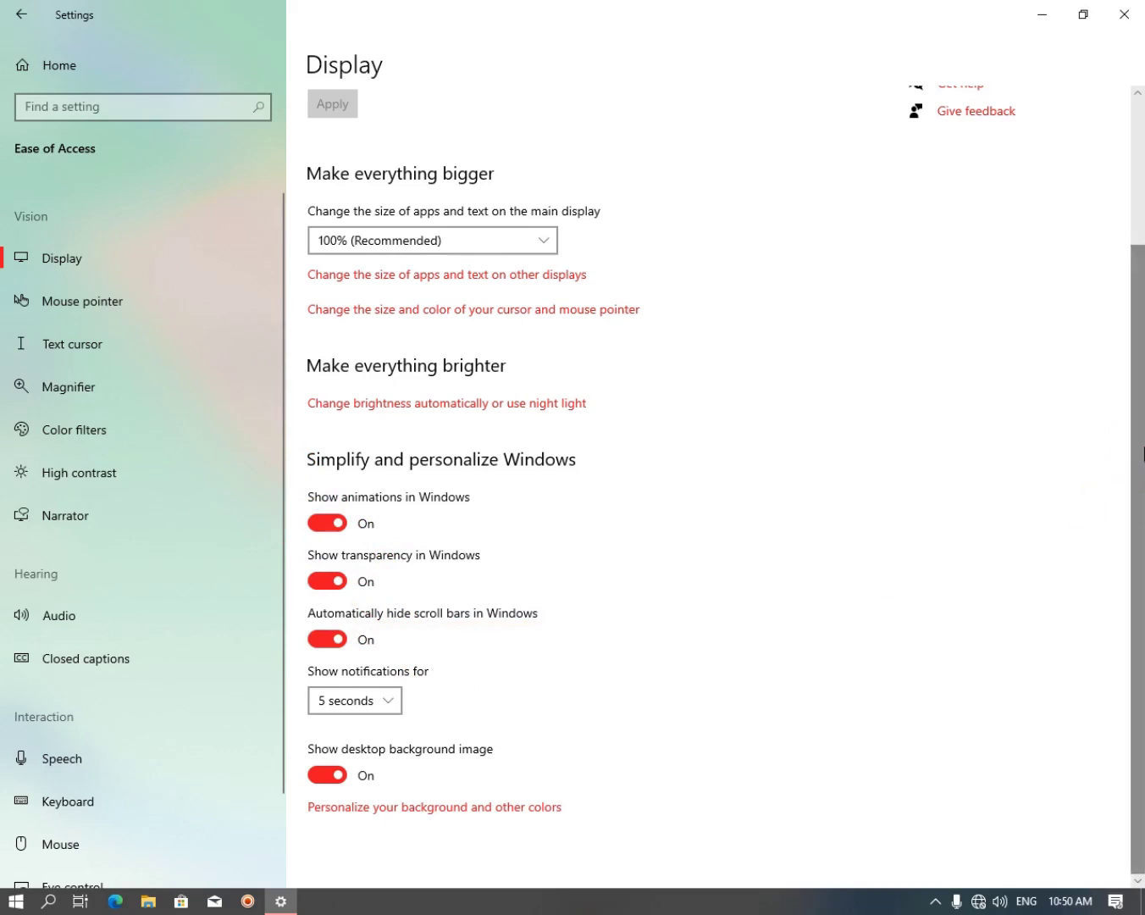
pyautogui.click(318, 641)
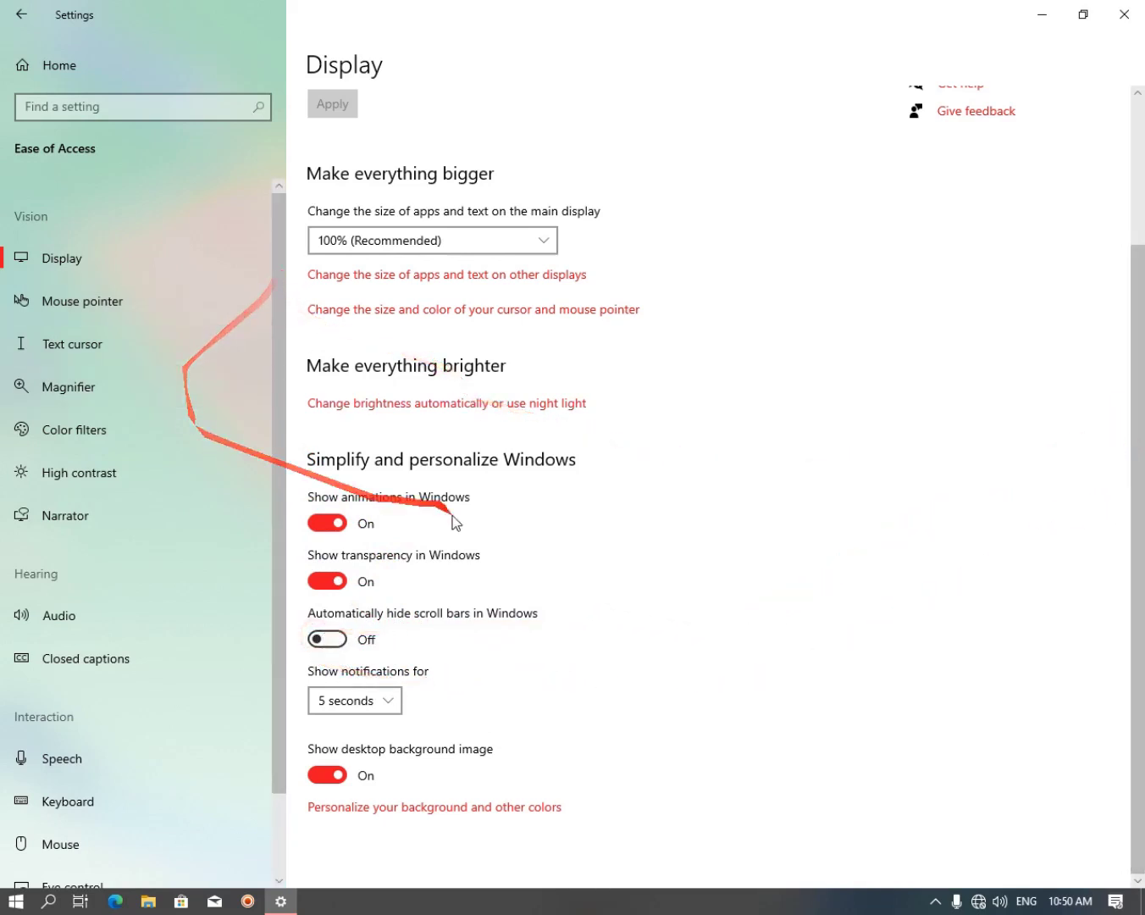
pyautogui.click(326, 642)
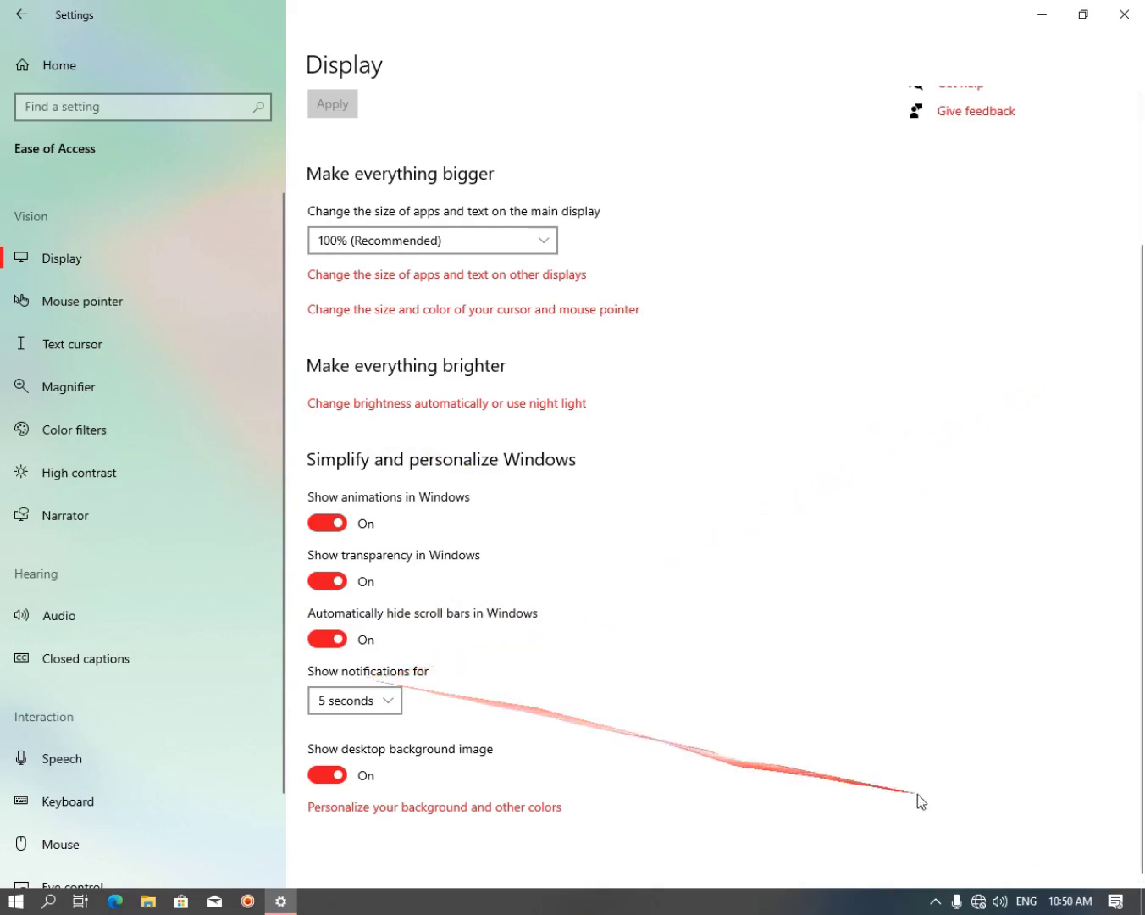
# View the Windows notifications and the duration choices for showing notifications, closing both without changing anything
pyautogui.click(1117, 900)
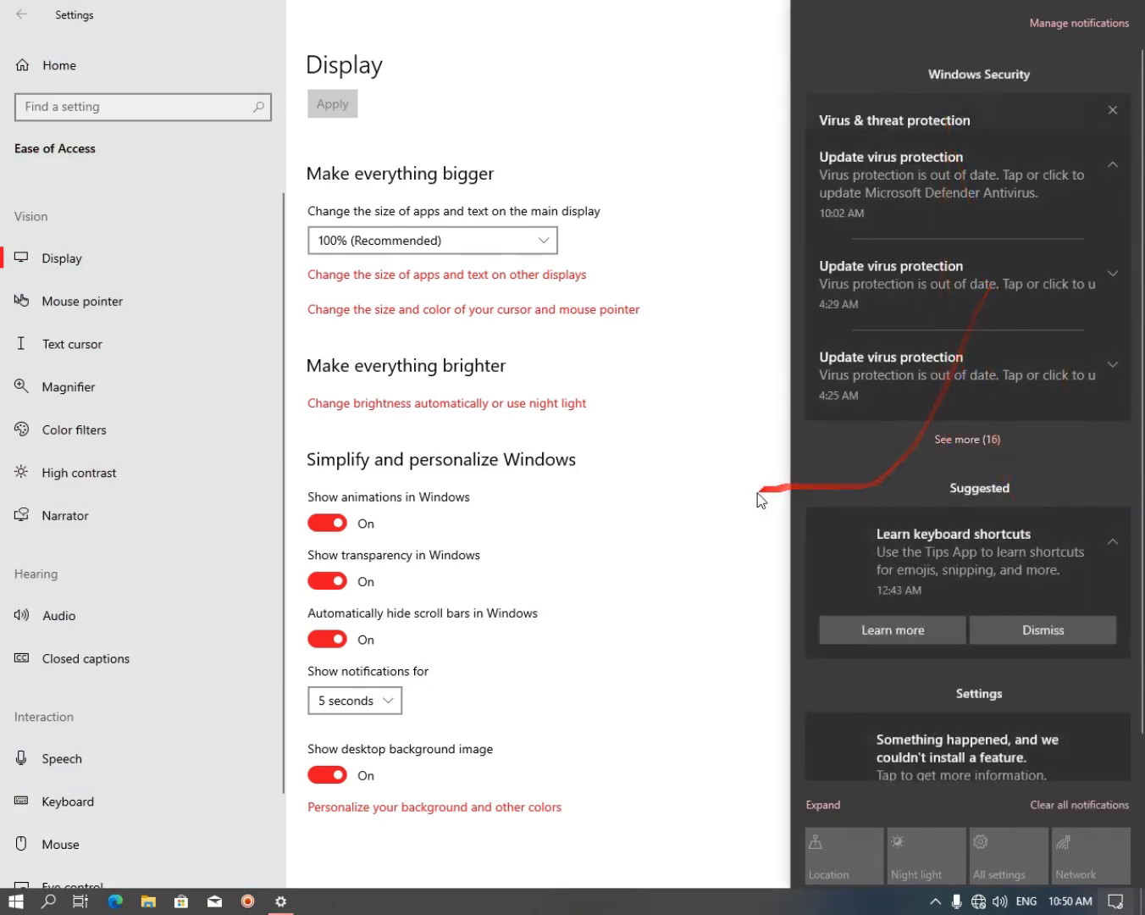
pyautogui.click(757, 494)
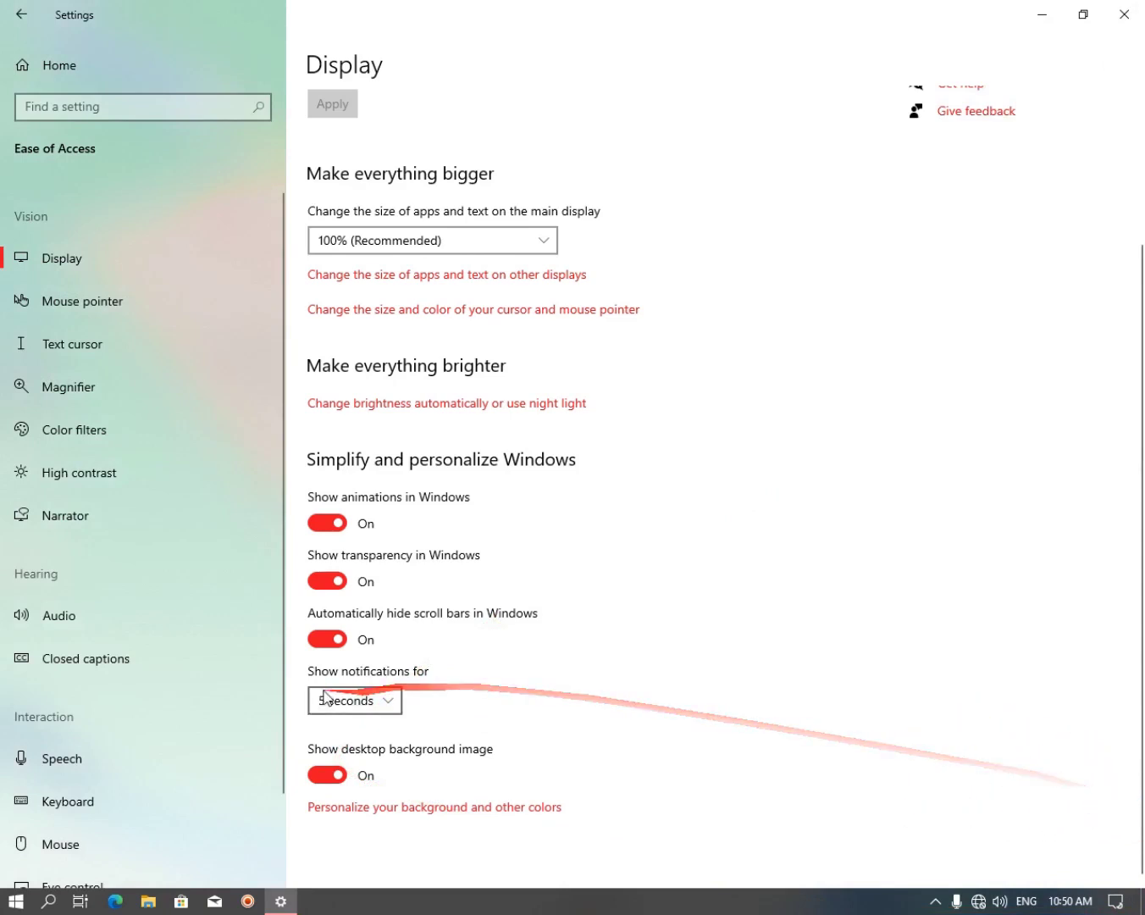
pyautogui.click(355, 700)
pyautogui.click(652, 724)
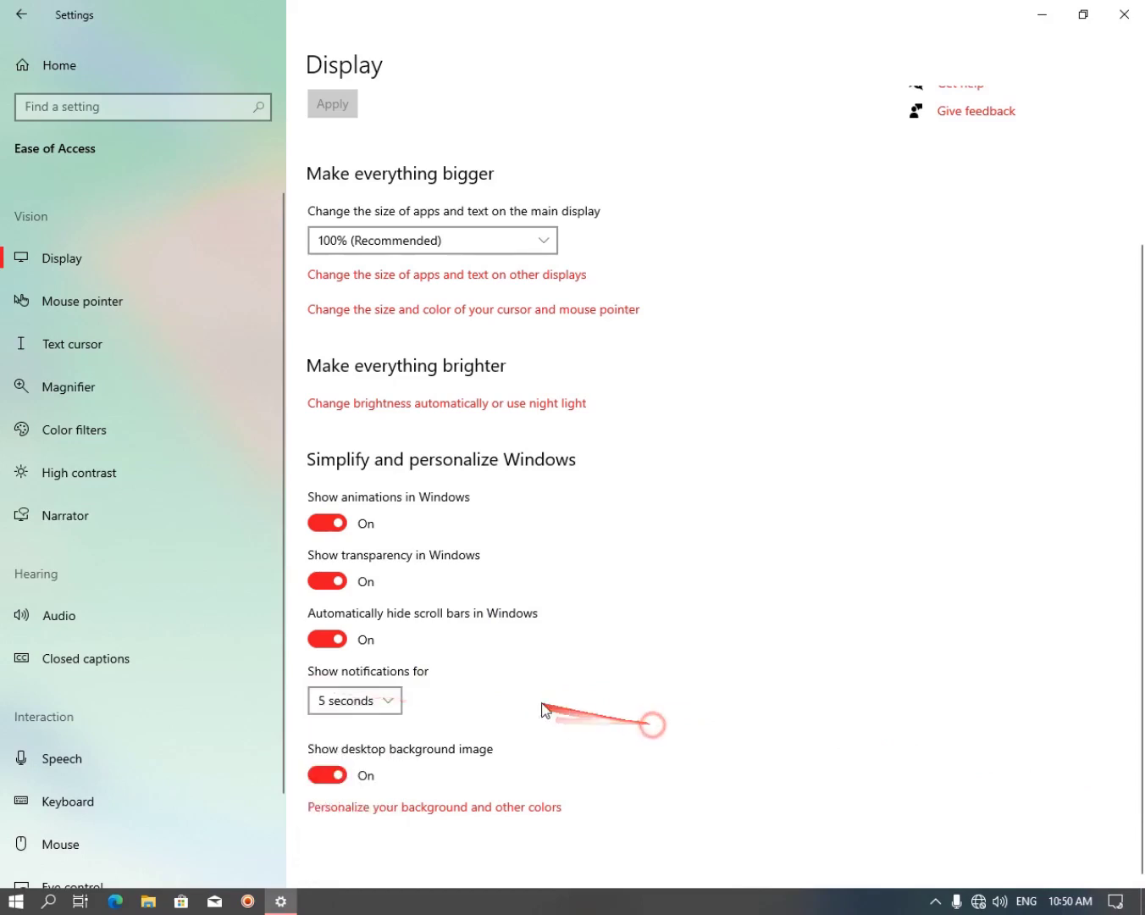
pyautogui.click(366, 700)
pyautogui.click(677, 623)
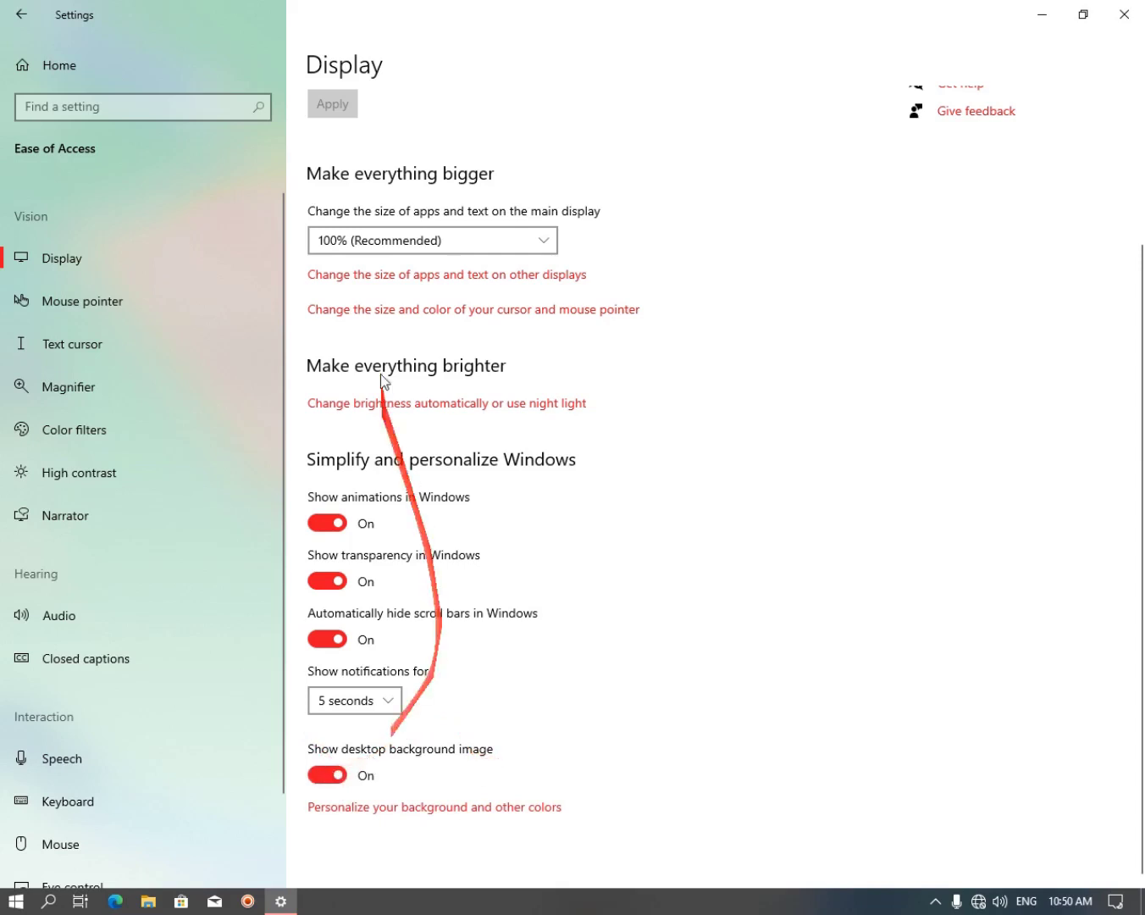
pyautogui.scroll(3, 420, 447)
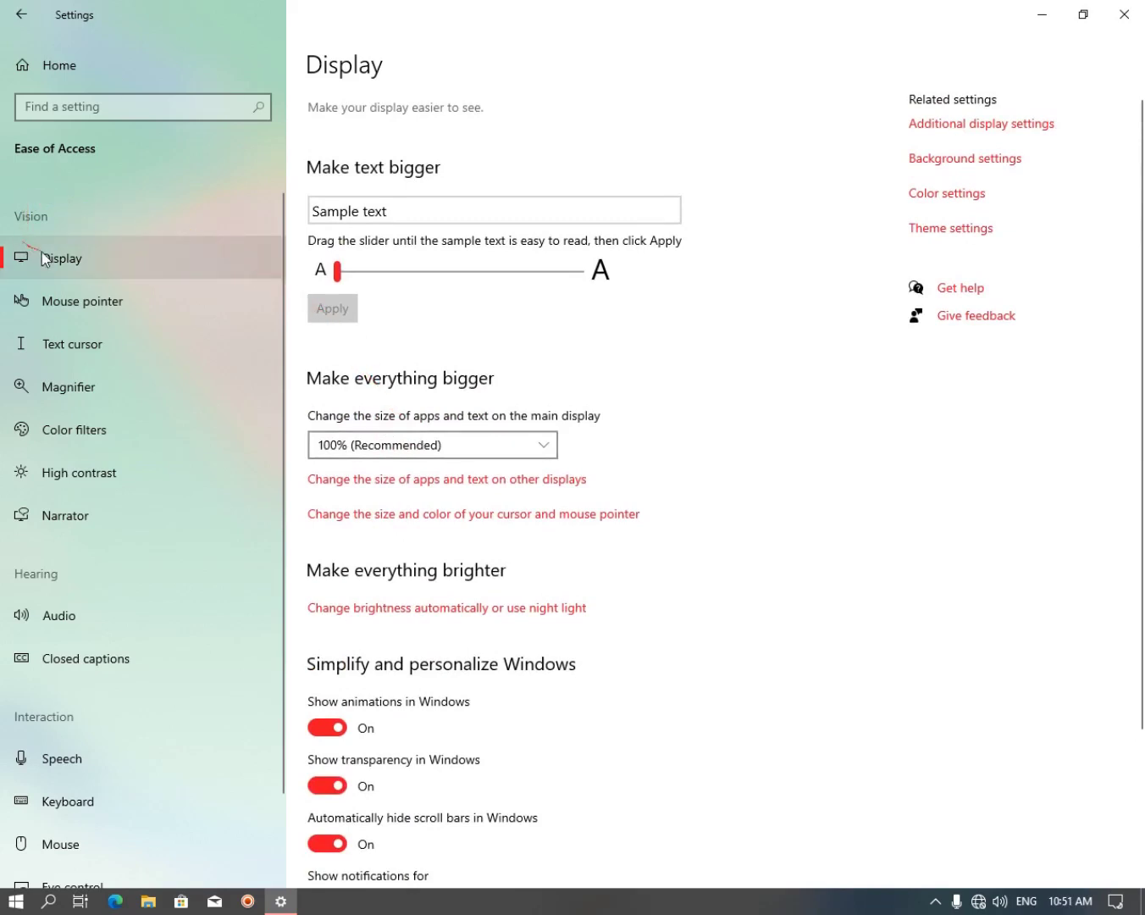
# Turn Show transparency in Windows off and back on in the Ease of Access display options
pyautogui.scroll(-2, 521, 254)
pyautogui.scroll(2, 564, 470)
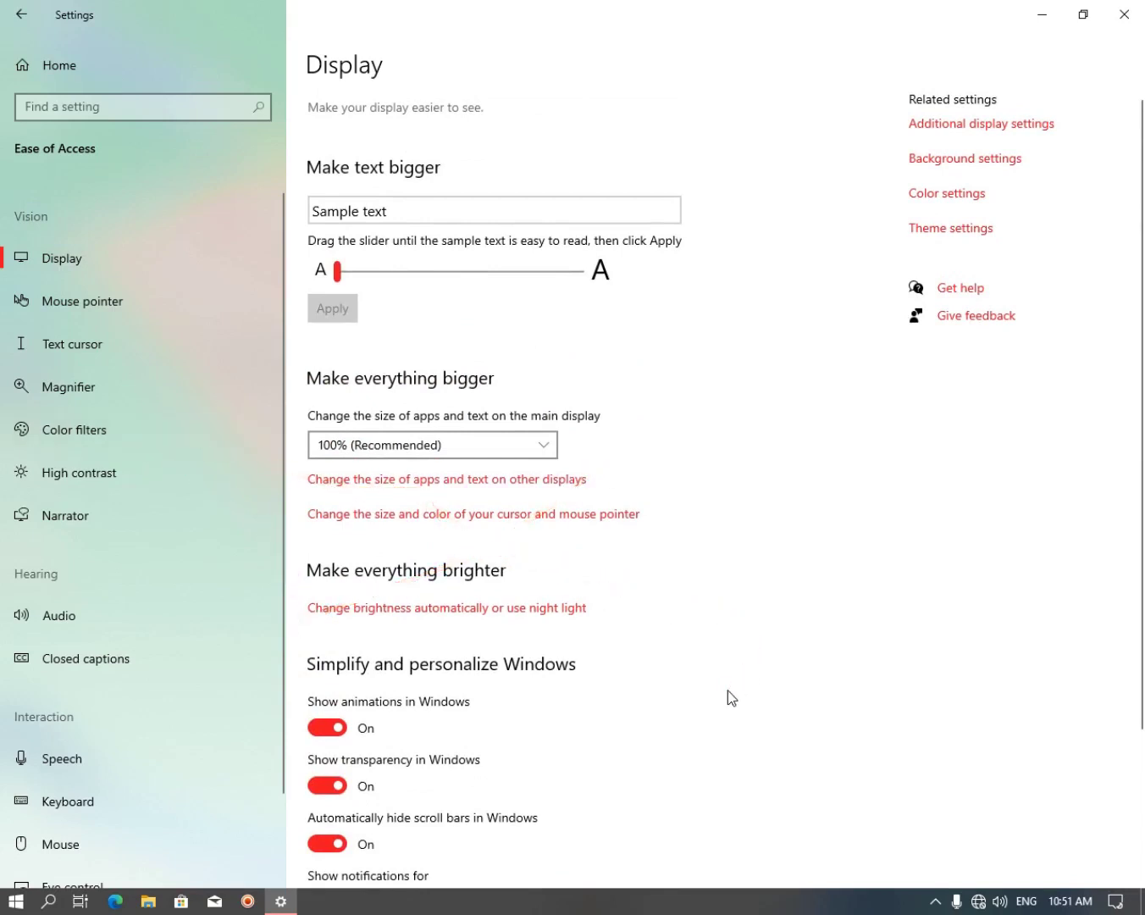
pyautogui.scroll(-2, 641, 668)
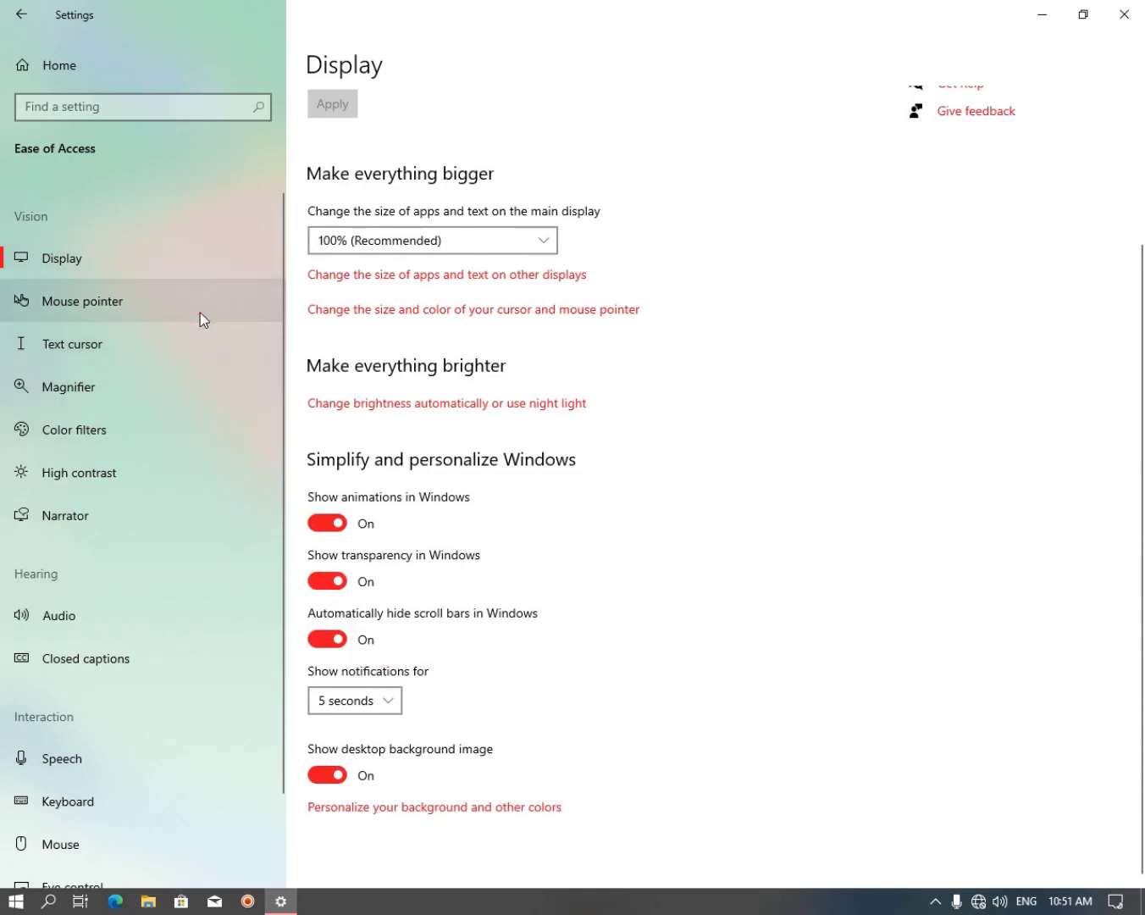
pyautogui.click(337, 581)
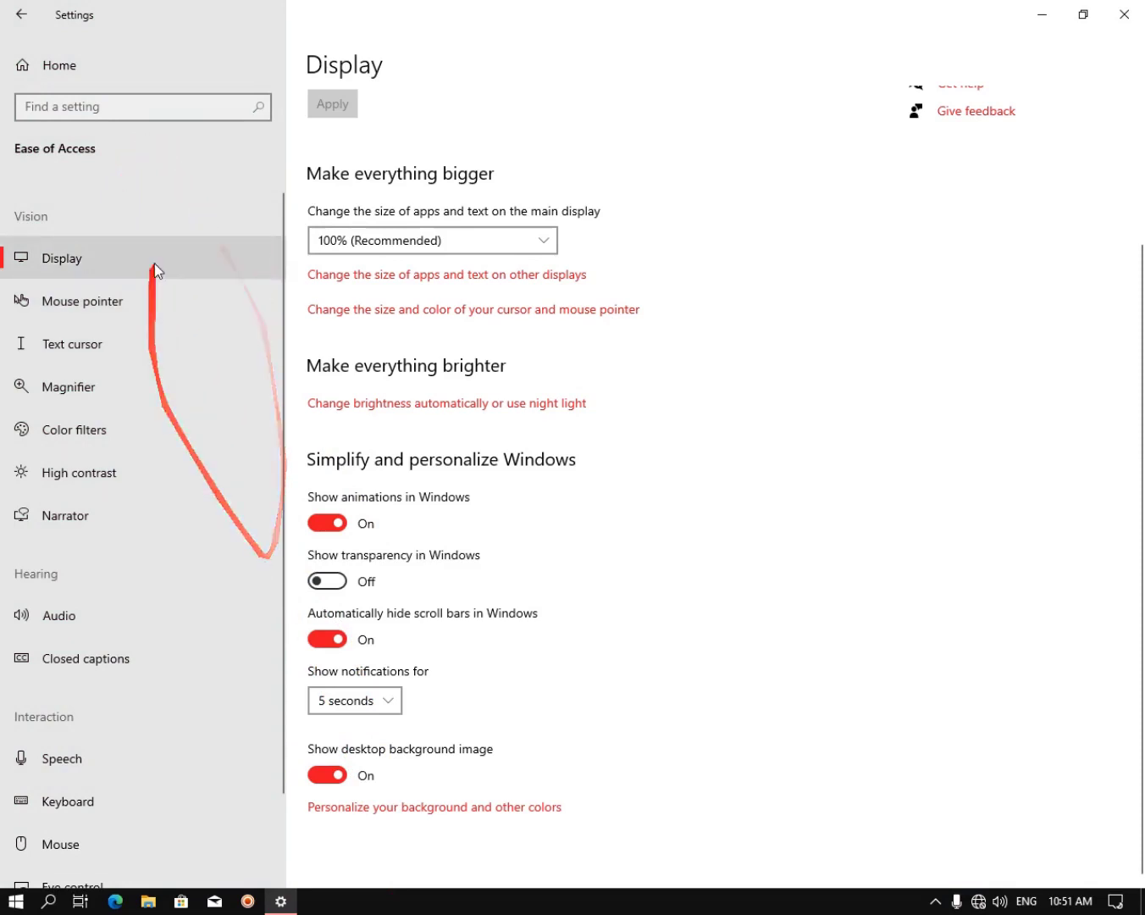
pyautogui.click(332, 581)
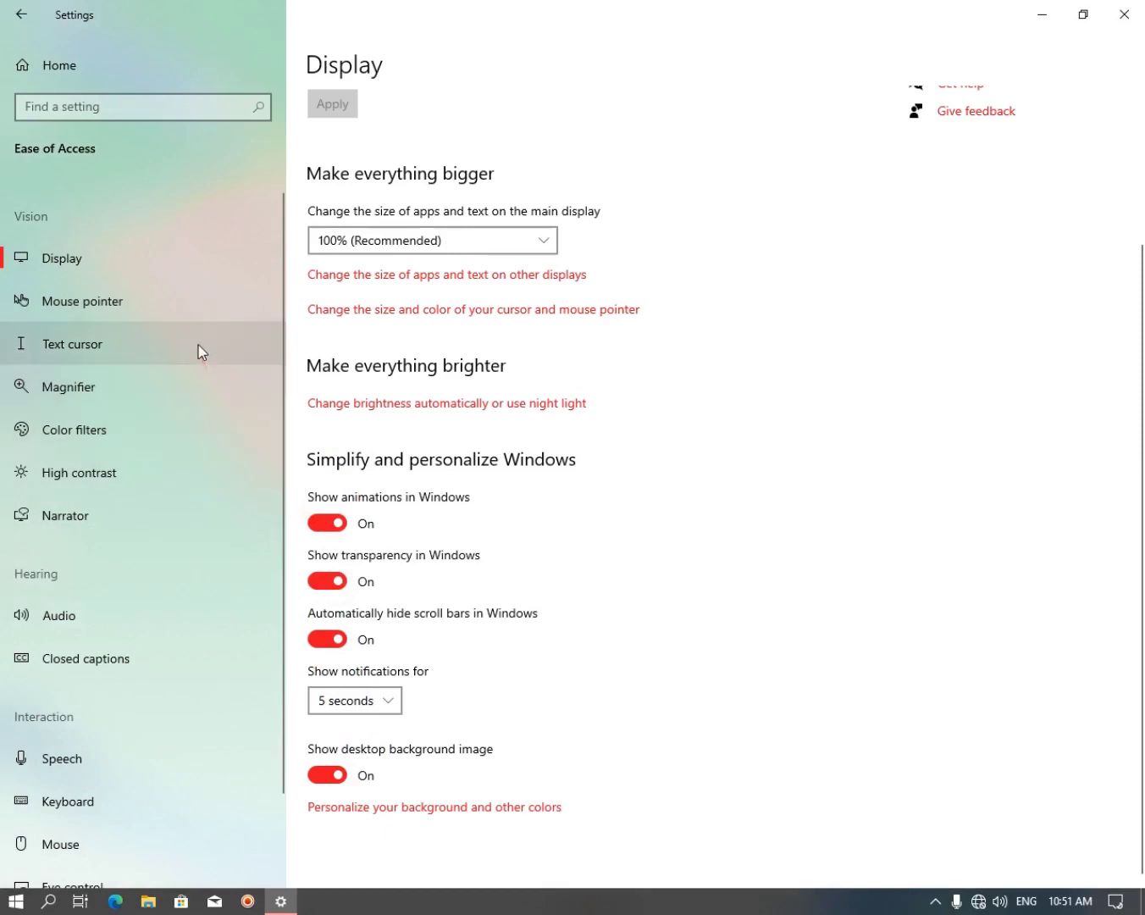
# Open the Mouse pointer settings, enlarge the pointer size to the maximum and return it to the smallest size
pyautogui.click(64, 312)
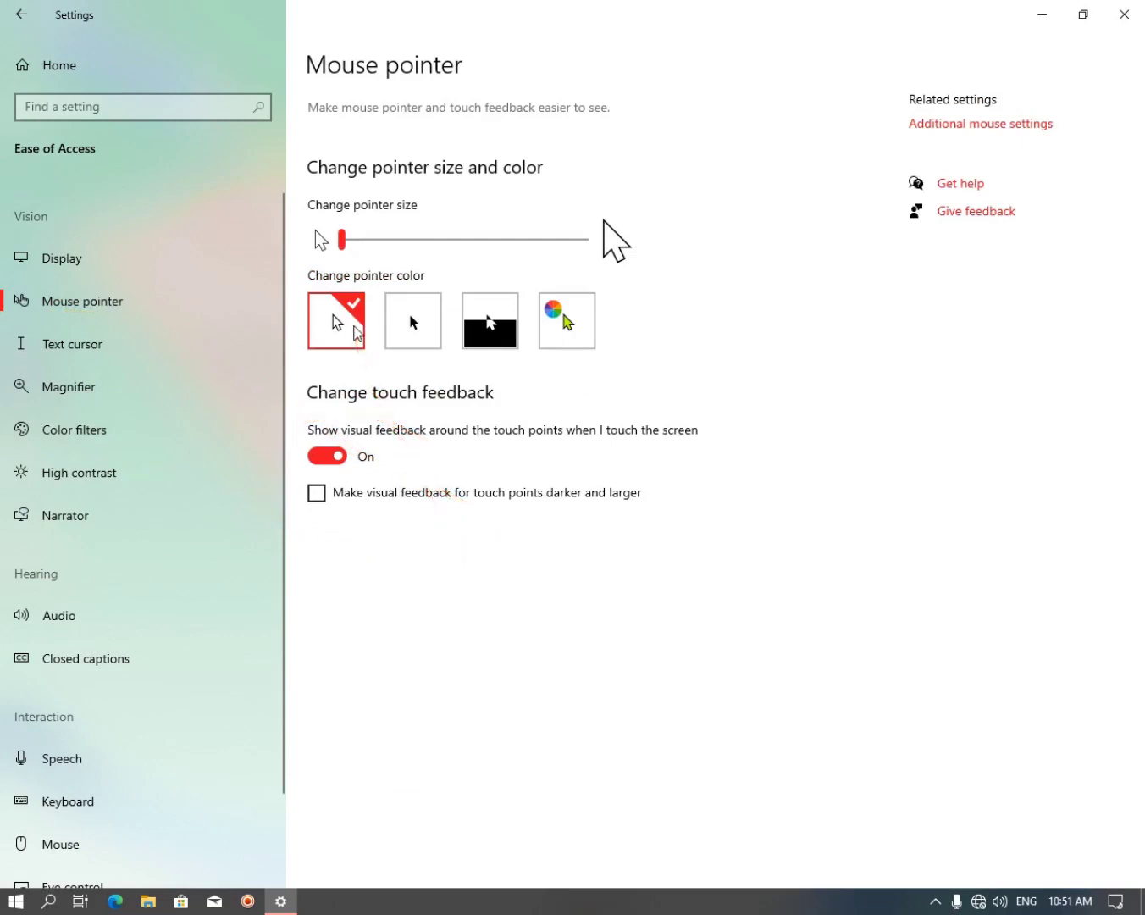
pyautogui.moveTo(343, 244); pyautogui.dragTo(499, 242)
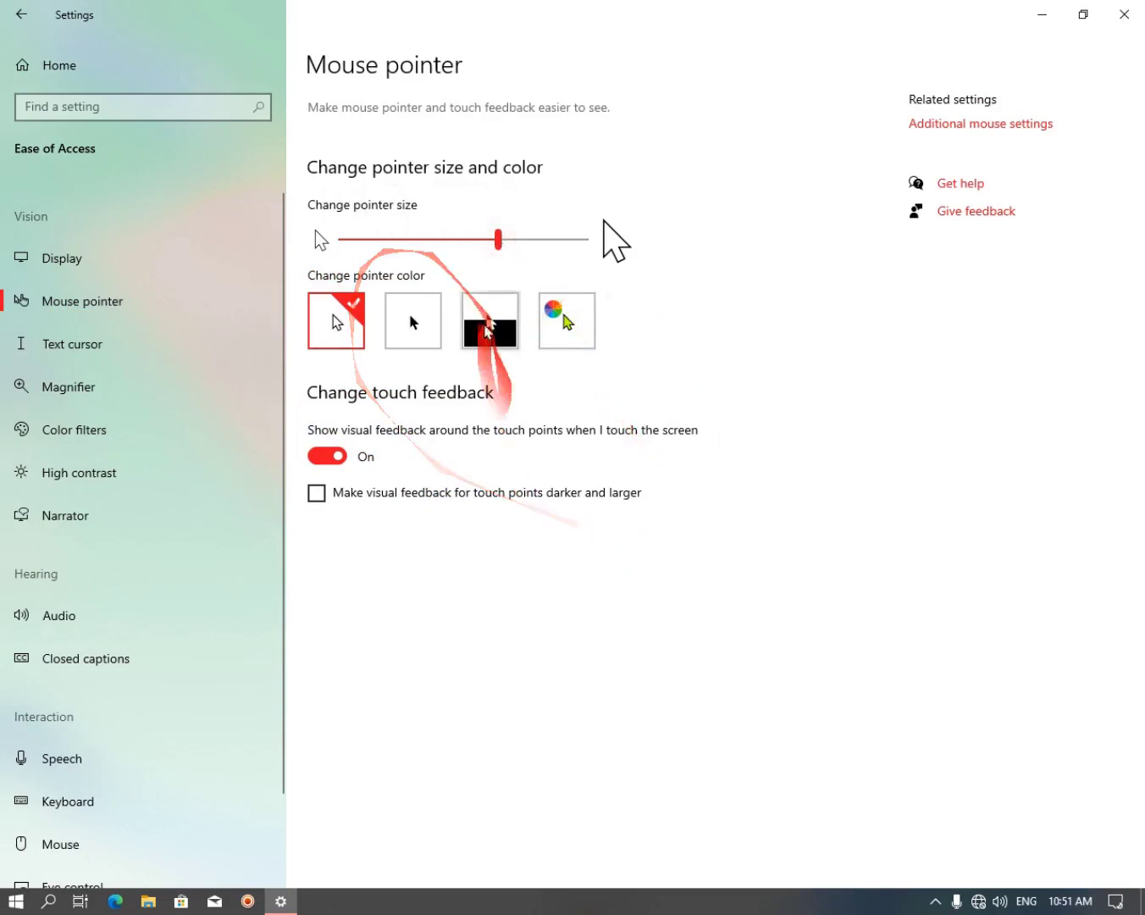
pyautogui.click(500, 246)
pyautogui.moveTo(500, 247); pyautogui.dragTo(798, 240)
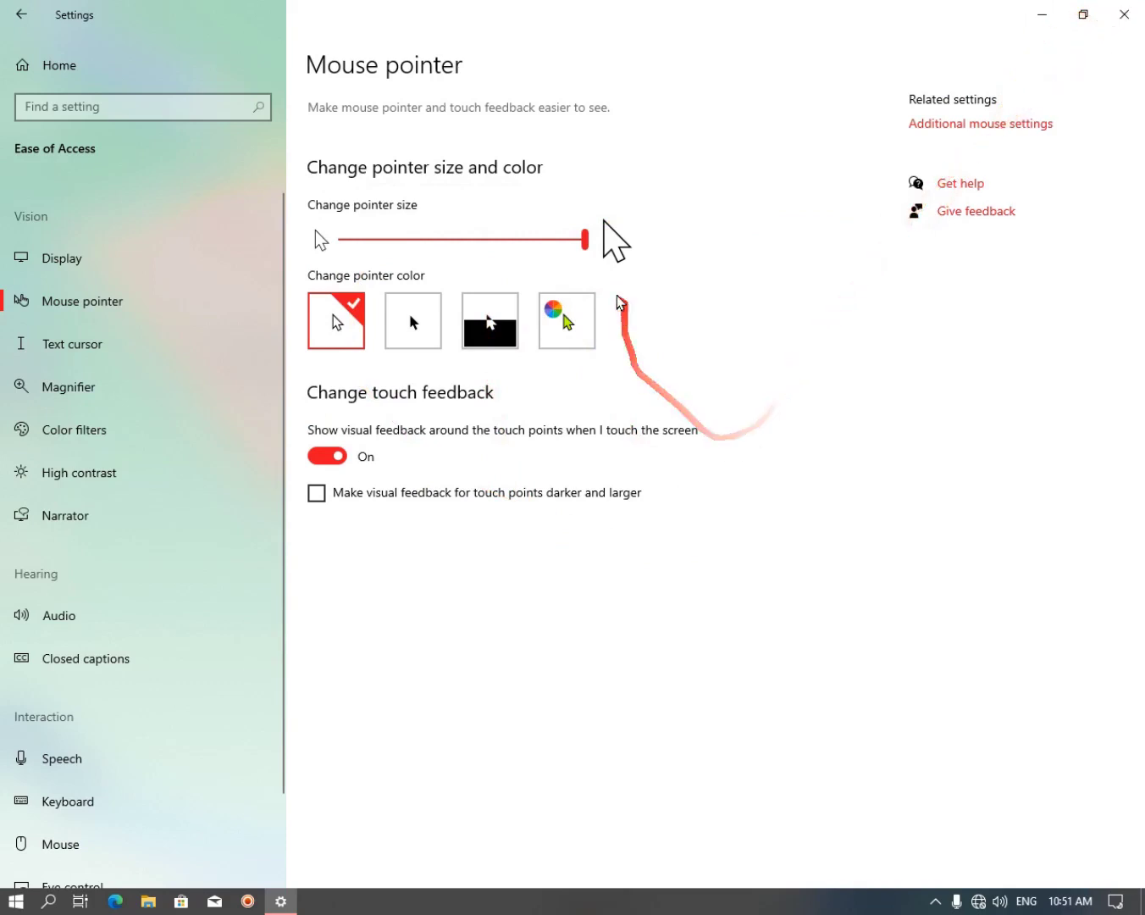
pyautogui.click(586, 235)
pyautogui.moveTo(586, 235); pyautogui.dragTo(314, 313)
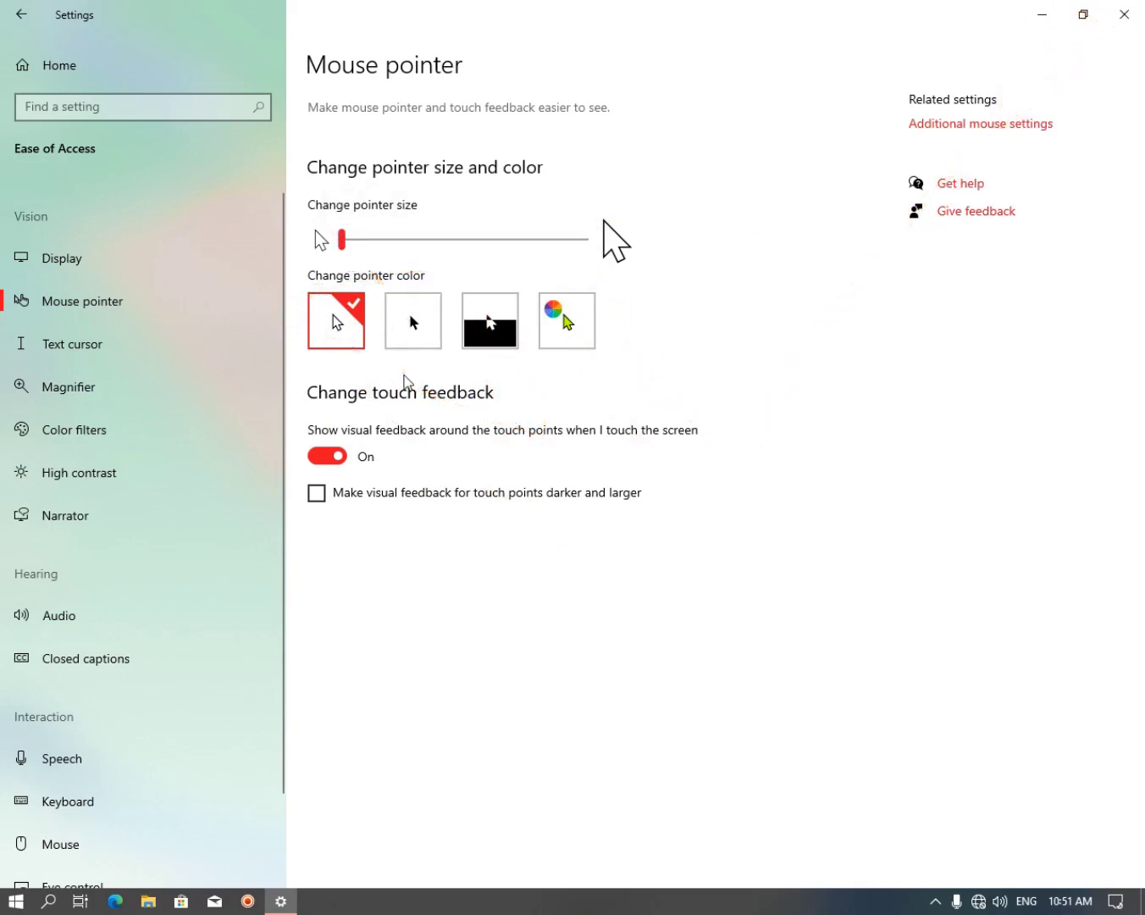
# Try the black, inverted and custom pink pointer colors, and switch the pointer color back to white
pyautogui.click(416, 320)
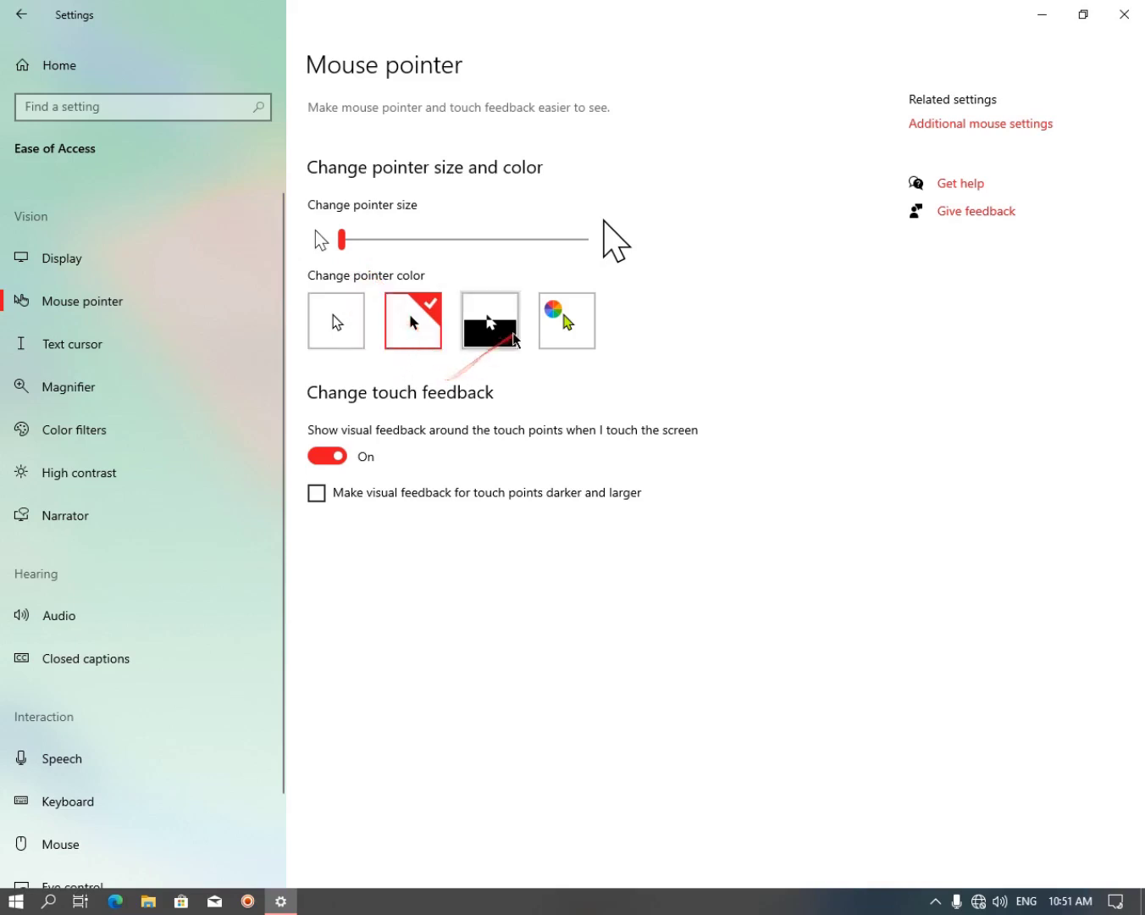
pyautogui.click(494, 331)
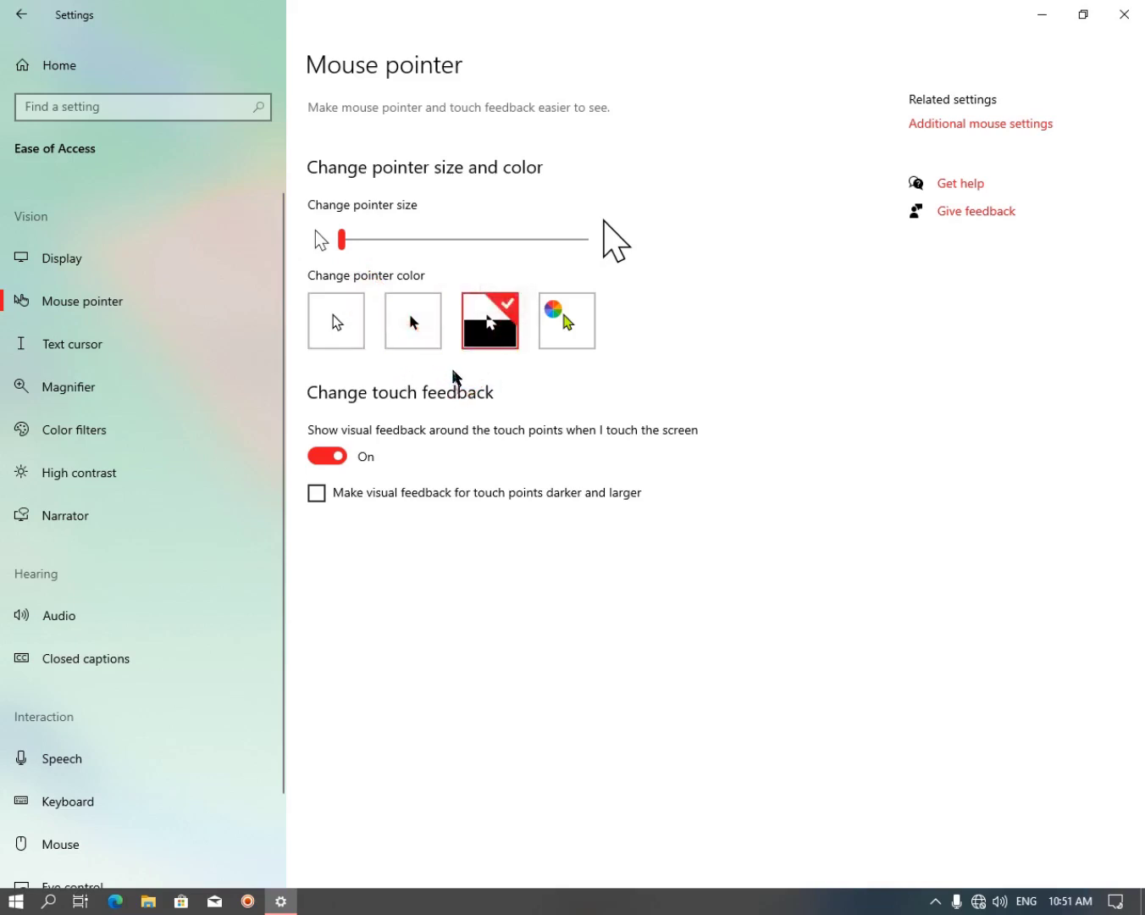
pyautogui.click(333, 458)
pyautogui.click(562, 326)
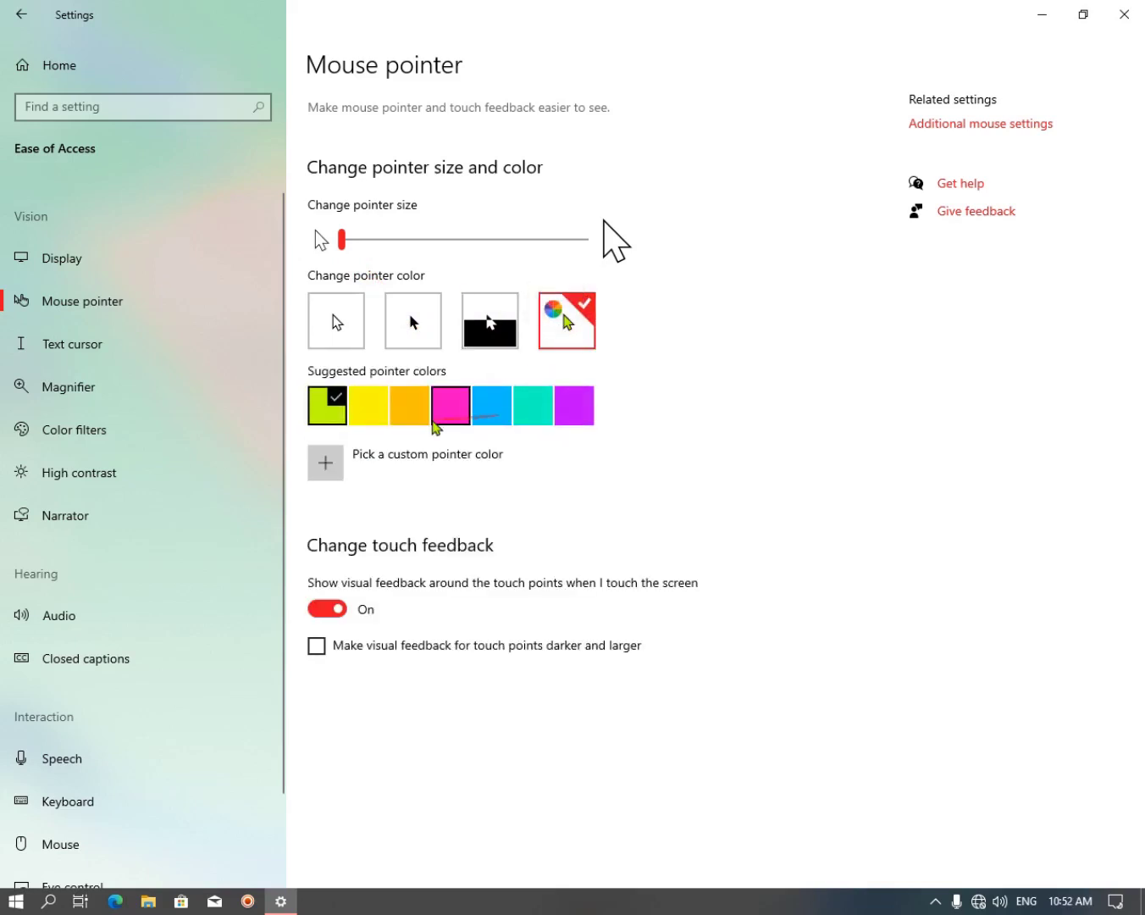
pyautogui.click(438, 421)
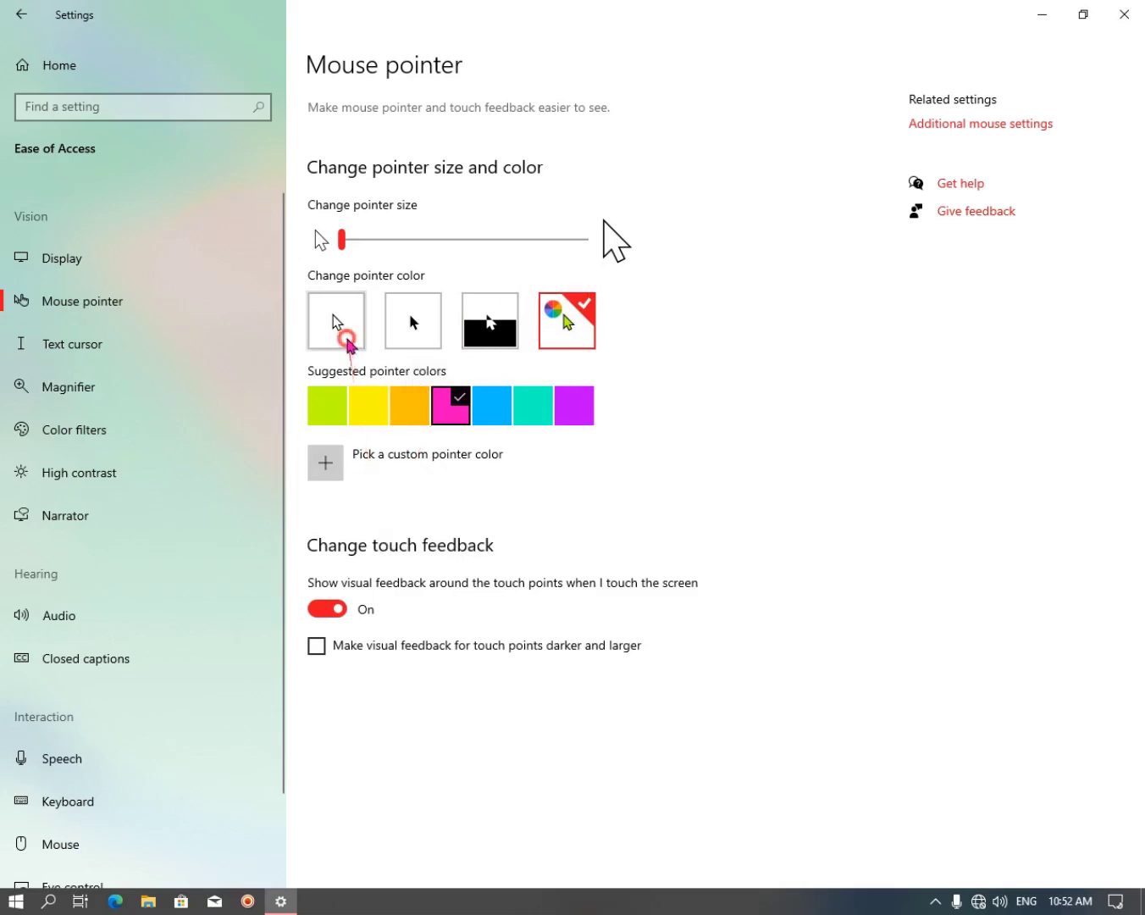
pyautogui.click(343, 339)
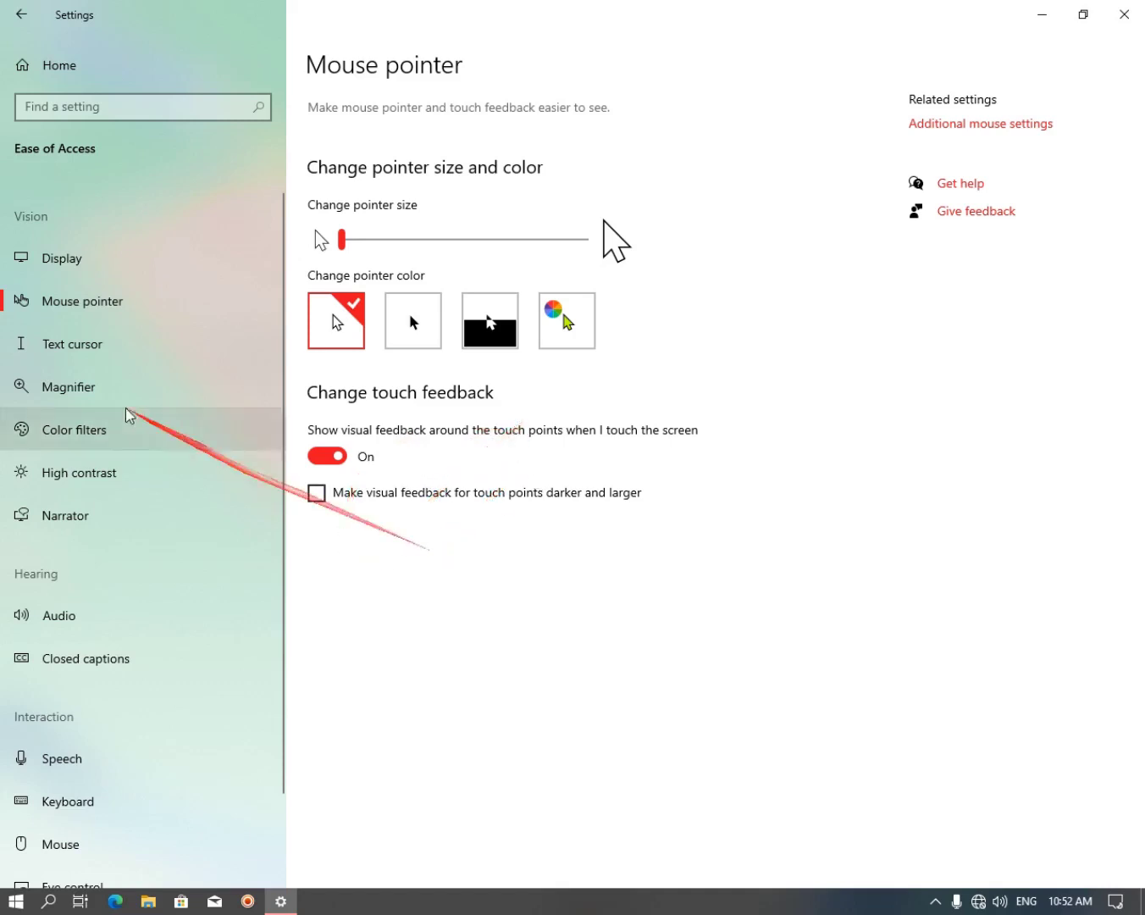
# Open the Text cursor settings and turn the text cursor indicator on and off again
pyautogui.click(73, 347)
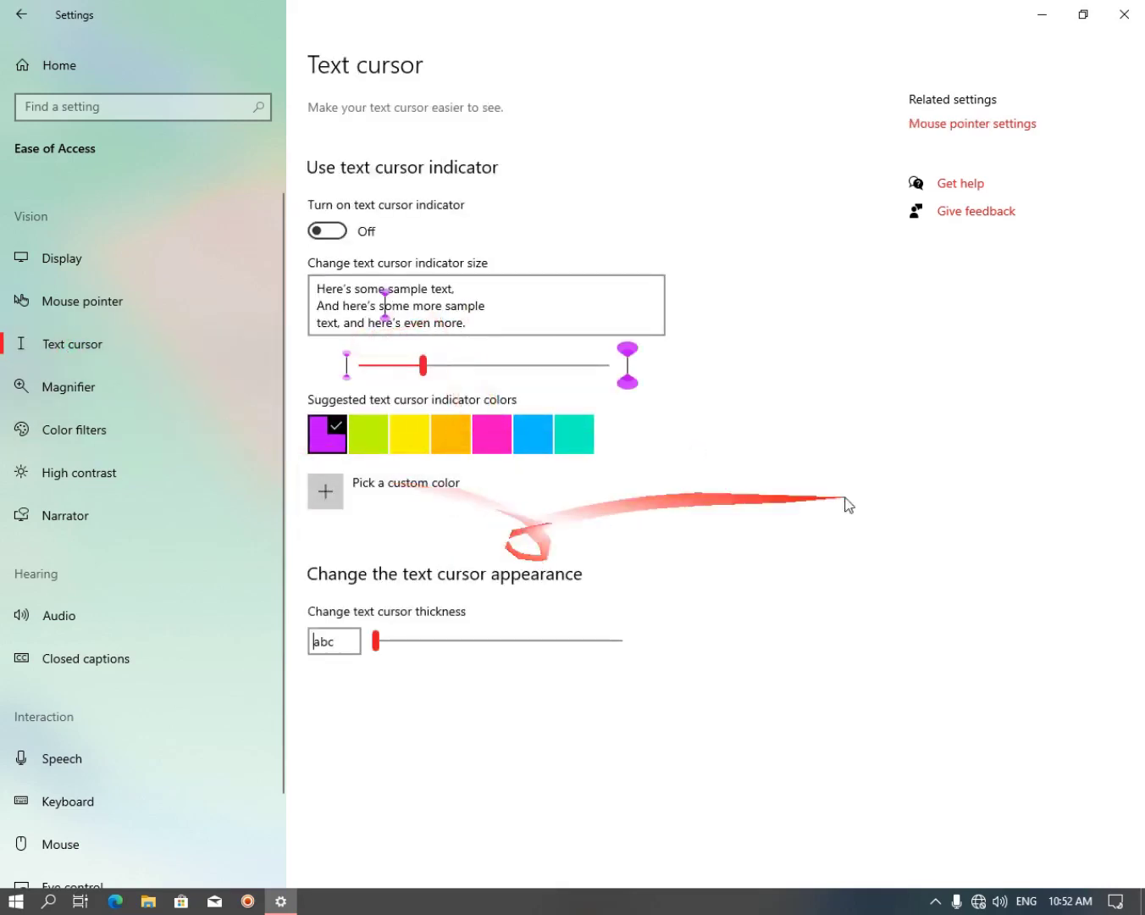
pyautogui.click(337, 232)
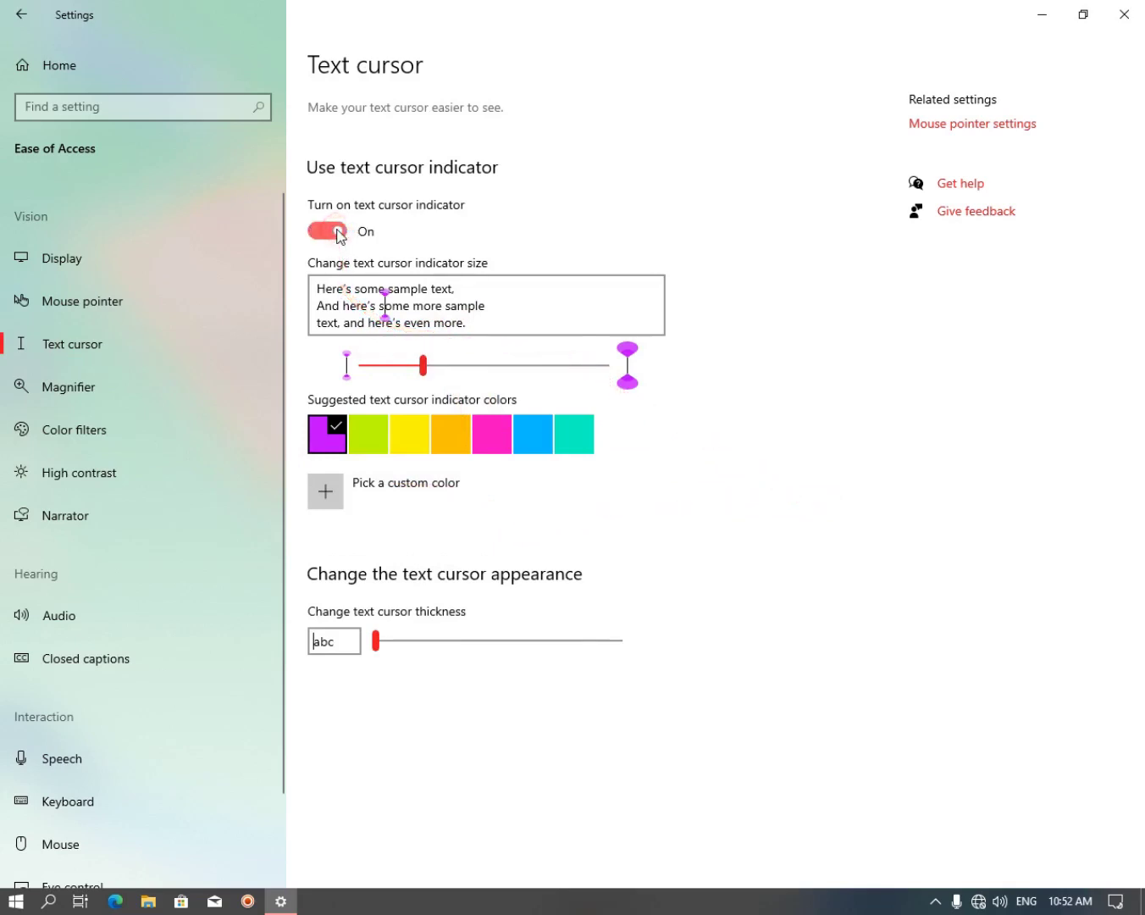
pyautogui.click(346, 232)
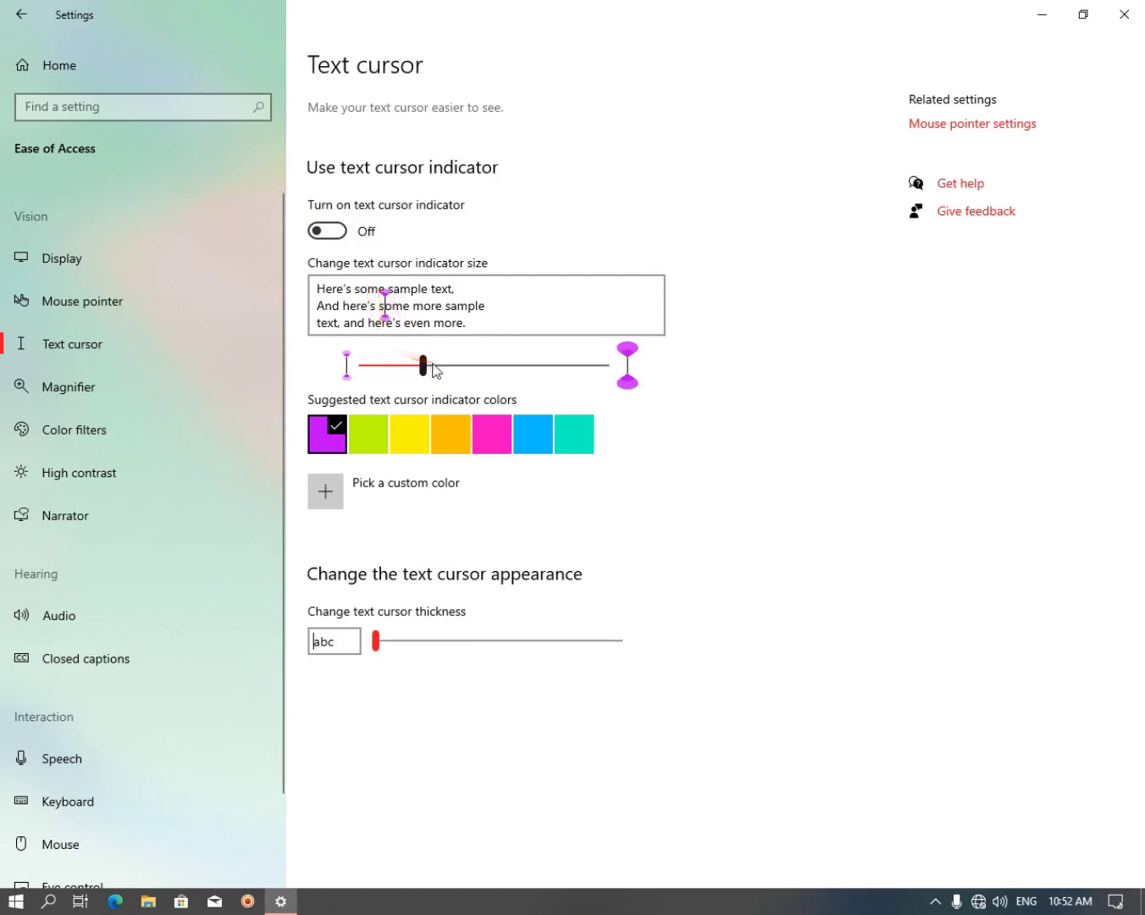
# Enlarge the text cursor indicator, try the green, yellow and pink suggested colors, and apply black as a custom color
pyautogui.moveTo(423, 366); pyautogui.dragTo(547, 365)
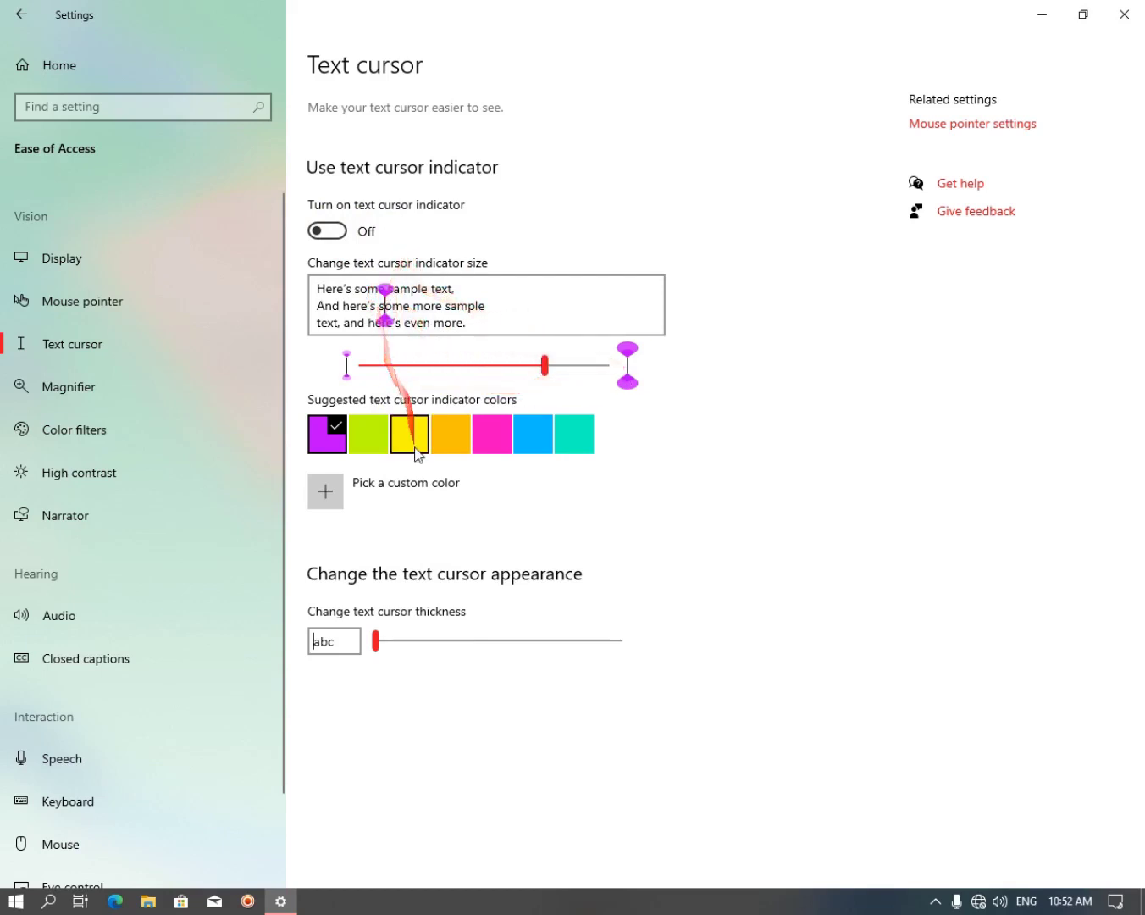
pyautogui.click(367, 437)
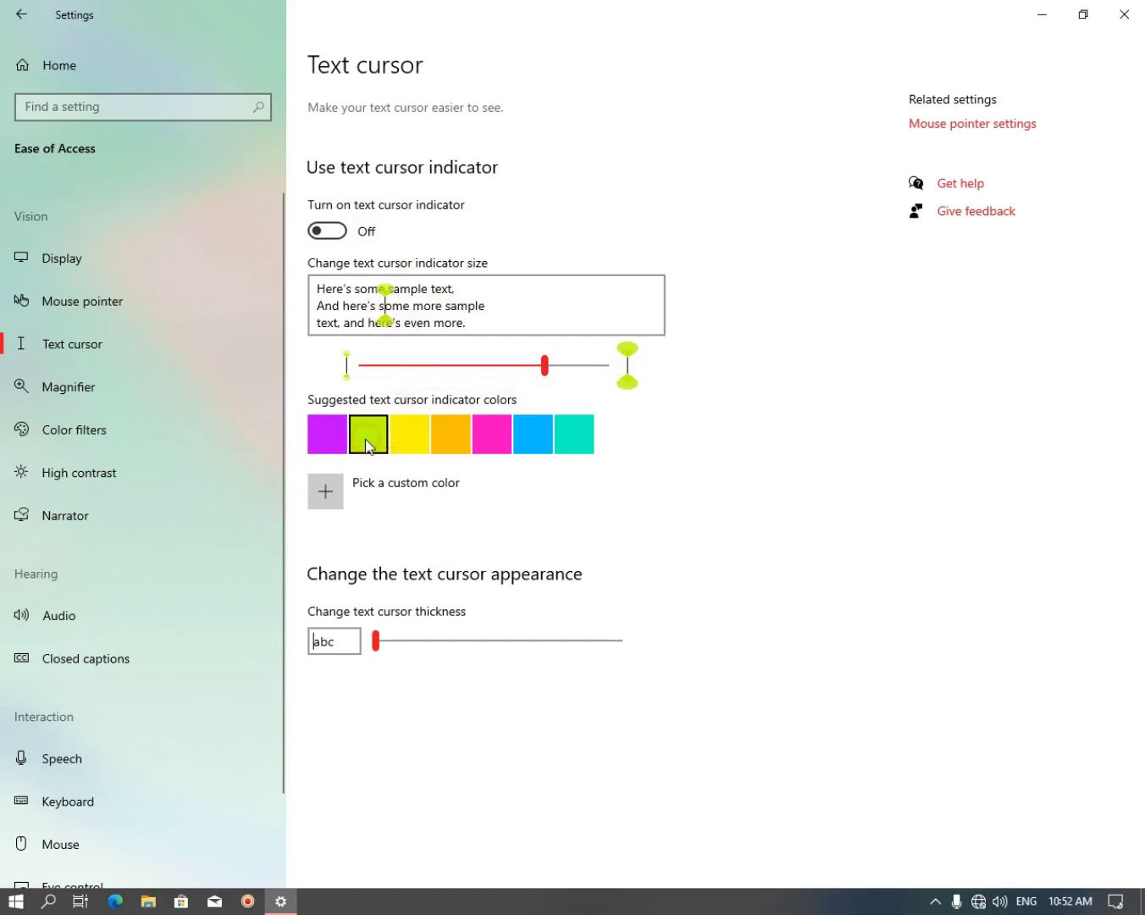
pyautogui.click(409, 436)
pyautogui.click(492, 438)
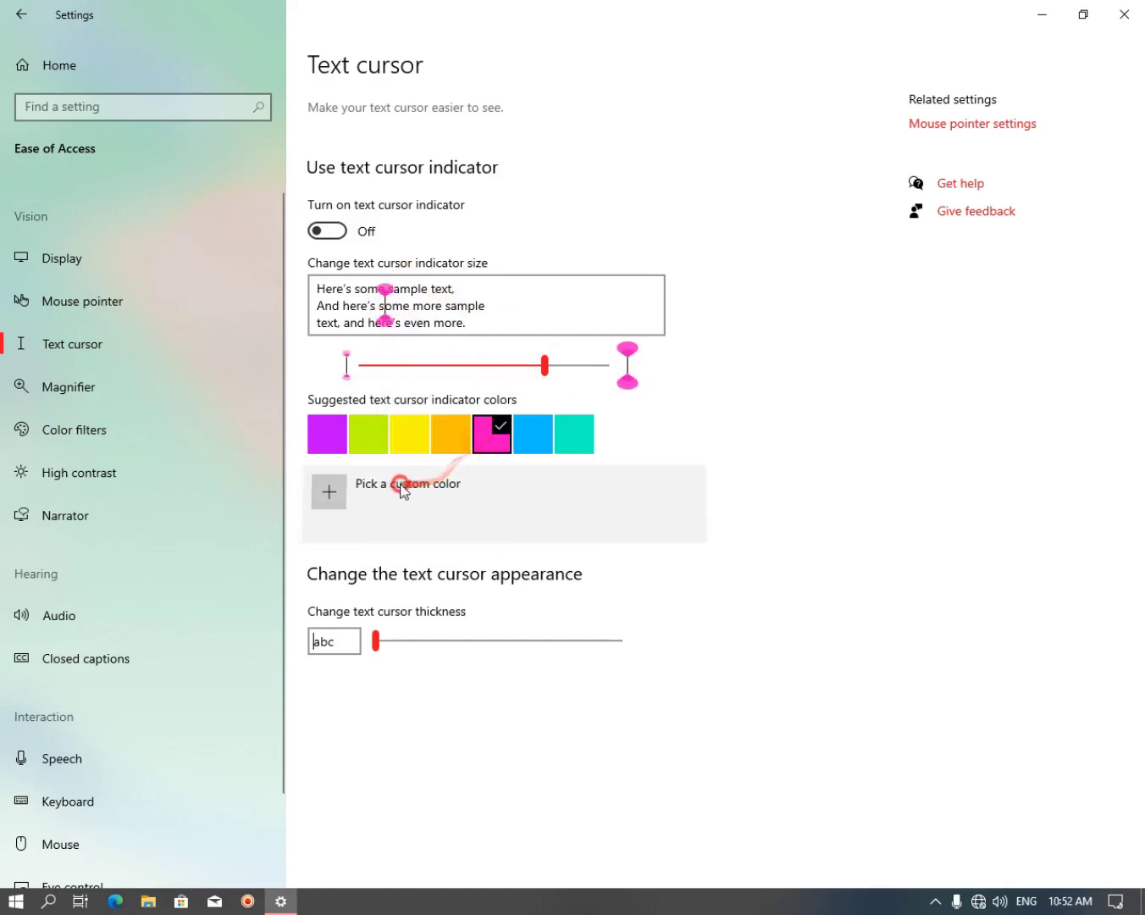
pyautogui.click(403, 492)
pyautogui.click(438, 552)
pyautogui.click(534, 626)
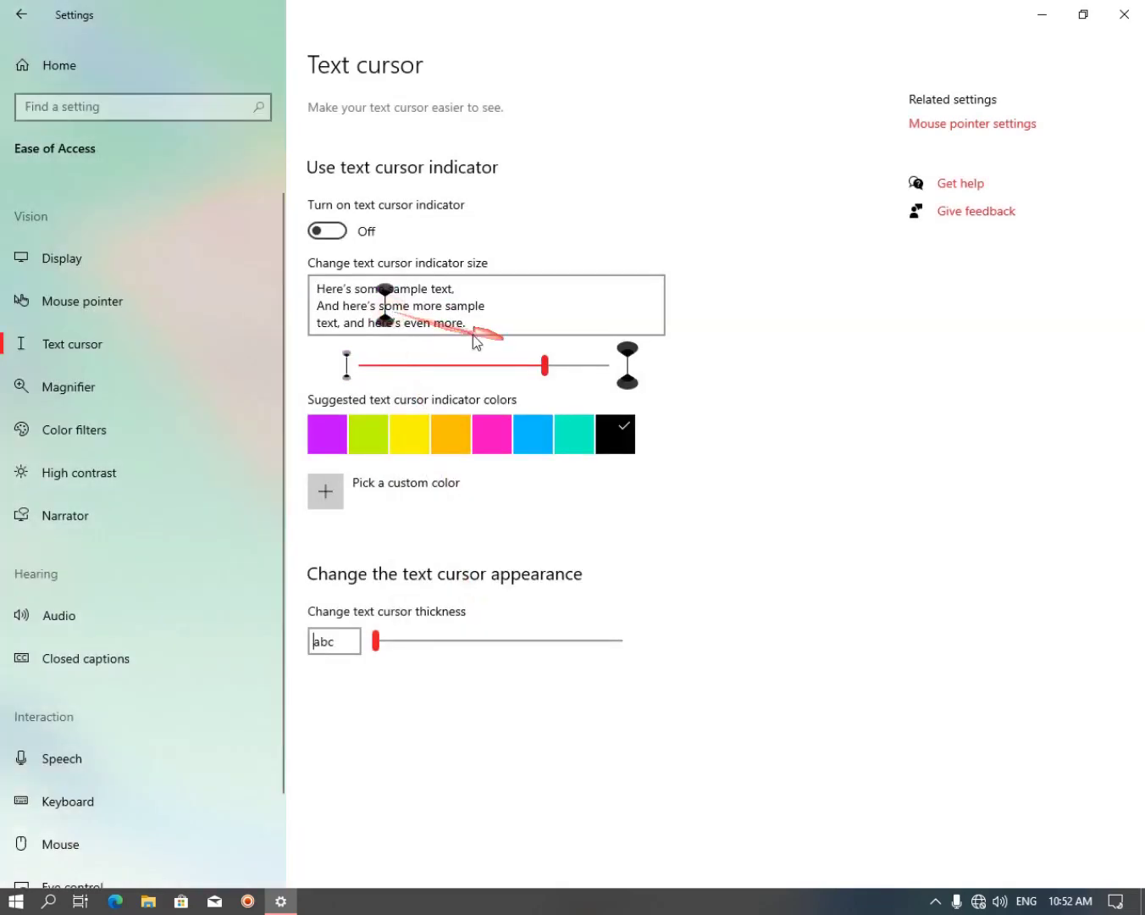
# Set the text cursor indicator to its maximum size, turn it on, and test it by entering "d" in Windows search
pyautogui.moveTo(539, 364); pyautogui.dragTo(632, 369)
pyautogui.click(320, 230)
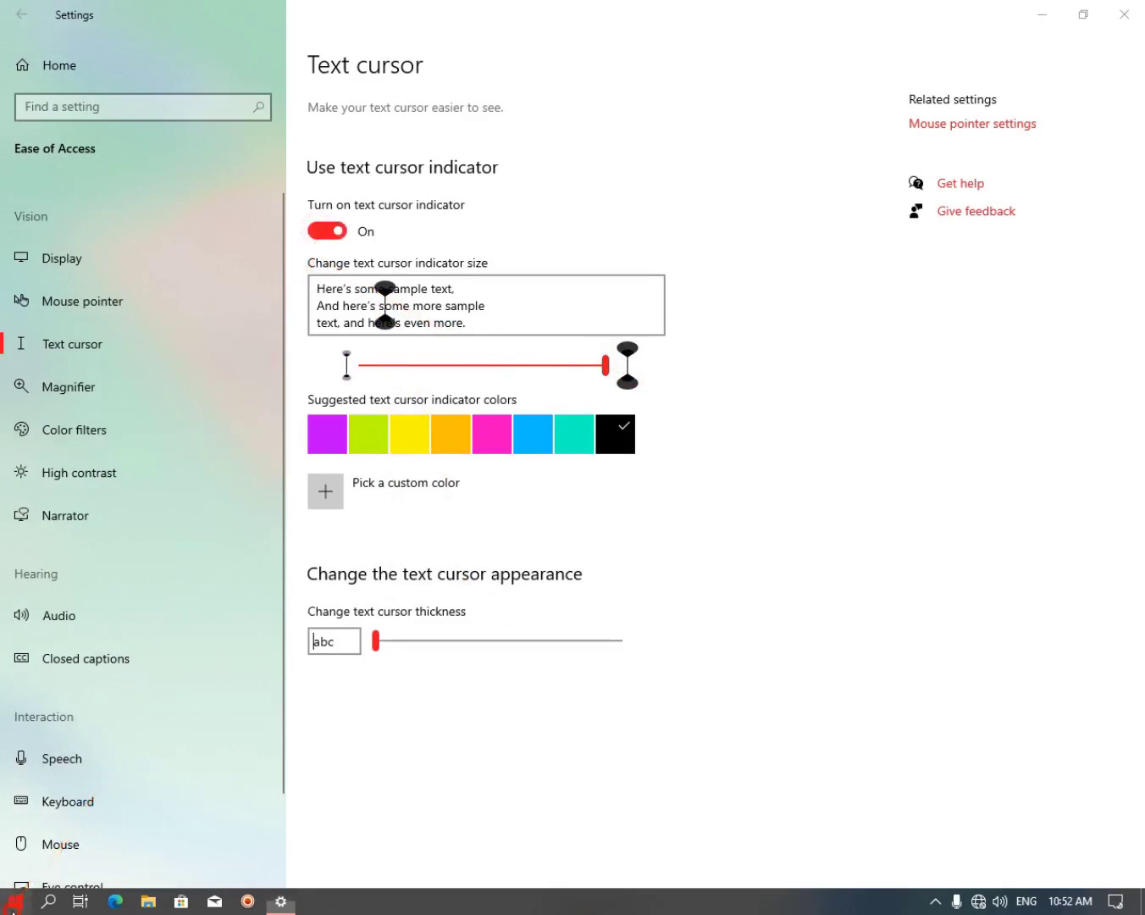
pyautogui.click(16, 900)
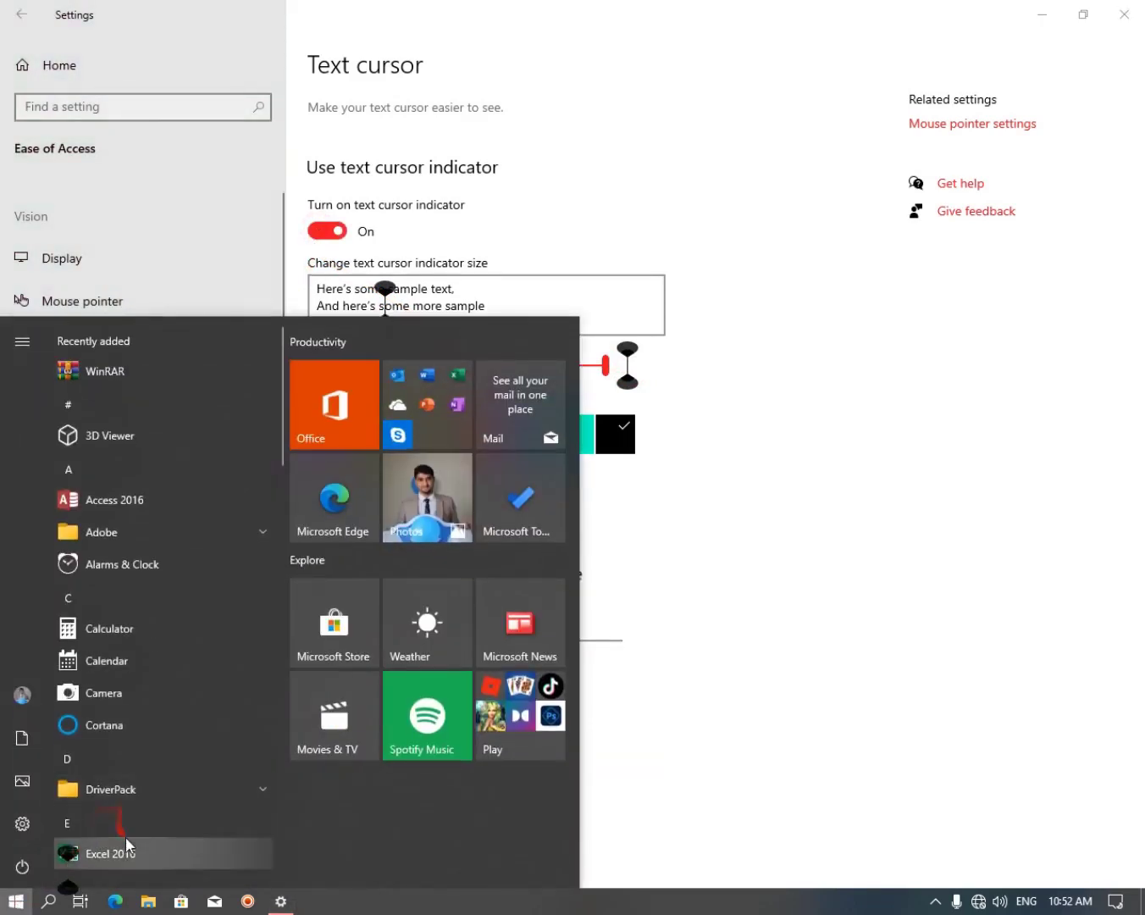
pyautogui.write('d')
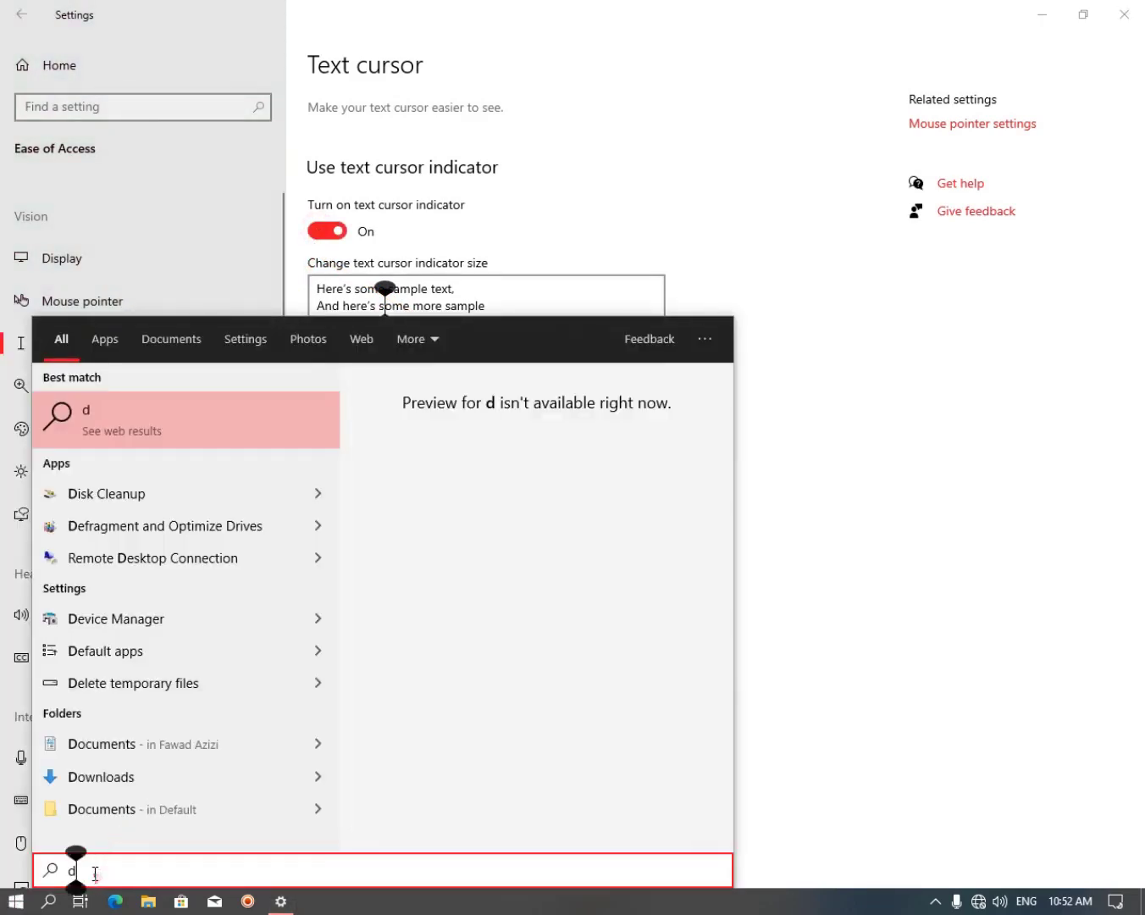
pyautogui.doubleClick(103, 873)
pyautogui.click(108, 875)
pyautogui.click(407, 295)
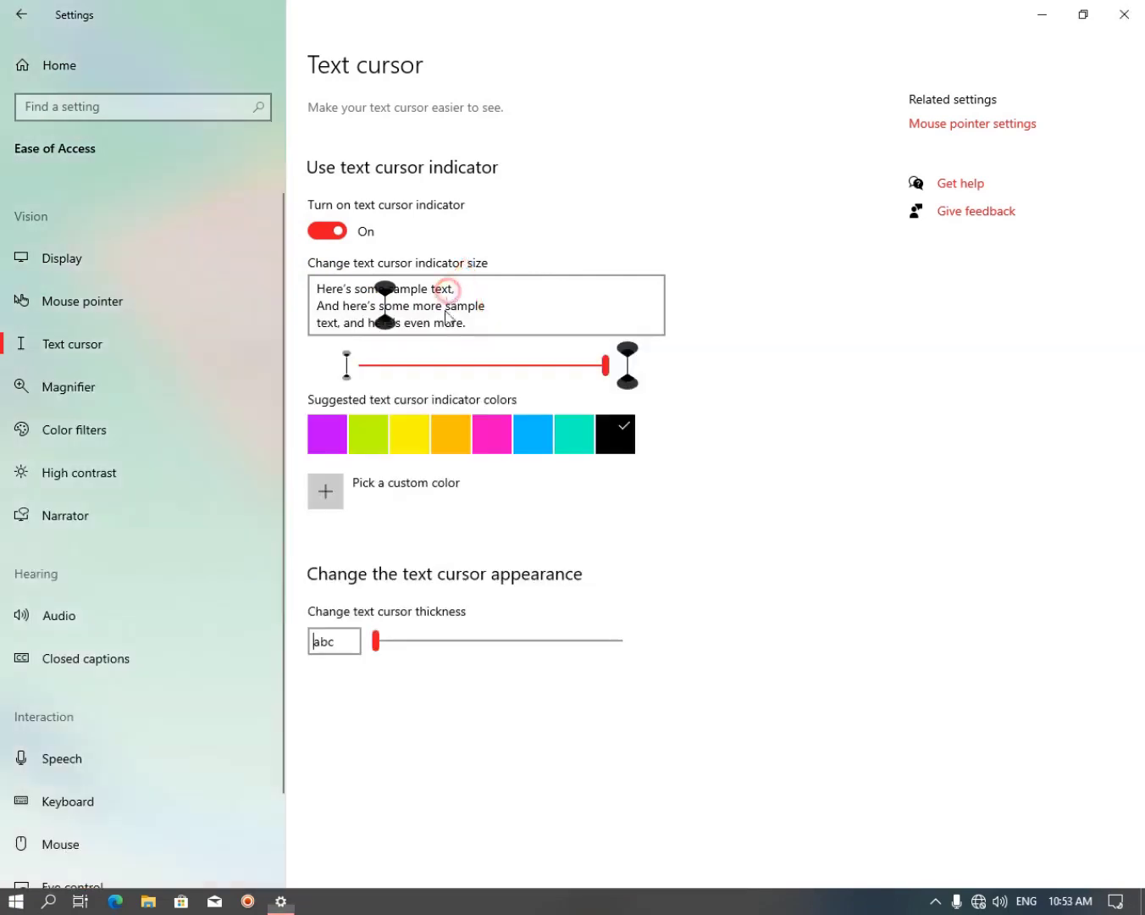
# Turn off the text cursor indicator and check the plain cursor by entering "ddf" in Windows search
pyautogui.click(337, 237)
pyautogui.click(15, 900)
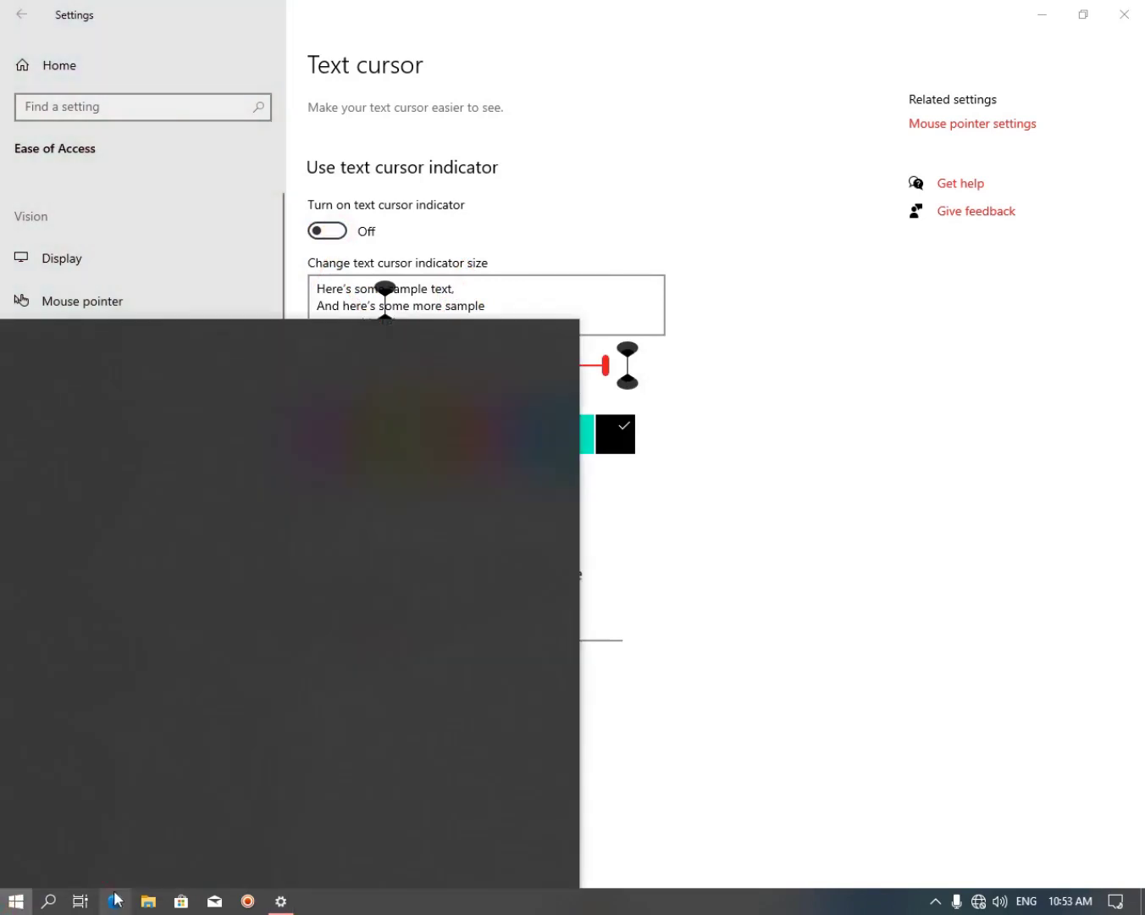
pyautogui.write('ddf')
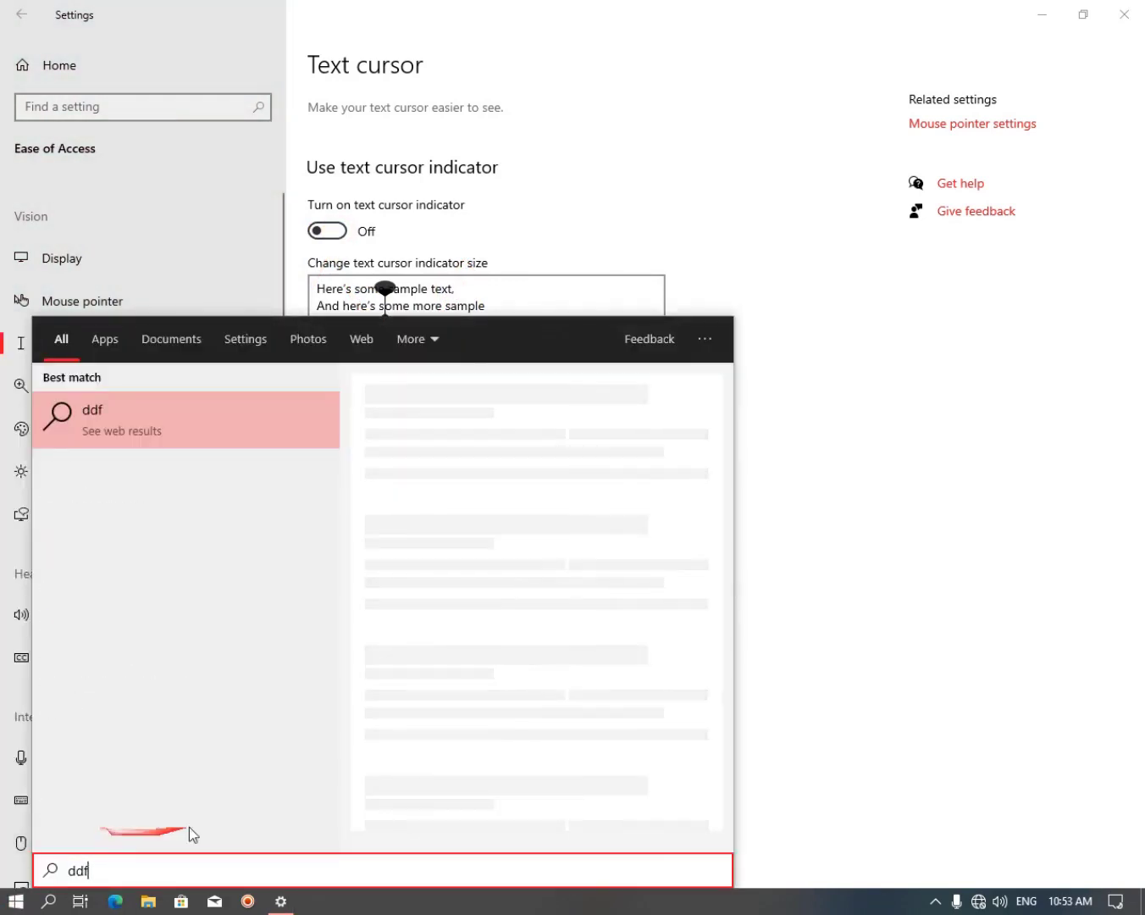
pyautogui.click(521, 185)
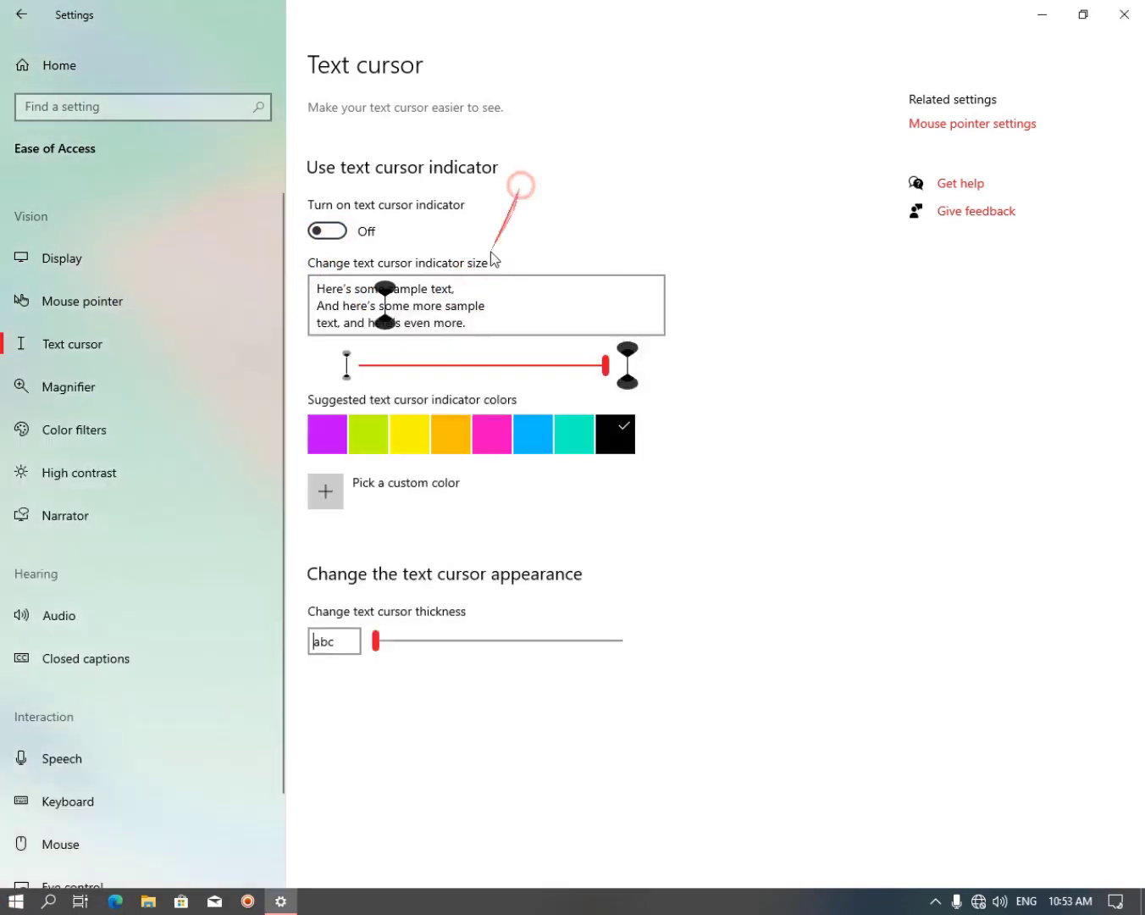
# Increase the text cursor thickness, test it by entering "aa" in Windows search, and return the thickness to the minimum
pyautogui.click(374, 641)
pyautogui.moveTo(374, 642); pyautogui.dragTo(476, 645)
pyautogui.click(7, 903)
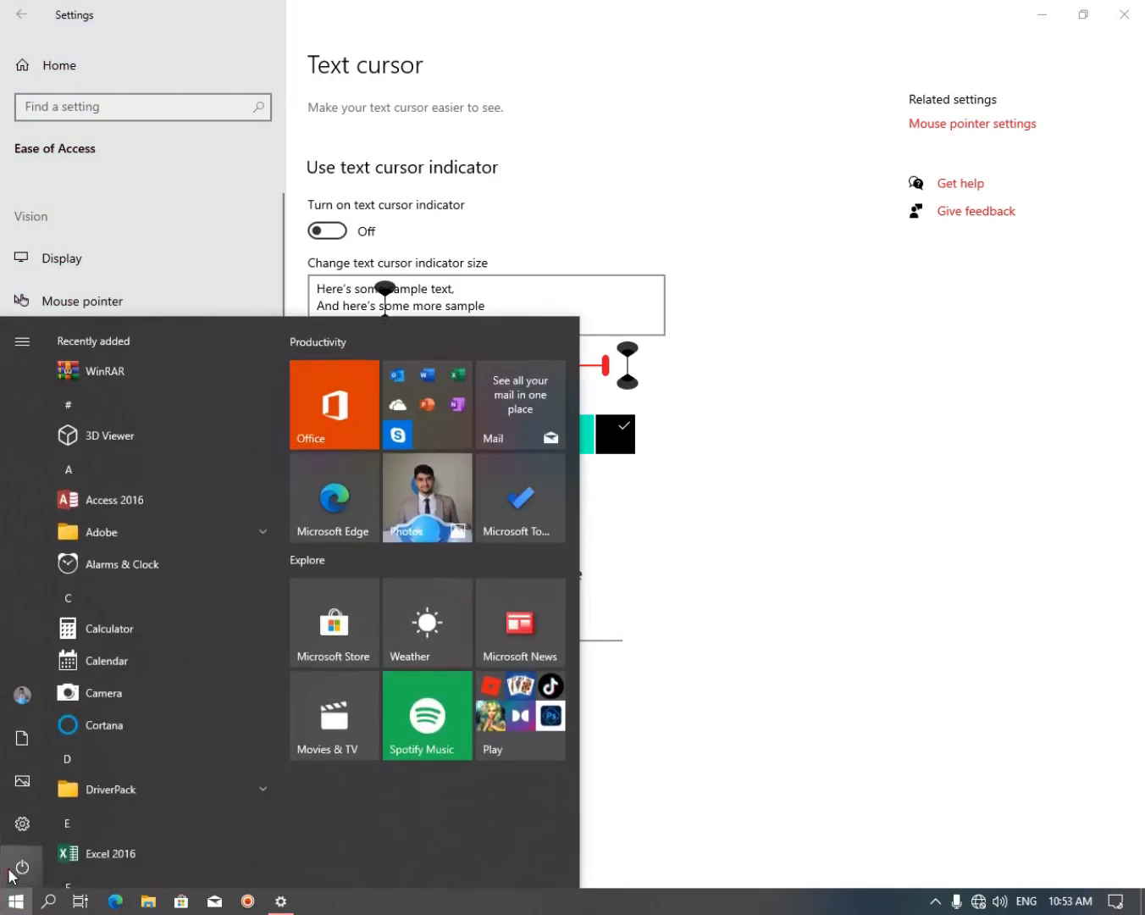
pyautogui.write('a')
pyautogui.click(78, 868)
pyautogui.write('a')
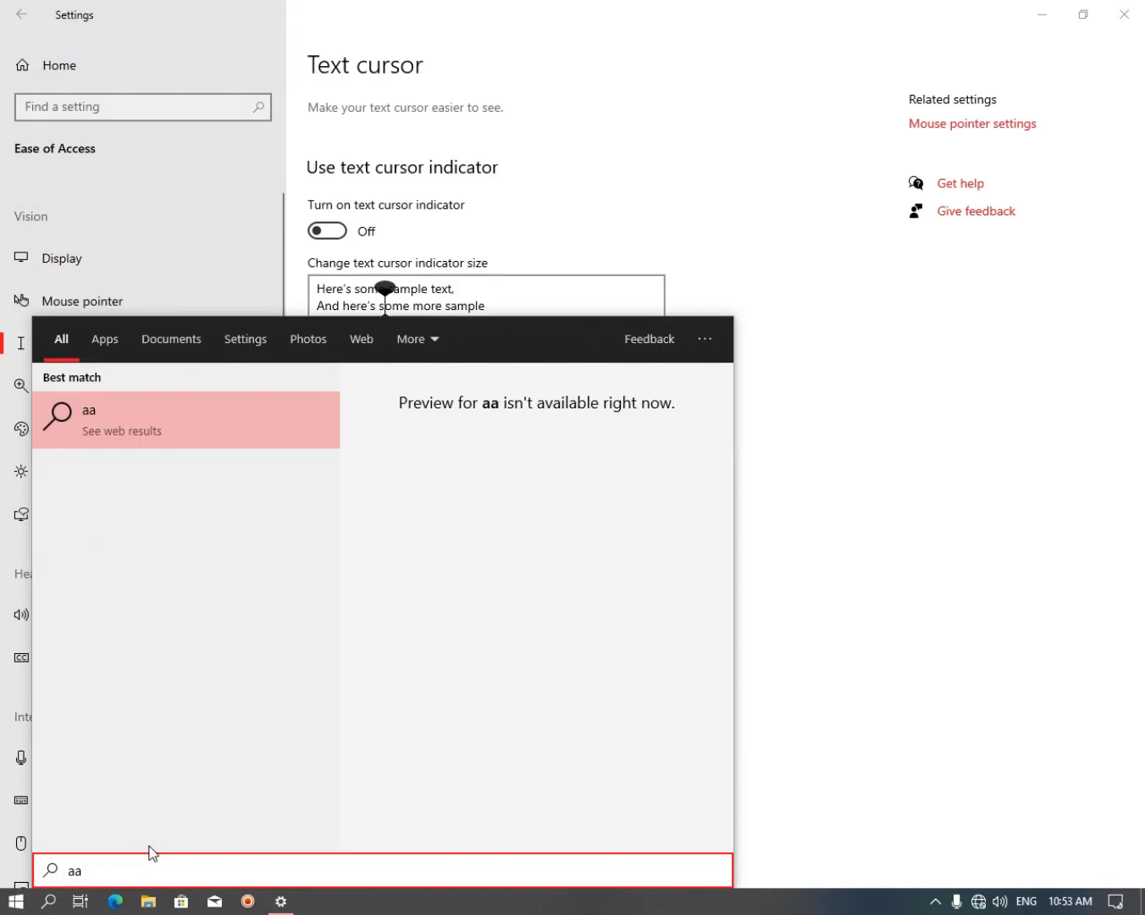
pyautogui.click(74, 870)
pyautogui.click(421, 294)
pyautogui.moveTo(477, 645); pyautogui.dragTo(347, 651)
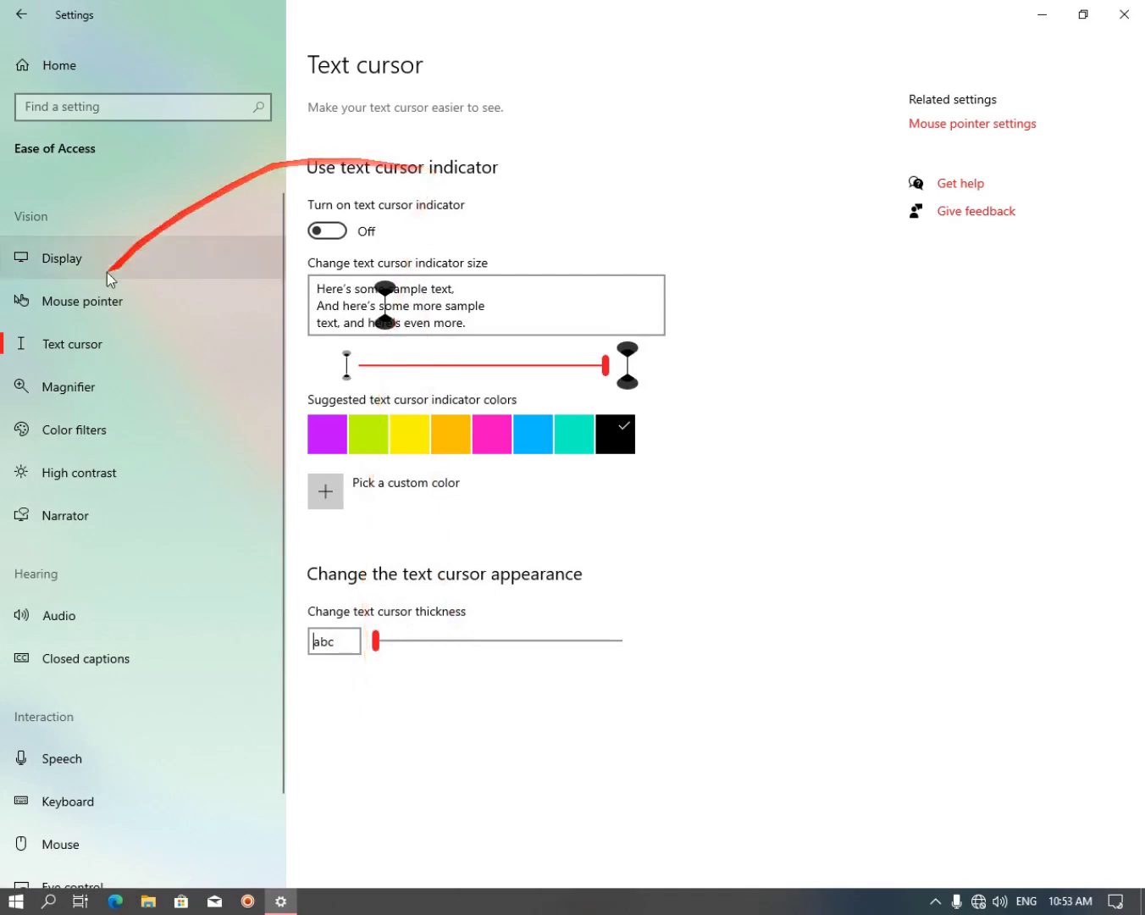
# Turn on Magnifier from its Ease of Access page and switch the zoom level to 100%, 200% and back to 100%
pyautogui.click(87, 390)
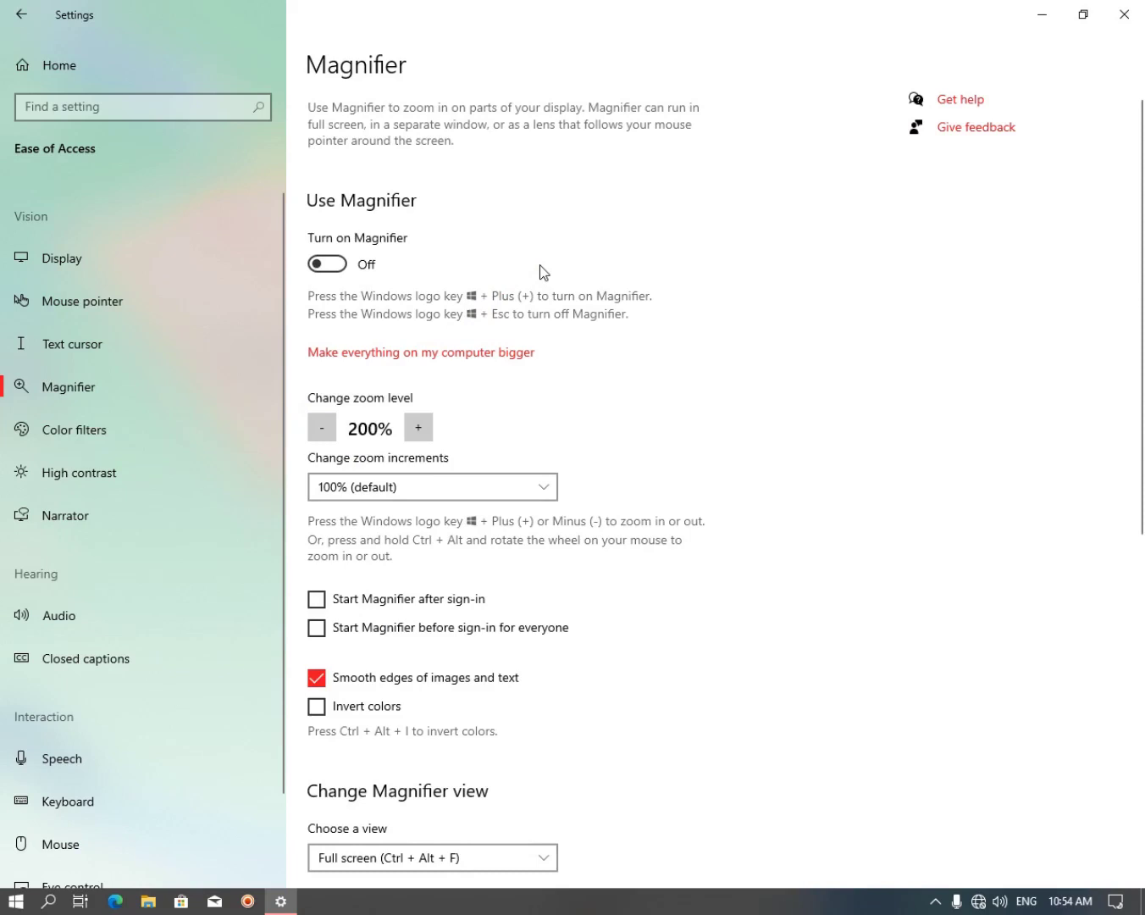
pyautogui.click(326, 264)
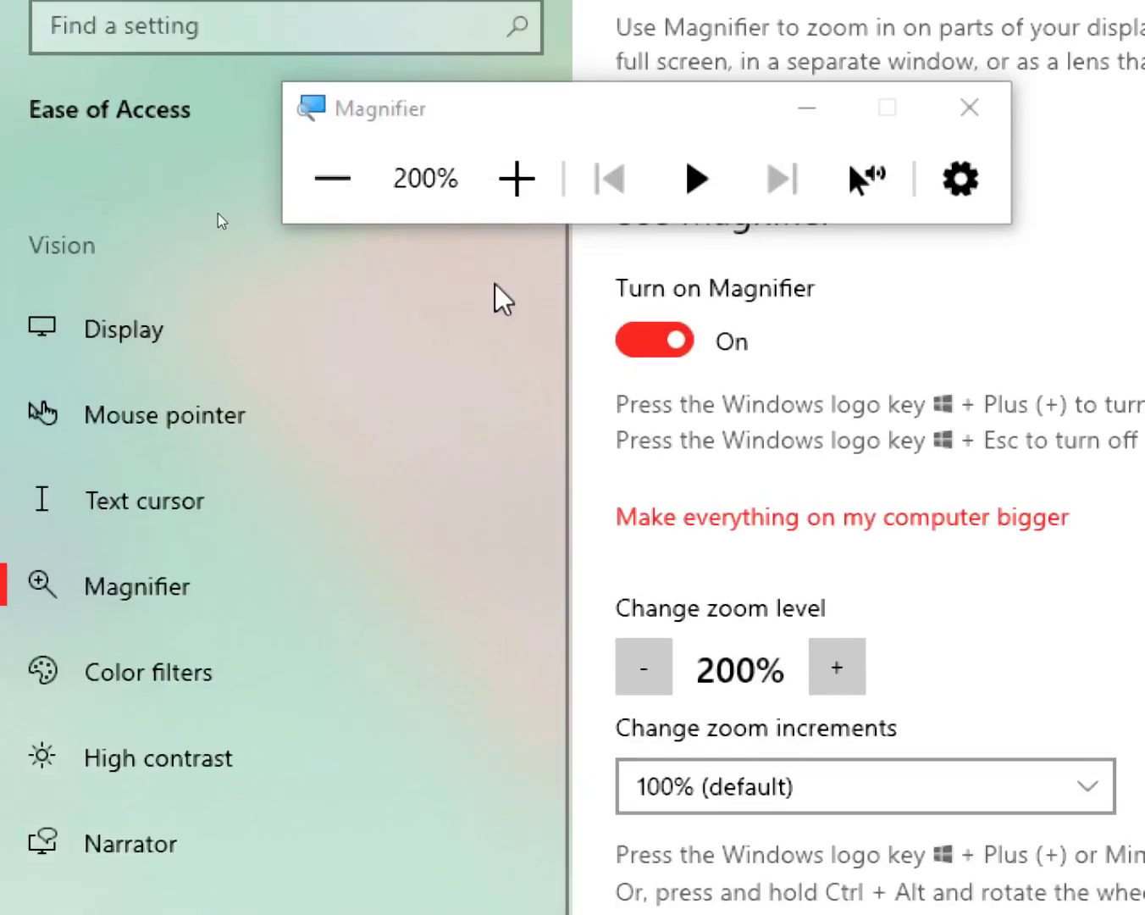
pyautogui.click(332, 179)
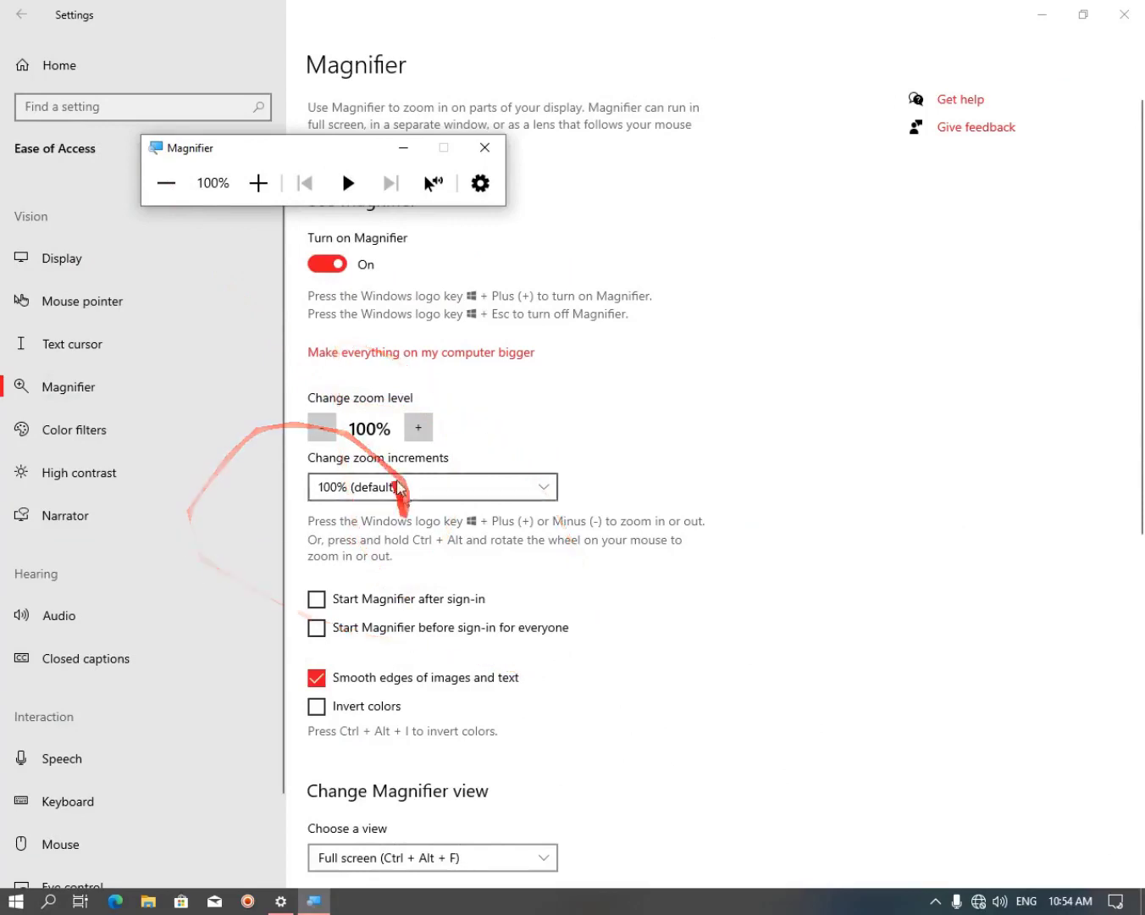
pyautogui.click(418, 428)
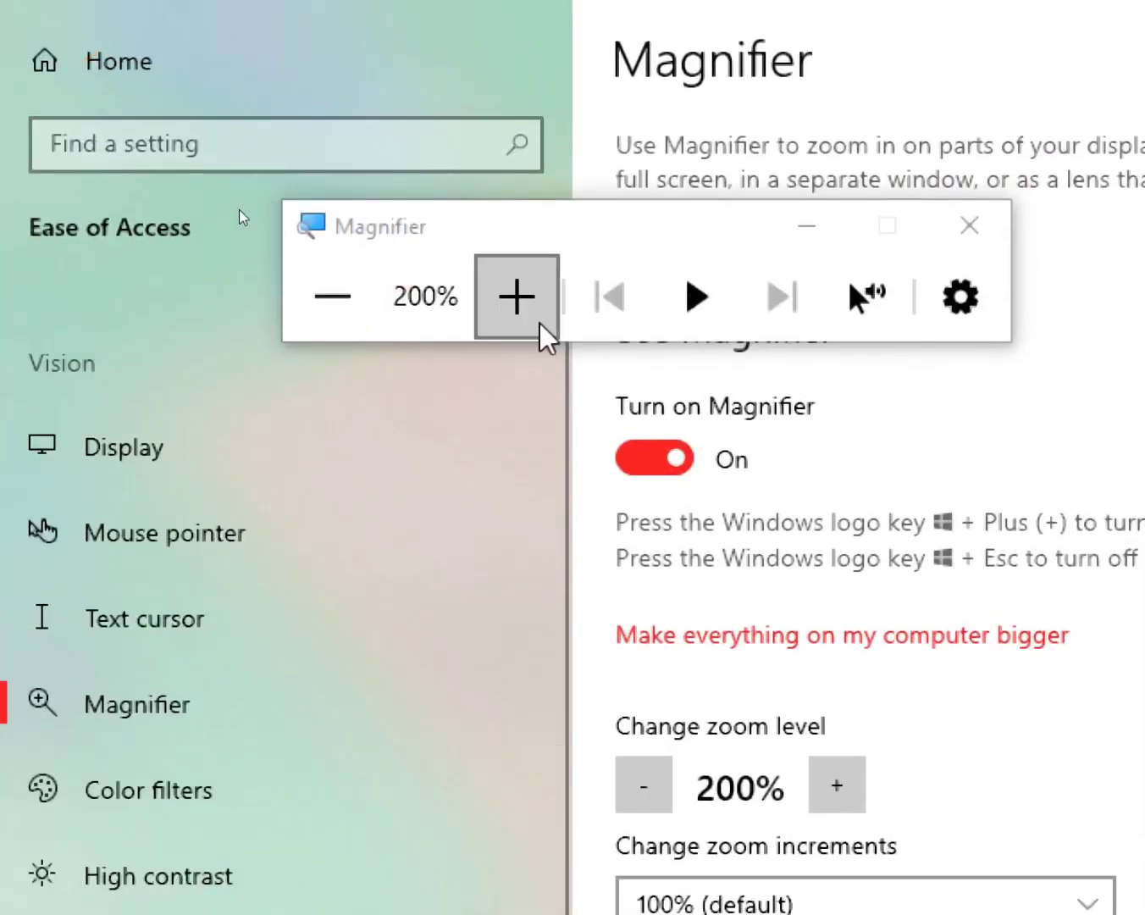
pyautogui.click(335, 293)
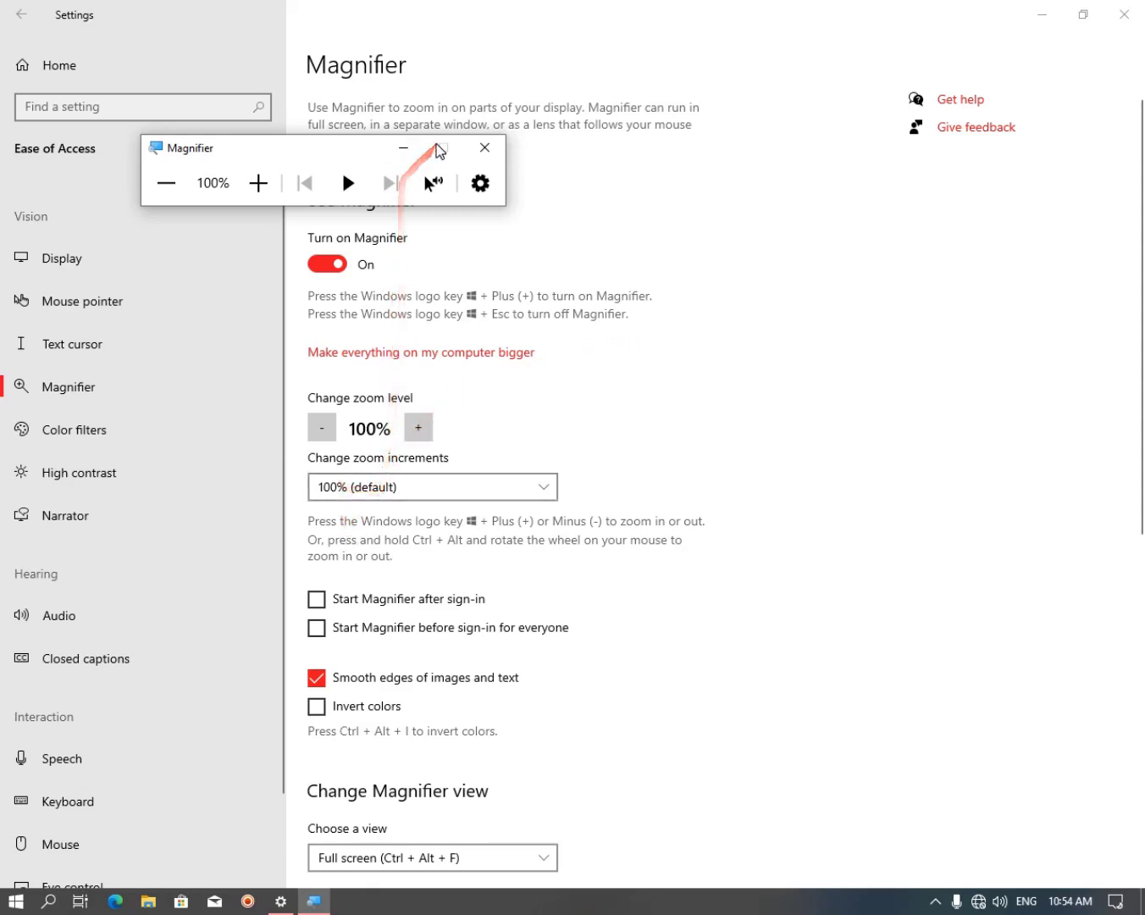
# Minimize the floating Magnifier window, restore it, and close it to turn Magnifier off
pyautogui.click(406, 149)
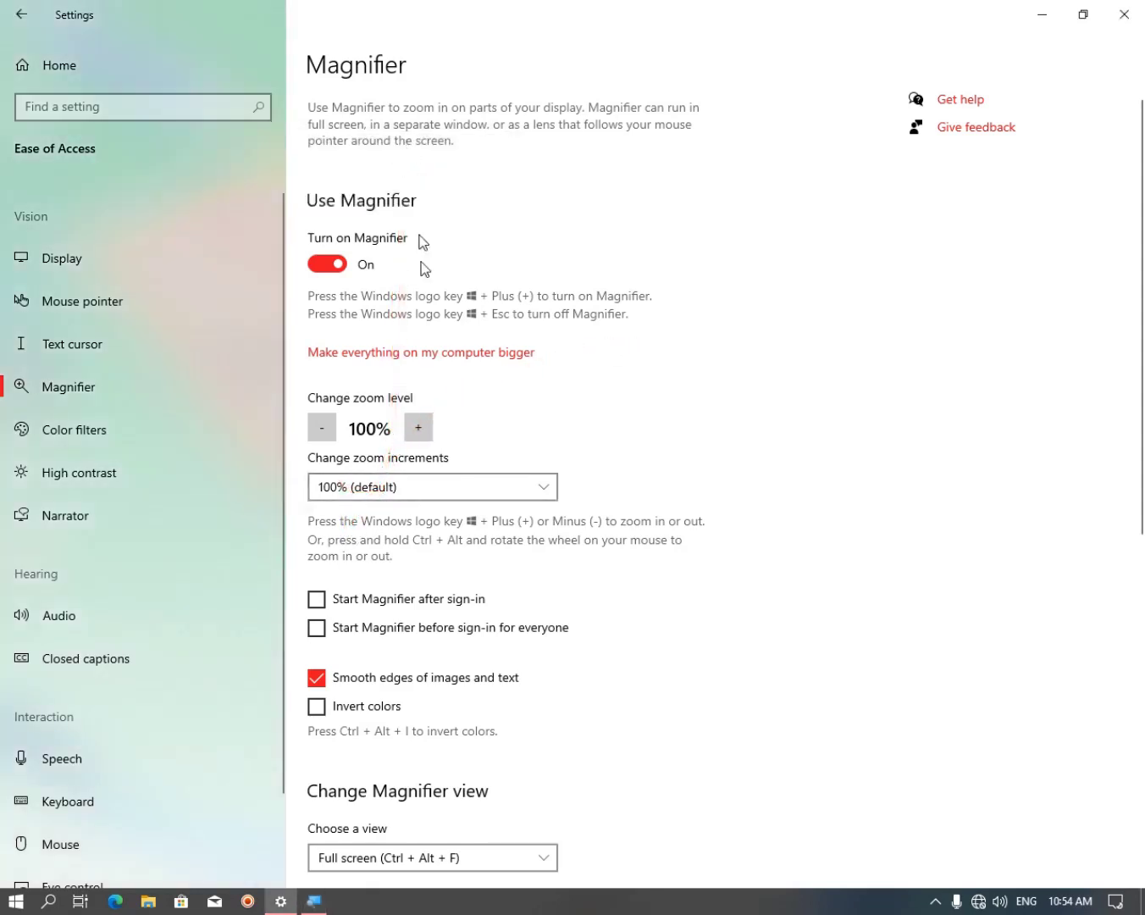
pyautogui.click(312, 900)
pyautogui.click(485, 148)
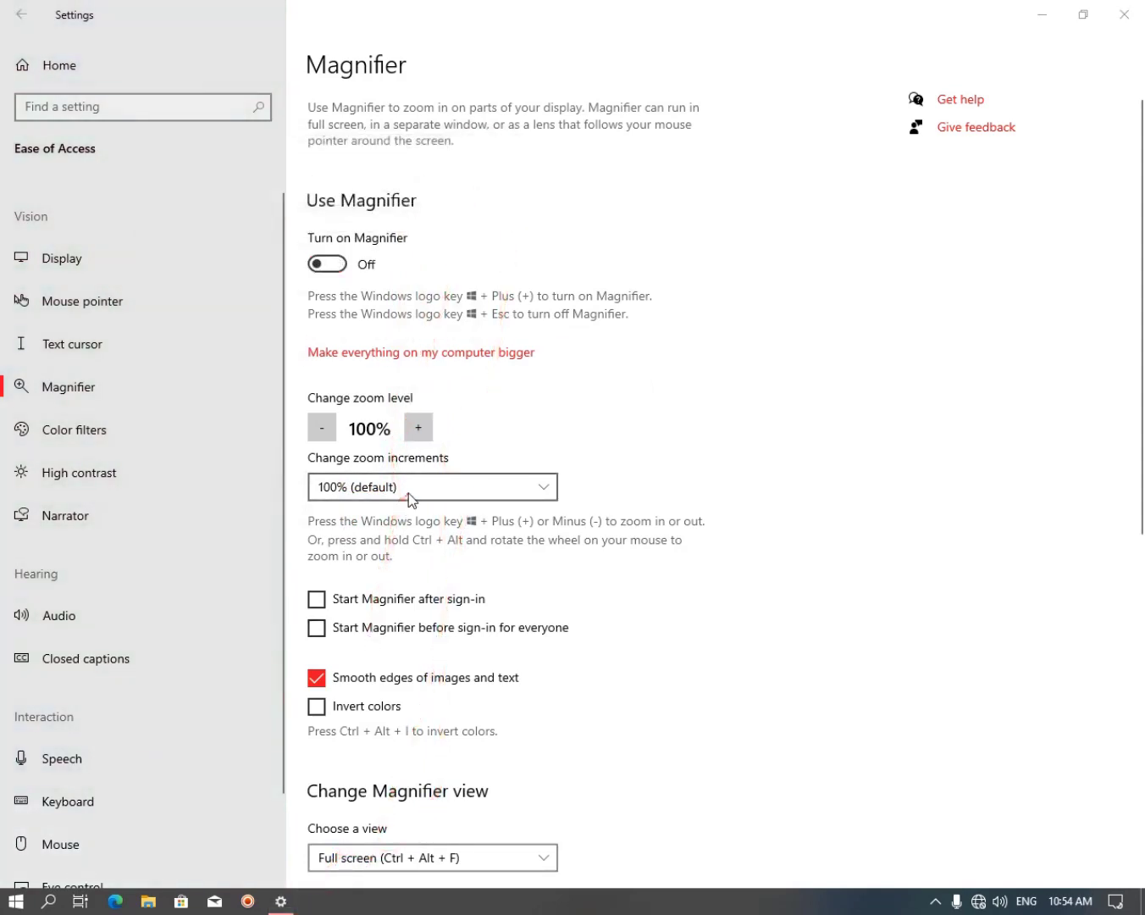
# Set the Magnifier zoom level to 200% and look through the remaining sign-in, view, follow and reading options
pyautogui.click(420, 427)
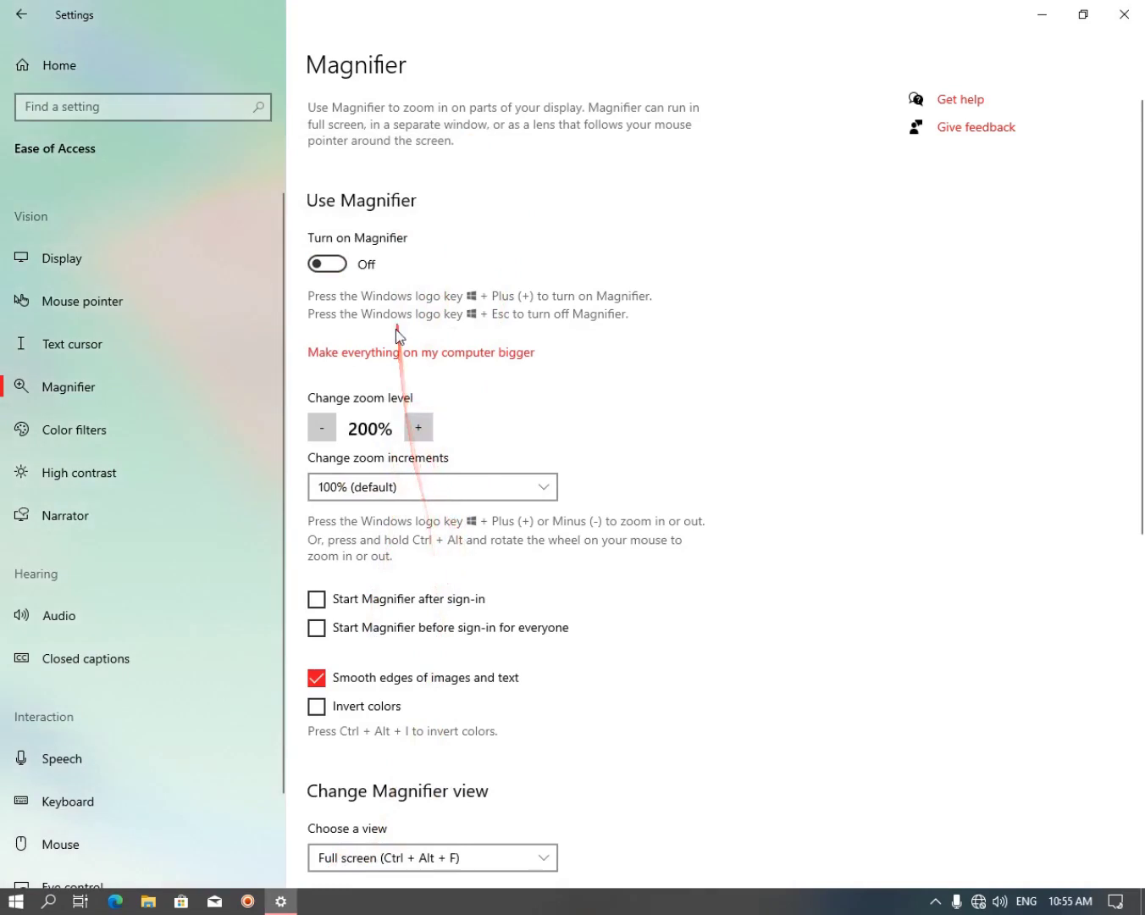
pyautogui.scroll(-2, 423, 500)
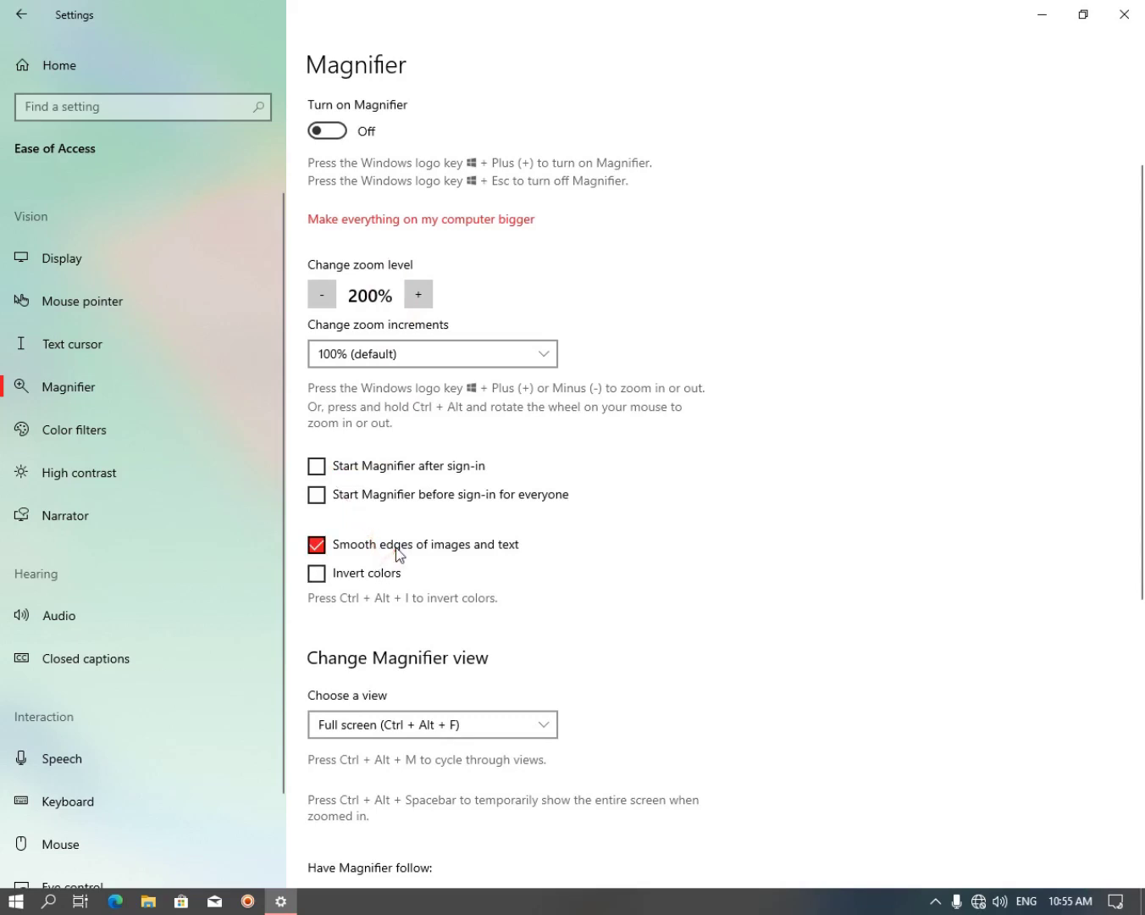
pyautogui.scroll(2, 395, 501)
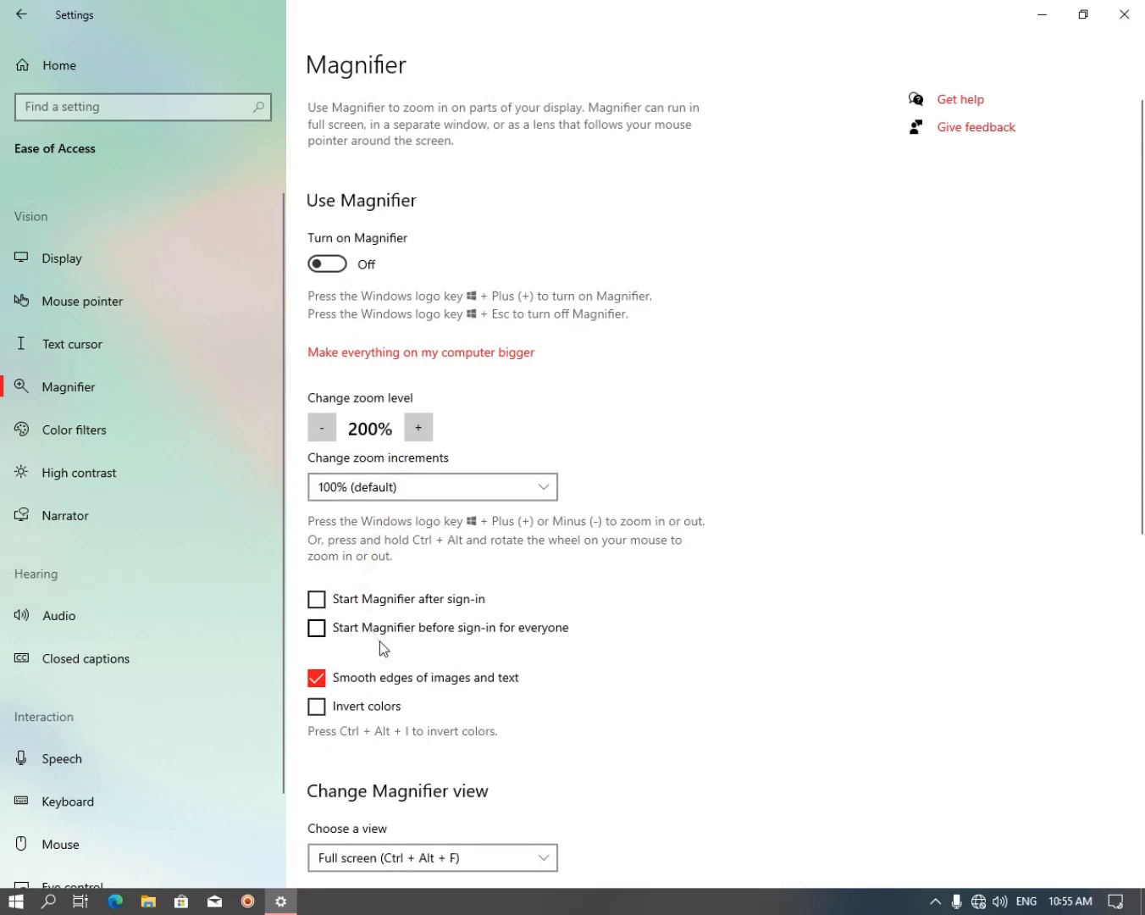
pyautogui.scroll(-6, 393, 636)
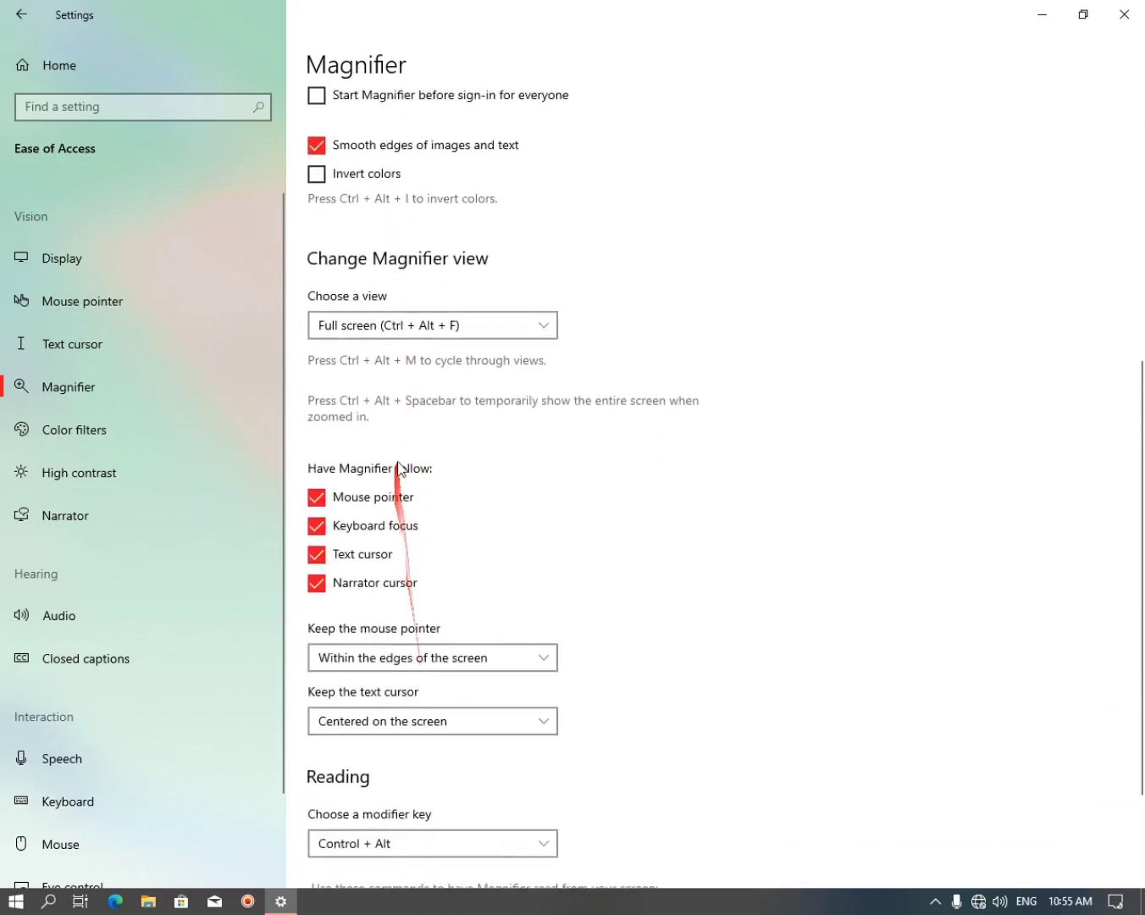
pyautogui.scroll(-2, 432, 687)
pyautogui.scroll(9, 429, 687)
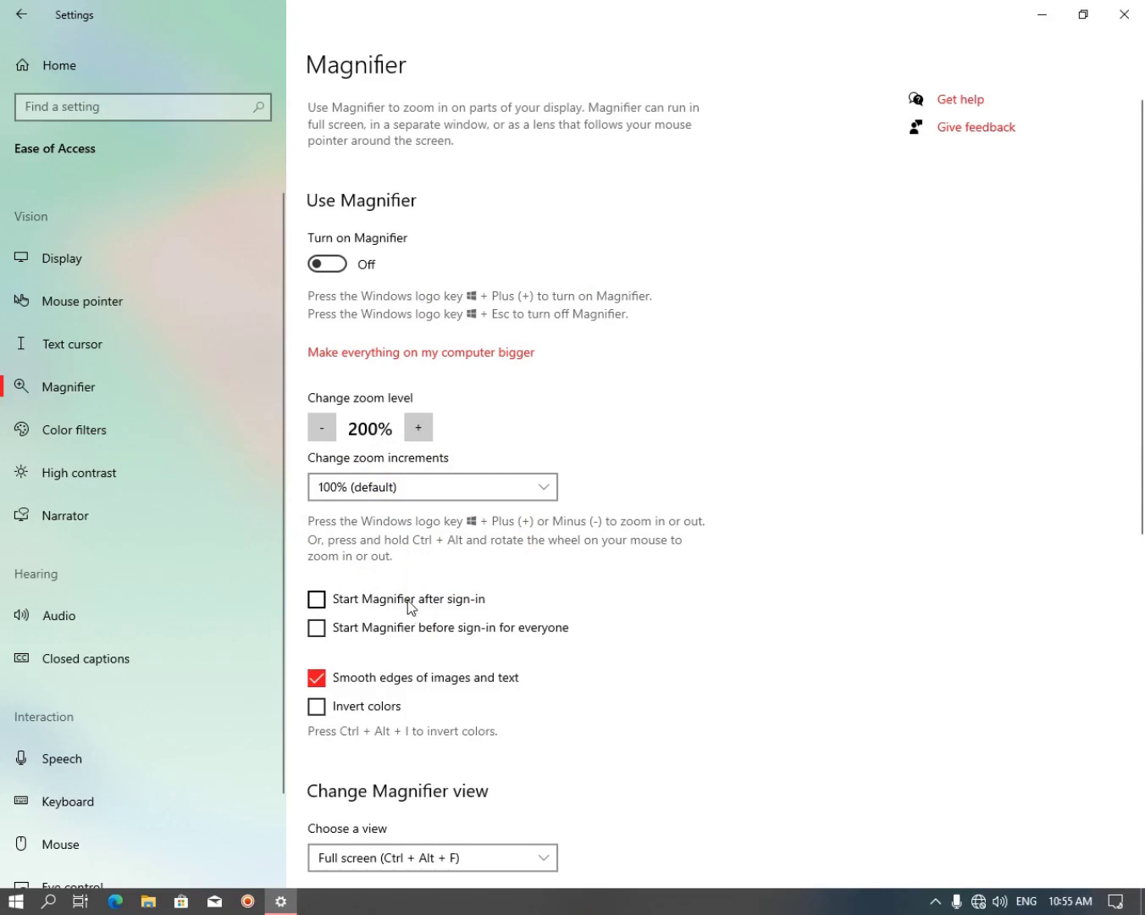
pyautogui.moveTo(371, 506); pyautogui.dragTo(325, 295)
# Open the Color filters page, look over its options, and turn on color filters
pyautogui.click(113, 437)
pyautogui.scroll(-4, 501, 242)
pyautogui.scroll(4, 502, 233)
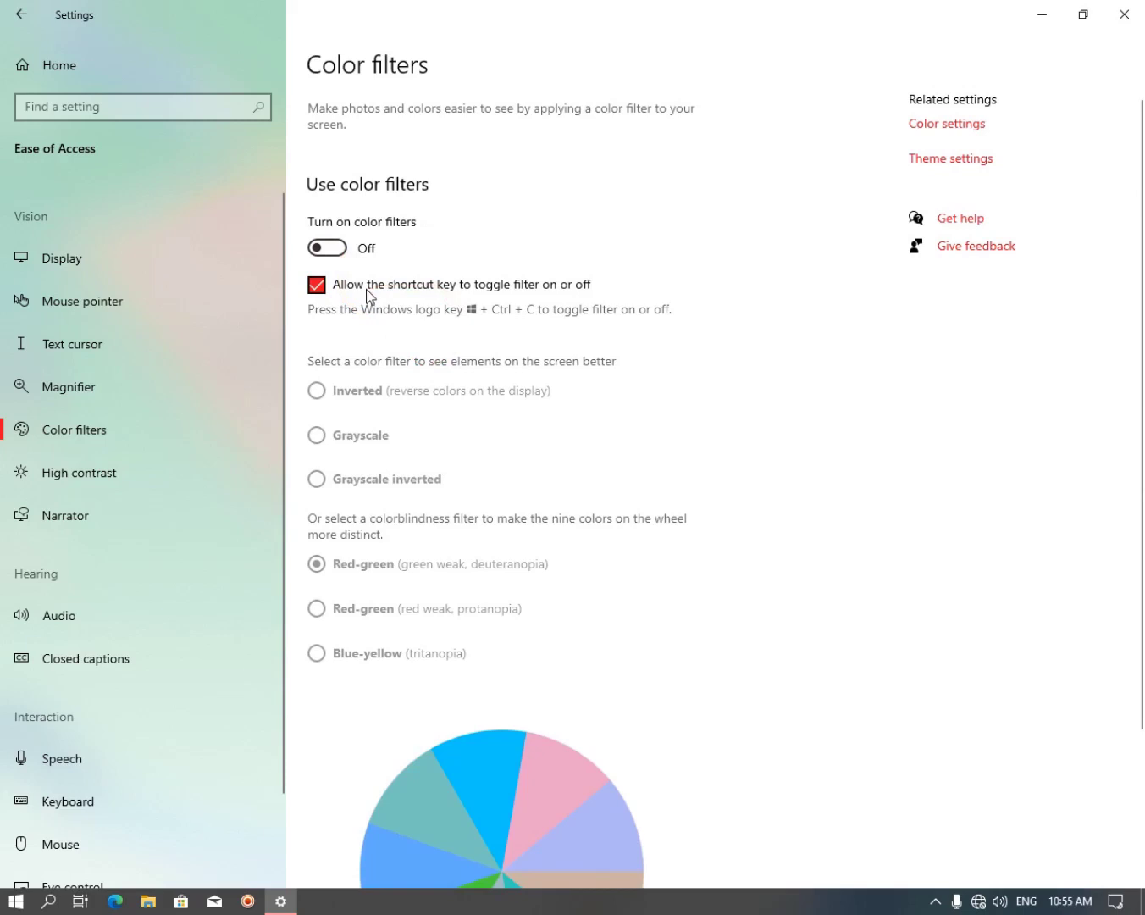
pyautogui.click(342, 248)
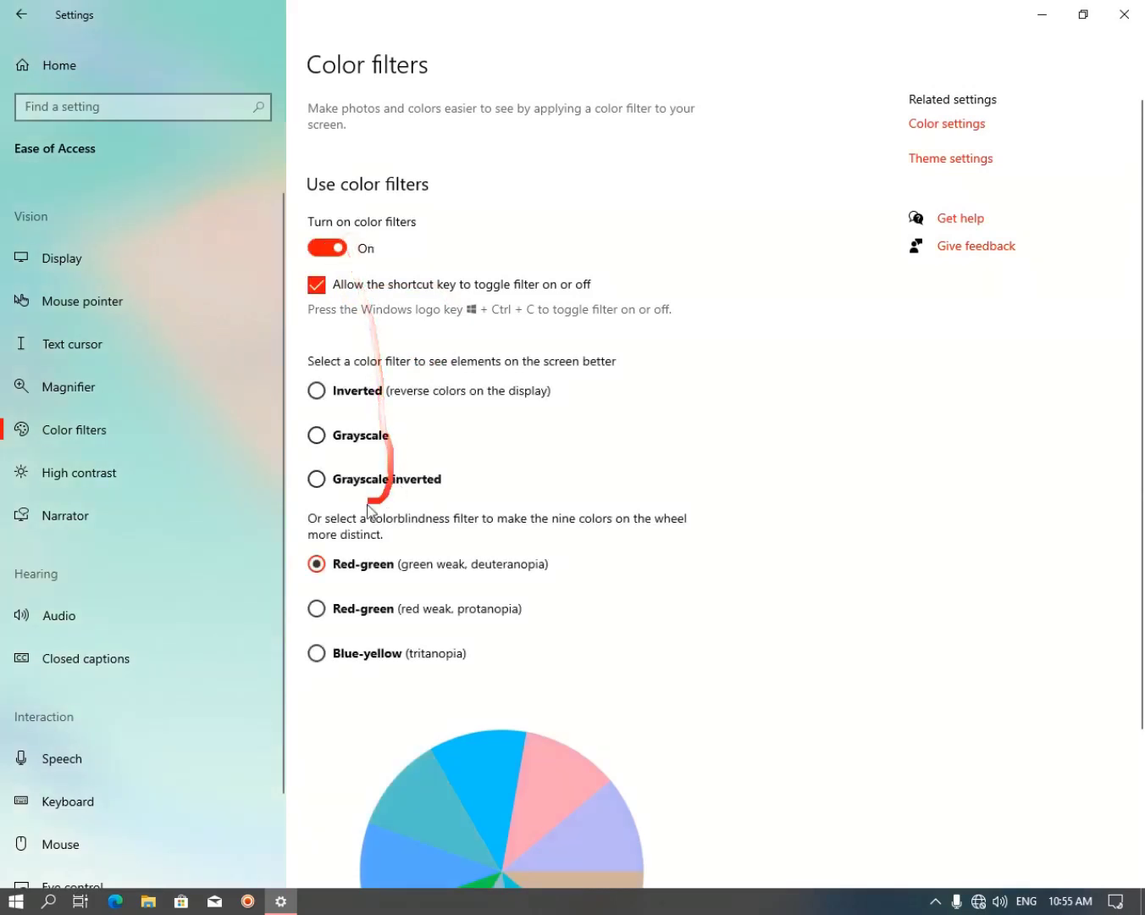
# Apply the Grayscale color filter and check its effect on the Start menu
pyautogui.click(325, 438)
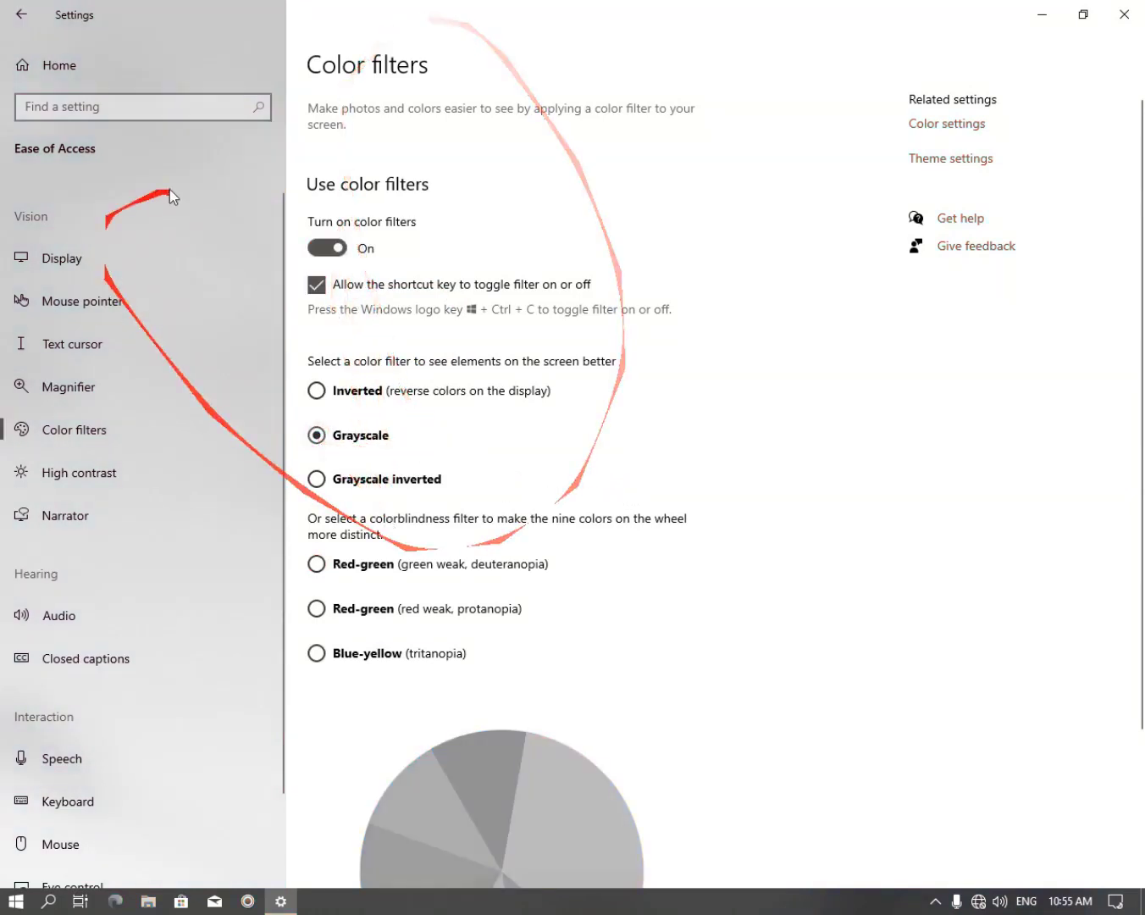
pyautogui.click(16, 900)
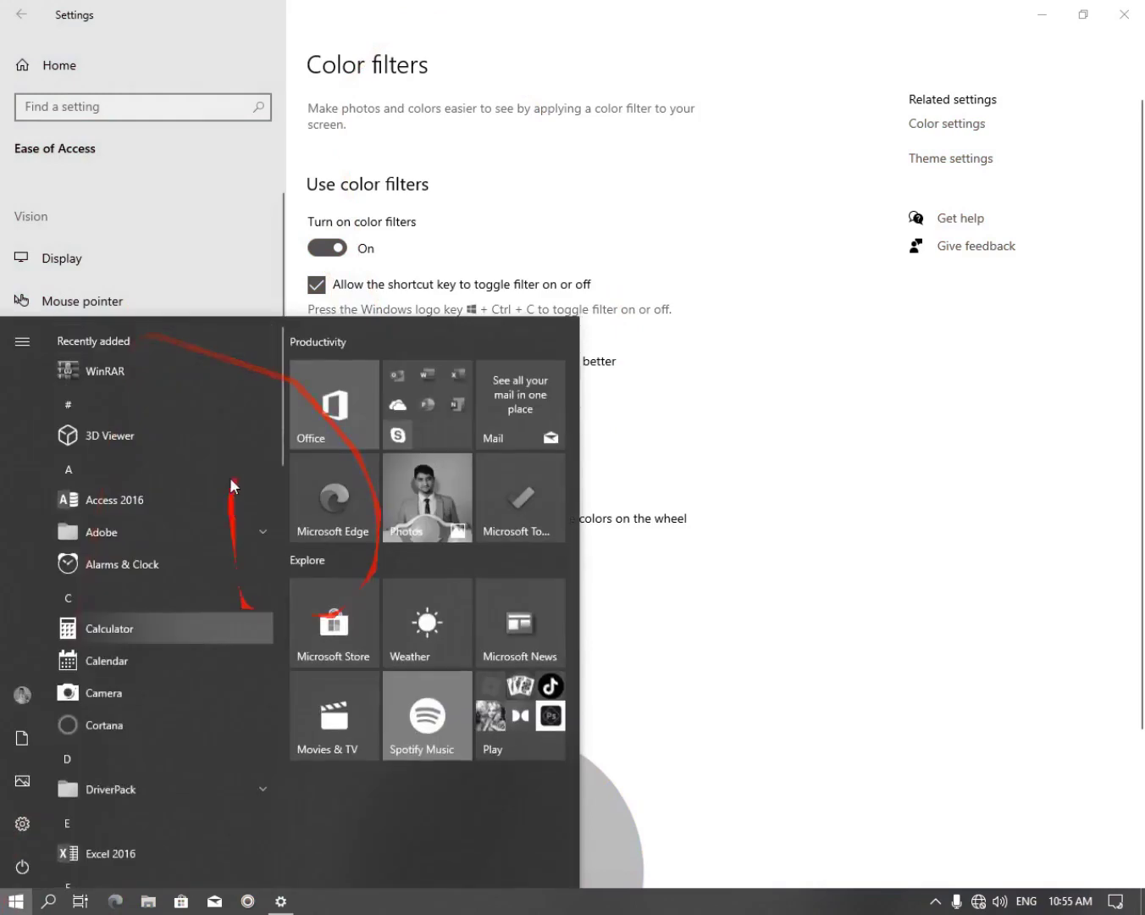
pyautogui.click(717, 410)
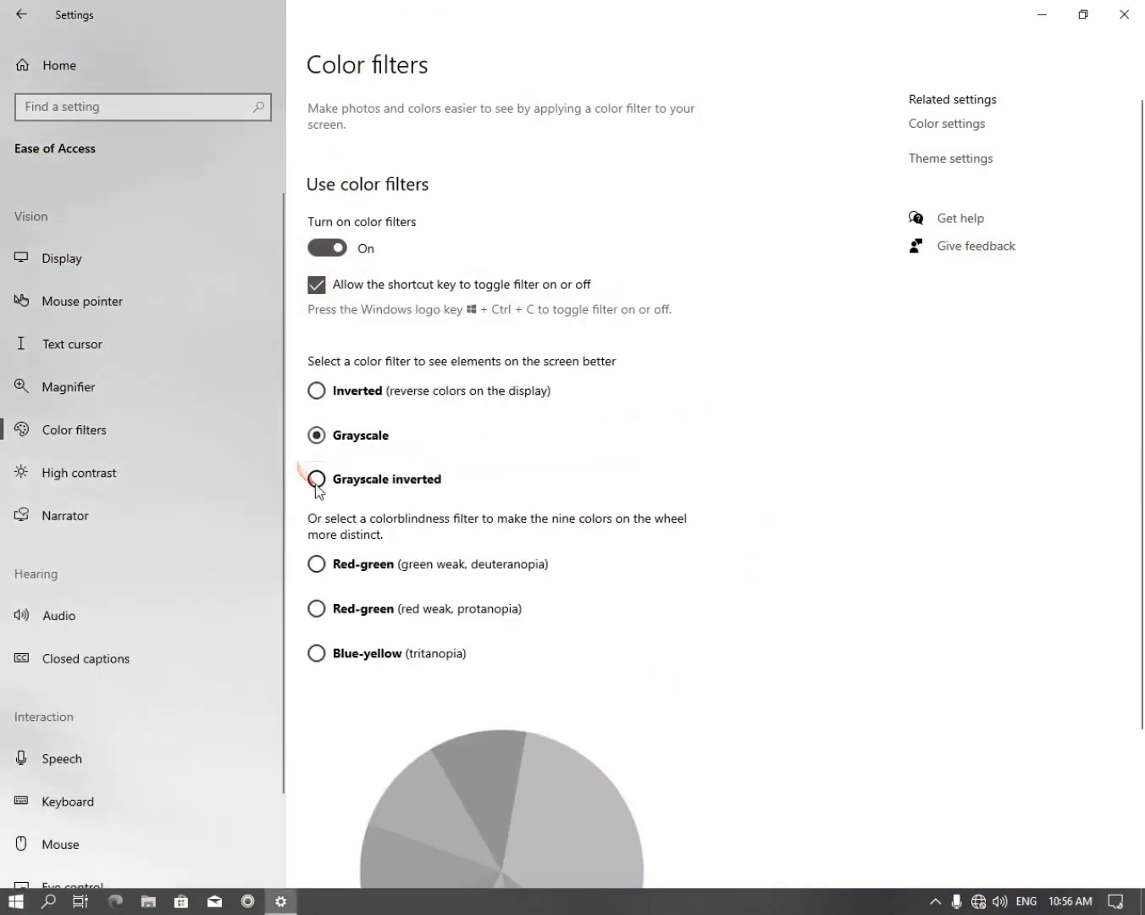
# Try the Grayscale inverted filter, return to Grayscale, and apply the Inverted filter to view its colors on the page
pyautogui.click(318, 479)
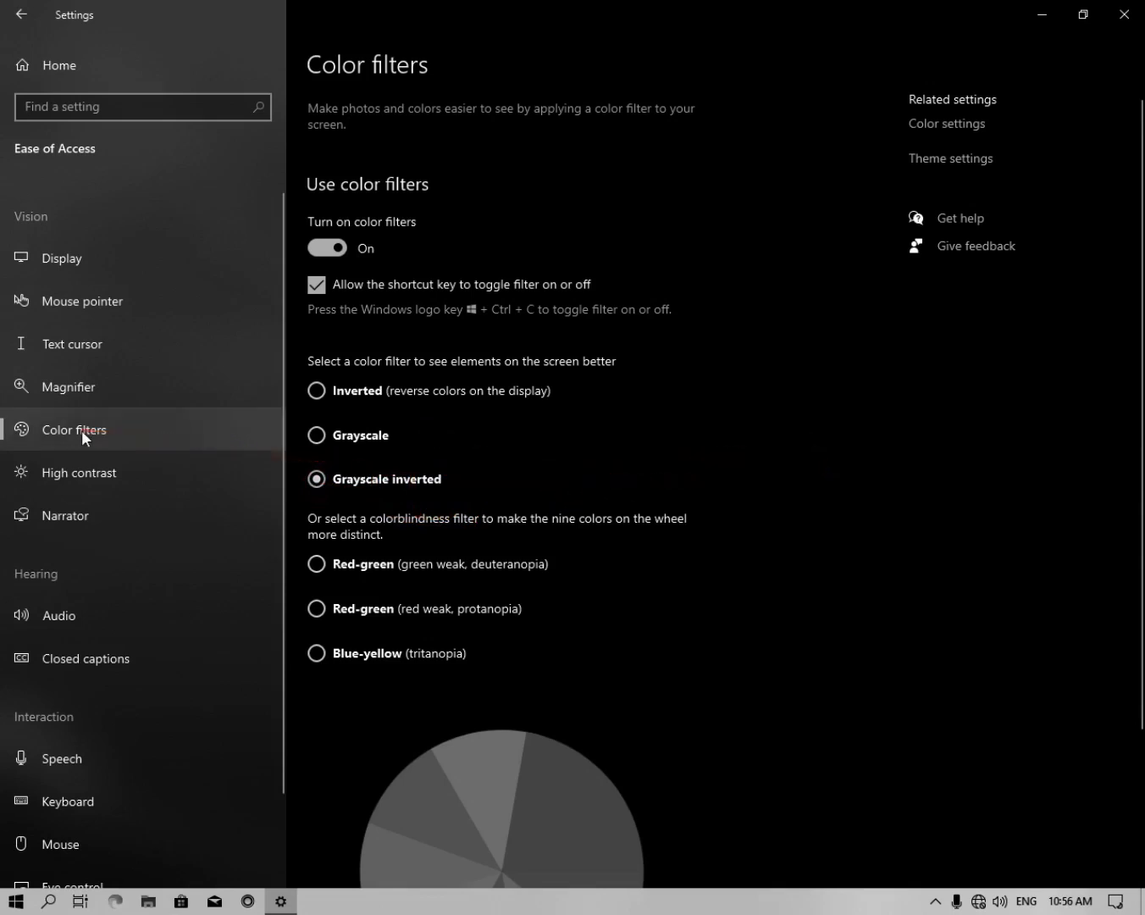
pyautogui.click(333, 438)
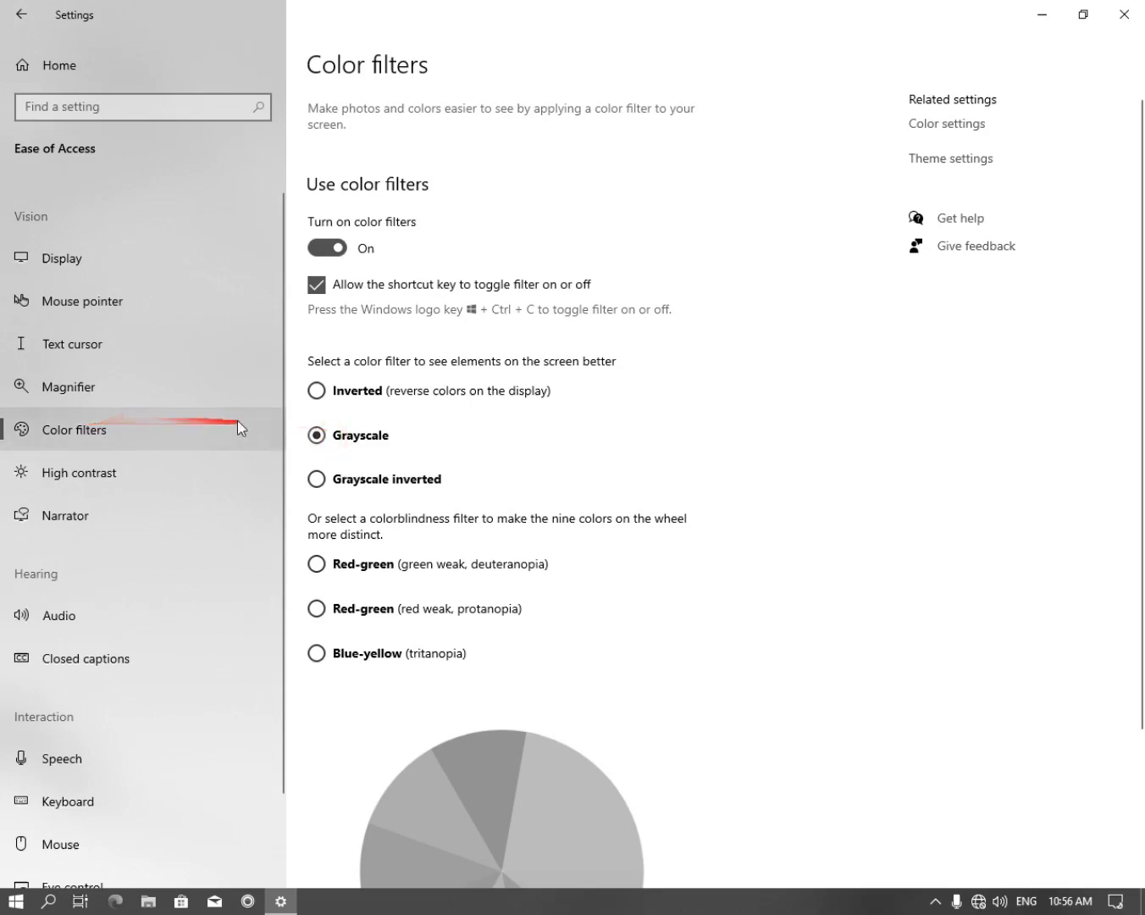
pyautogui.click(329, 390)
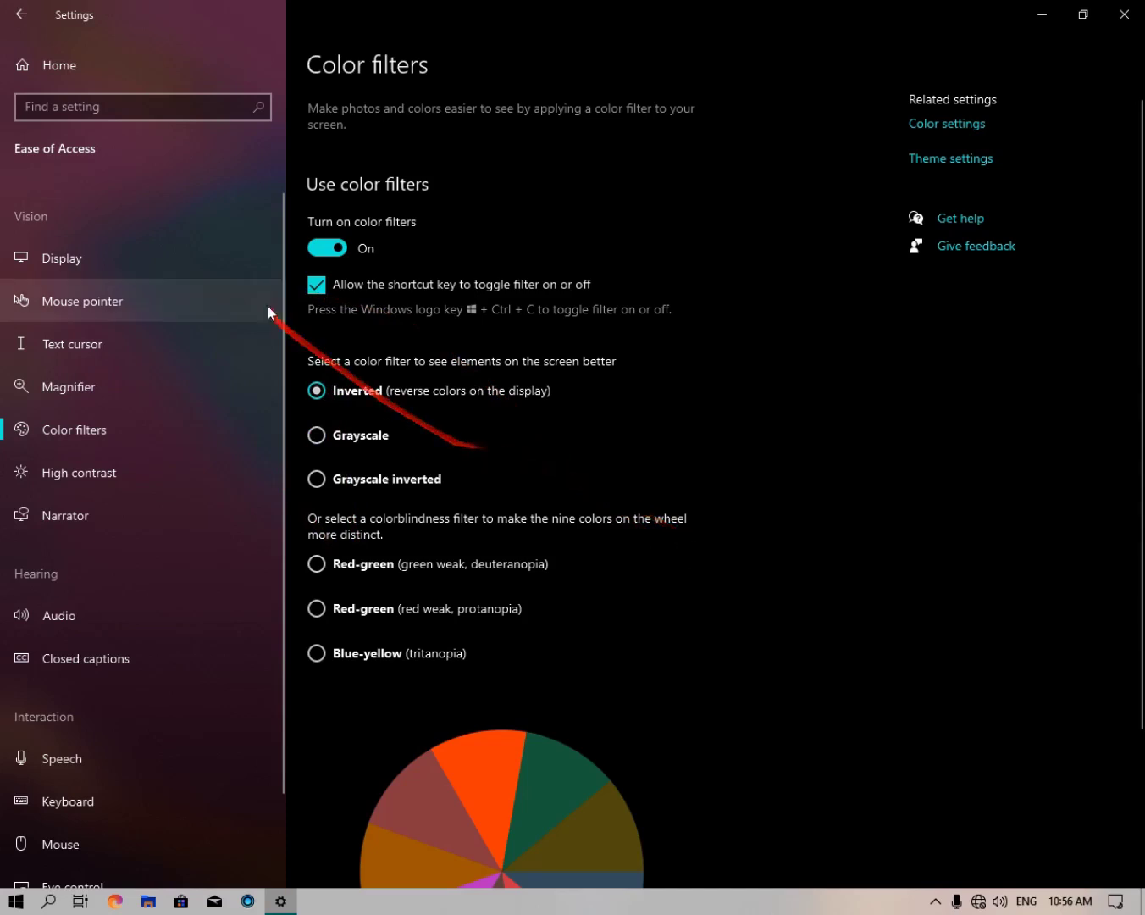
pyautogui.scroll(-2, 465, 422)
pyautogui.scroll(2, 460, 417)
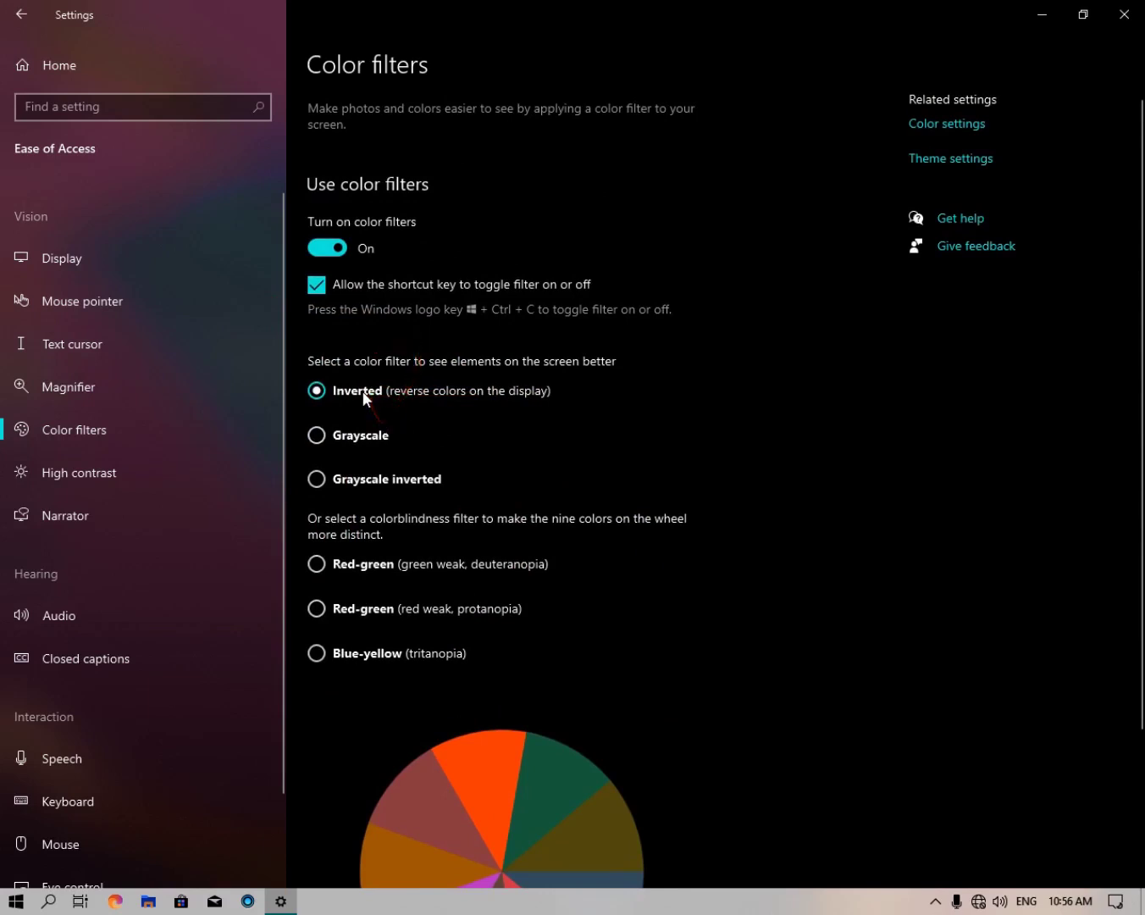
pyautogui.scroll(-2, 362, 390)
pyautogui.scroll(2, 365, 398)
# Try the deuteranopia, protanopia and Blue-yellow (tritanopia) filters in turn, and turn color filters off
pyautogui.click(362, 564)
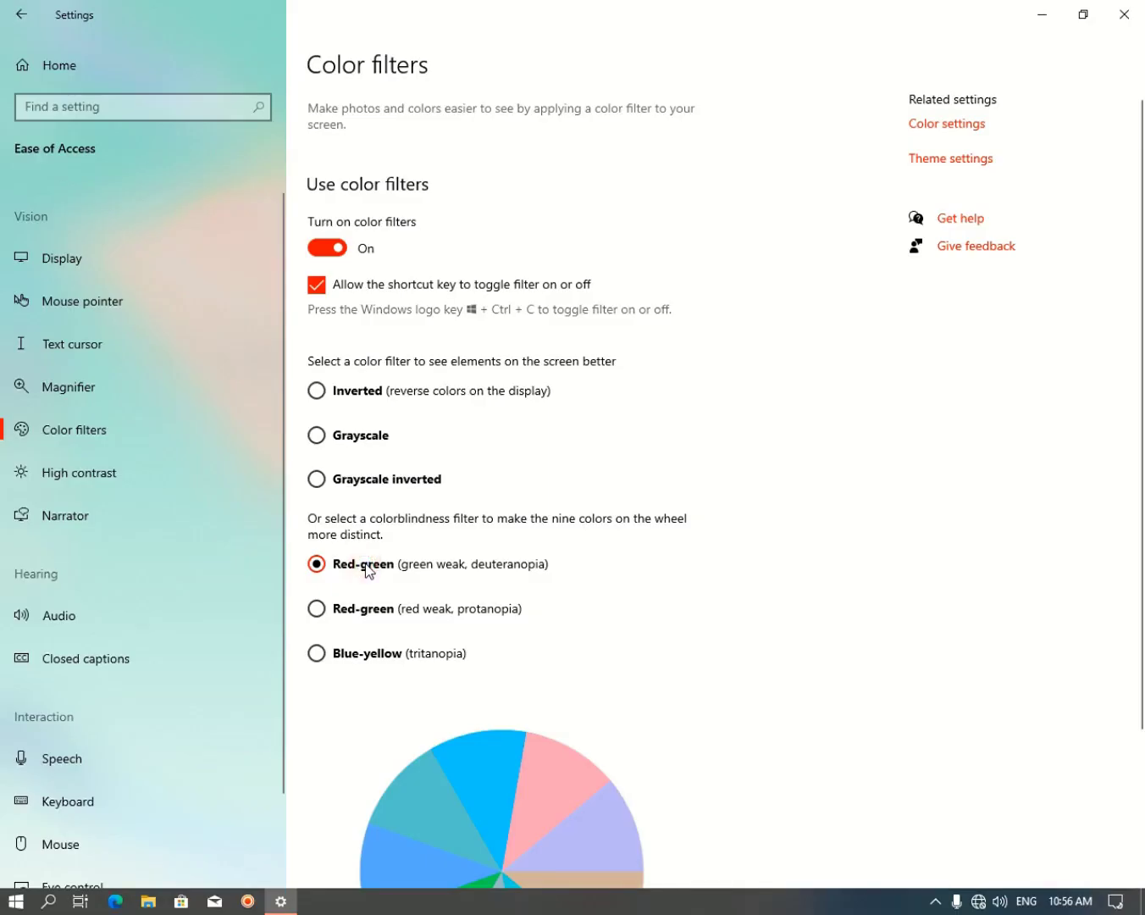
pyautogui.scroll(-2, 357, 583)
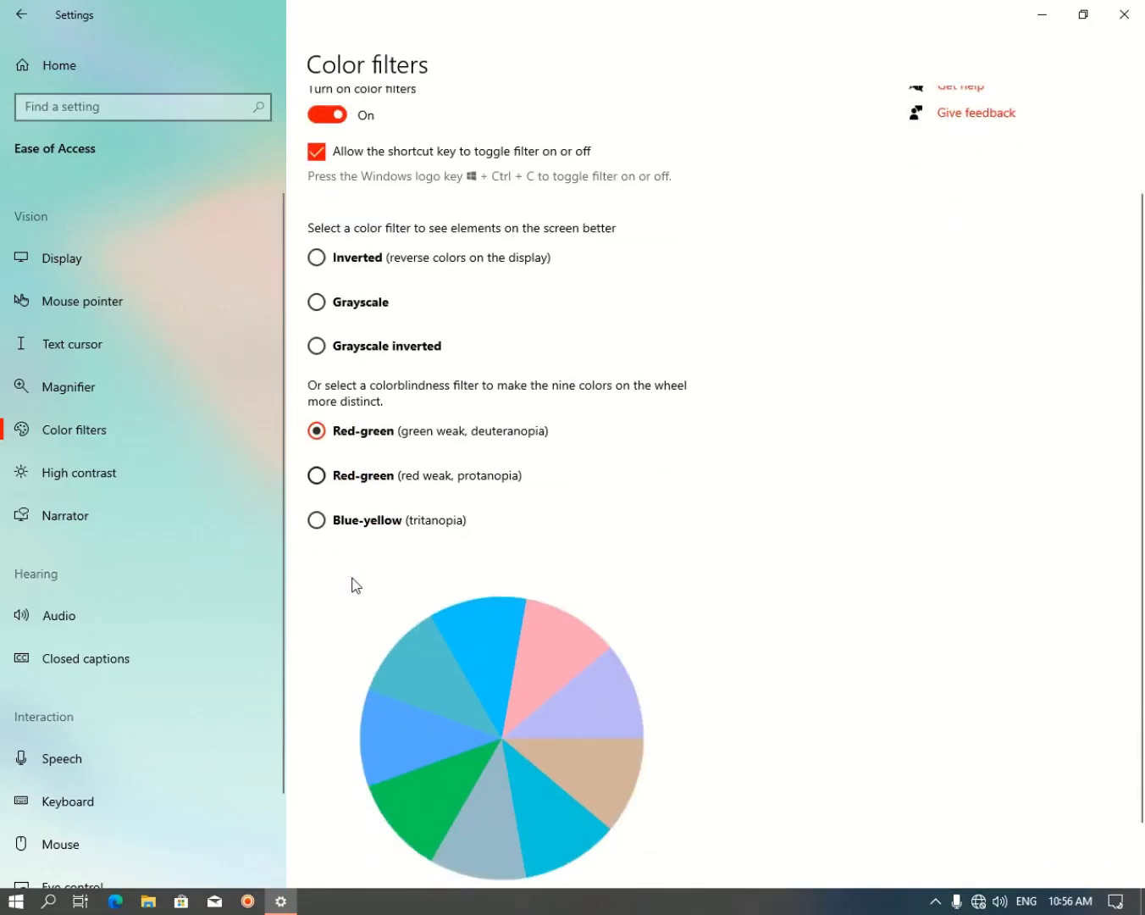
pyautogui.click(352, 476)
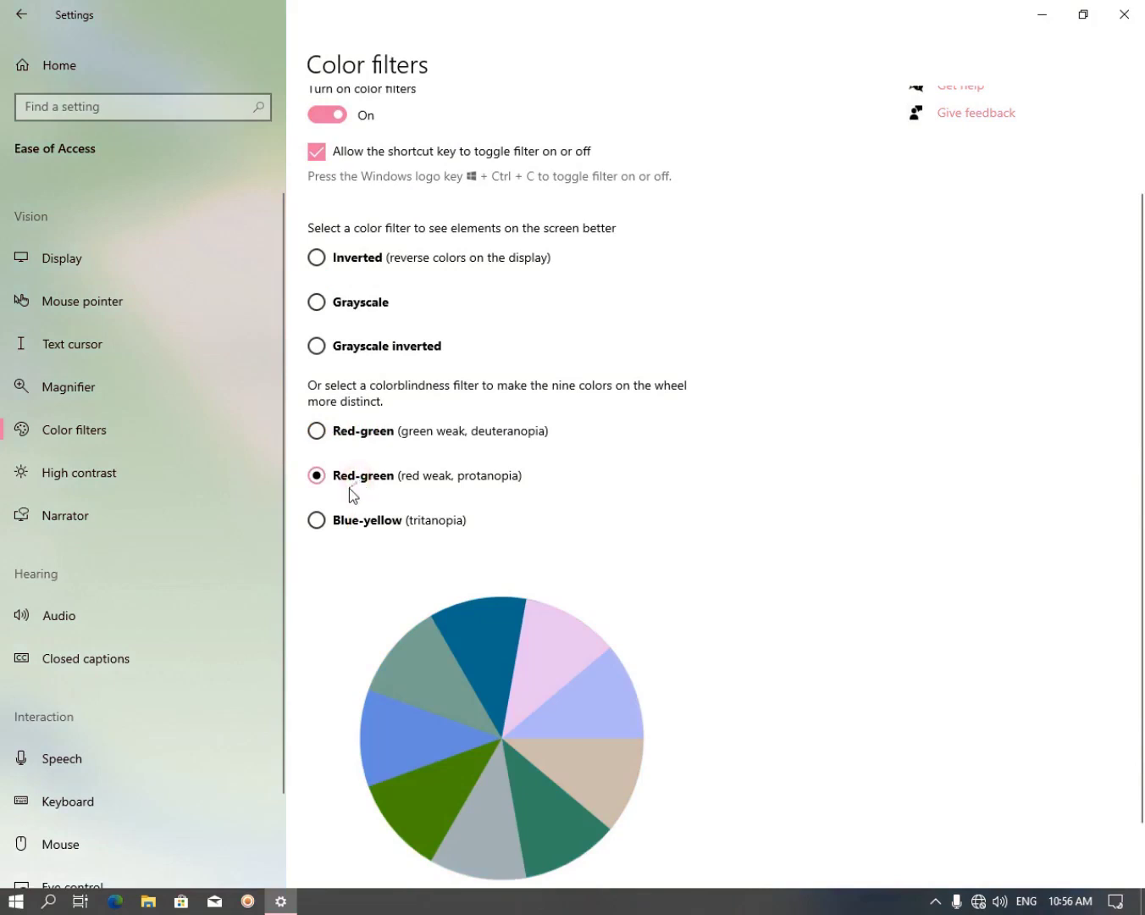
pyautogui.click(317, 519)
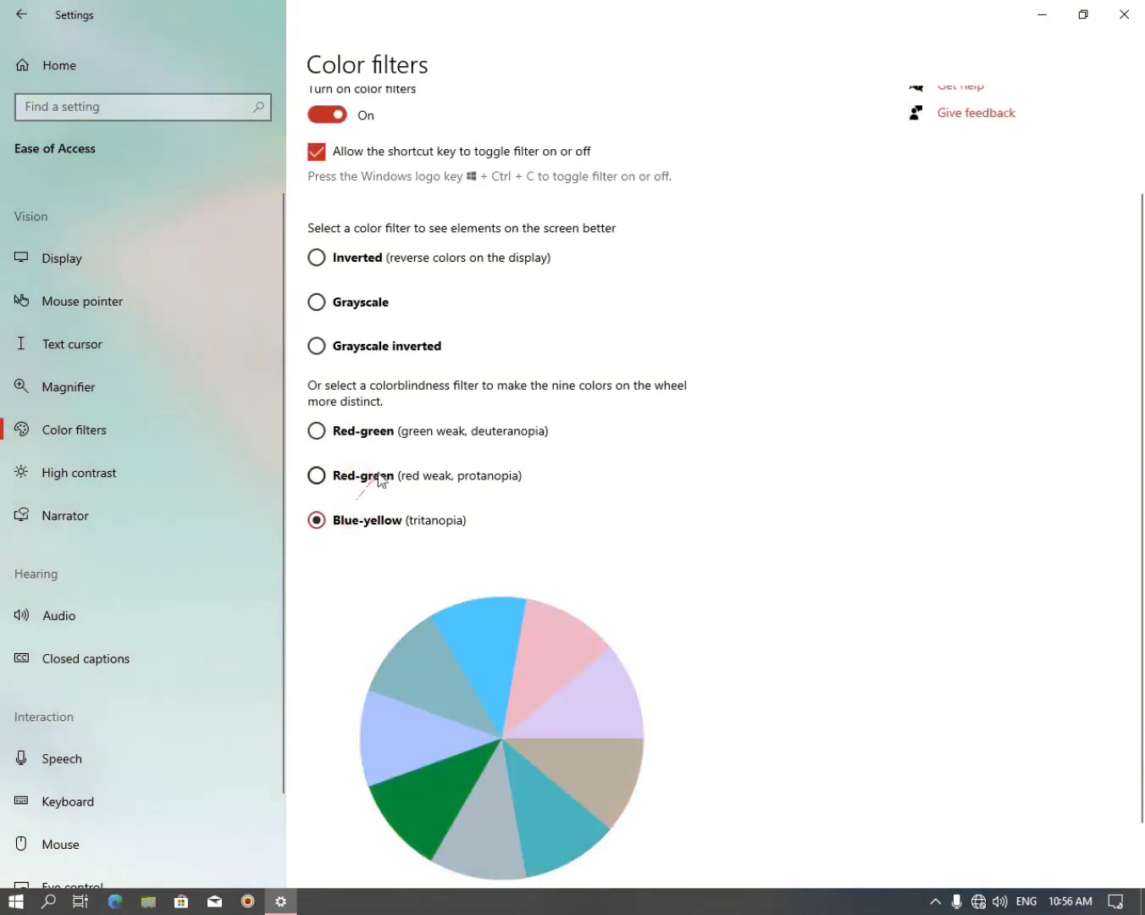
pyautogui.scroll(2, 381, 480)
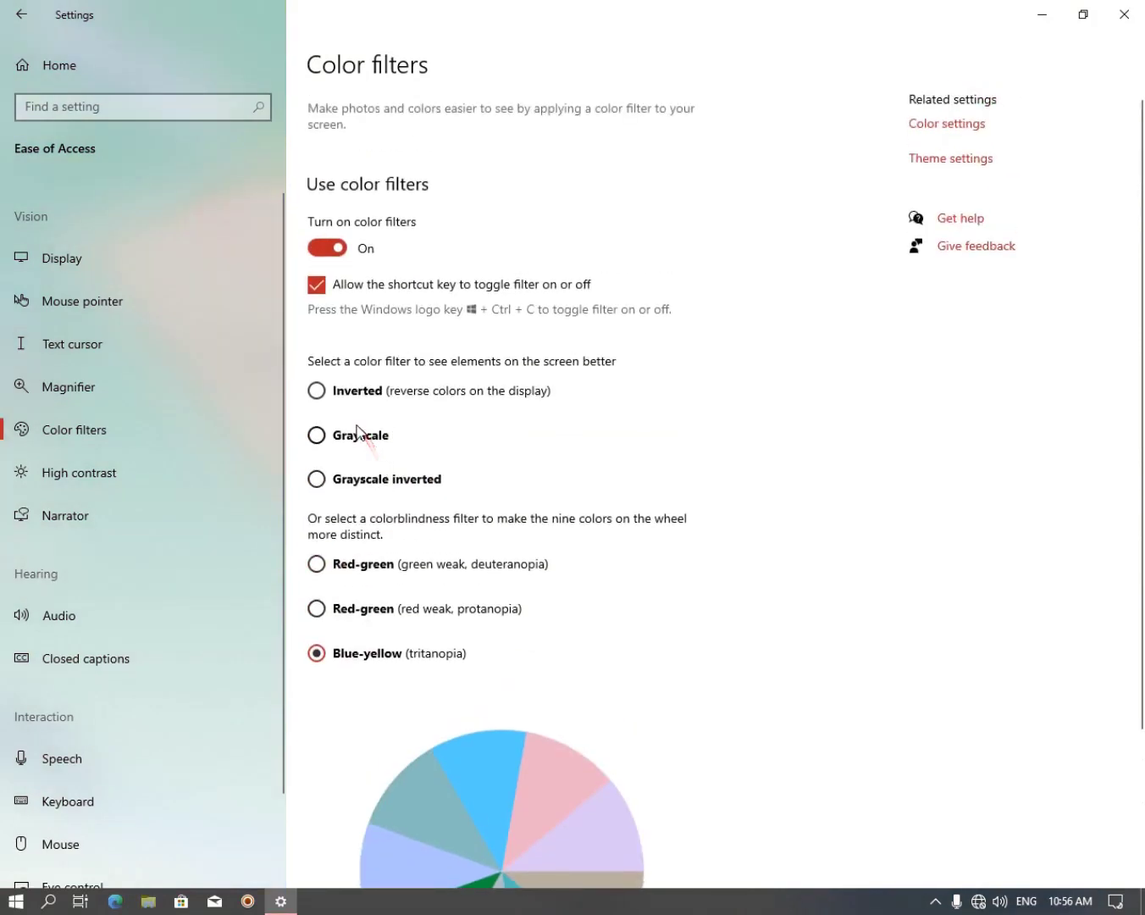
pyautogui.click(327, 247)
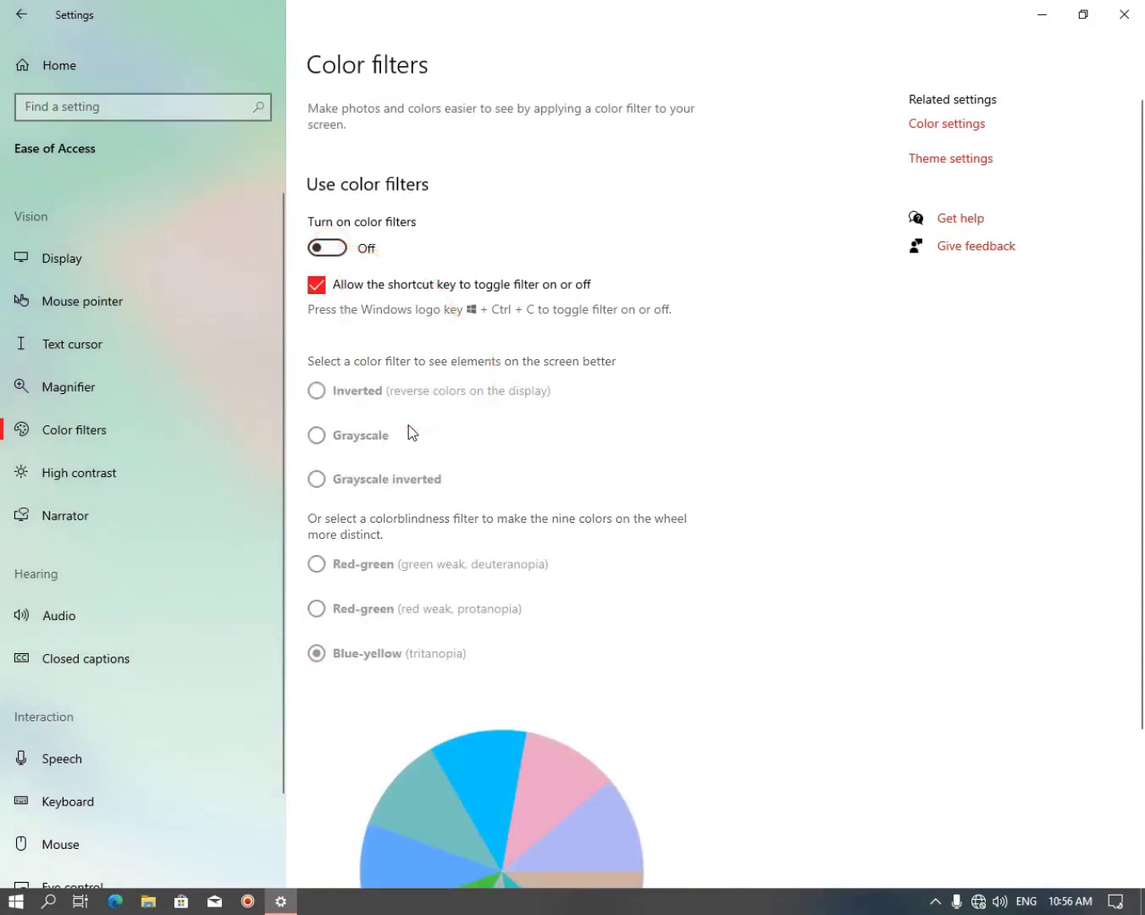
# Open the High contrast page, turn on high contrast, and check its effect on the Start menu
pyautogui.click(78, 475)
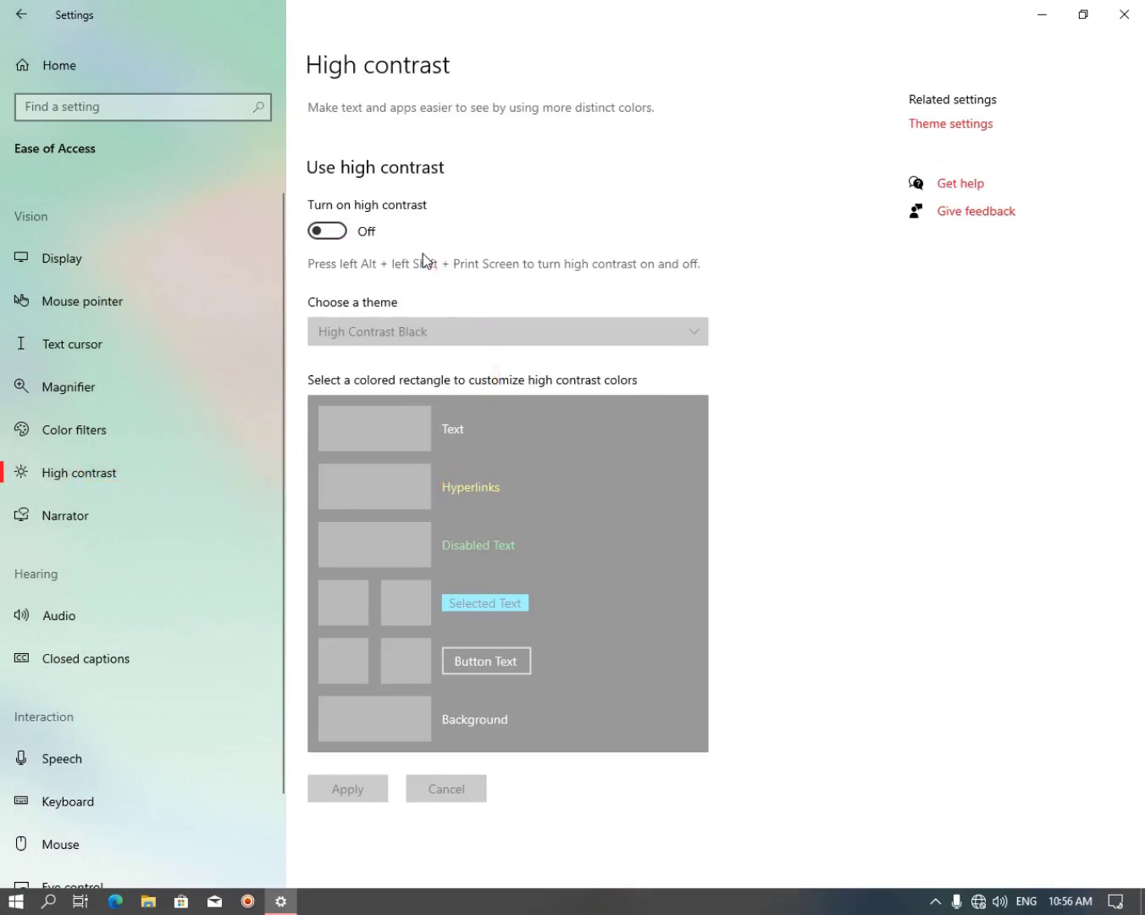
pyautogui.click(326, 232)
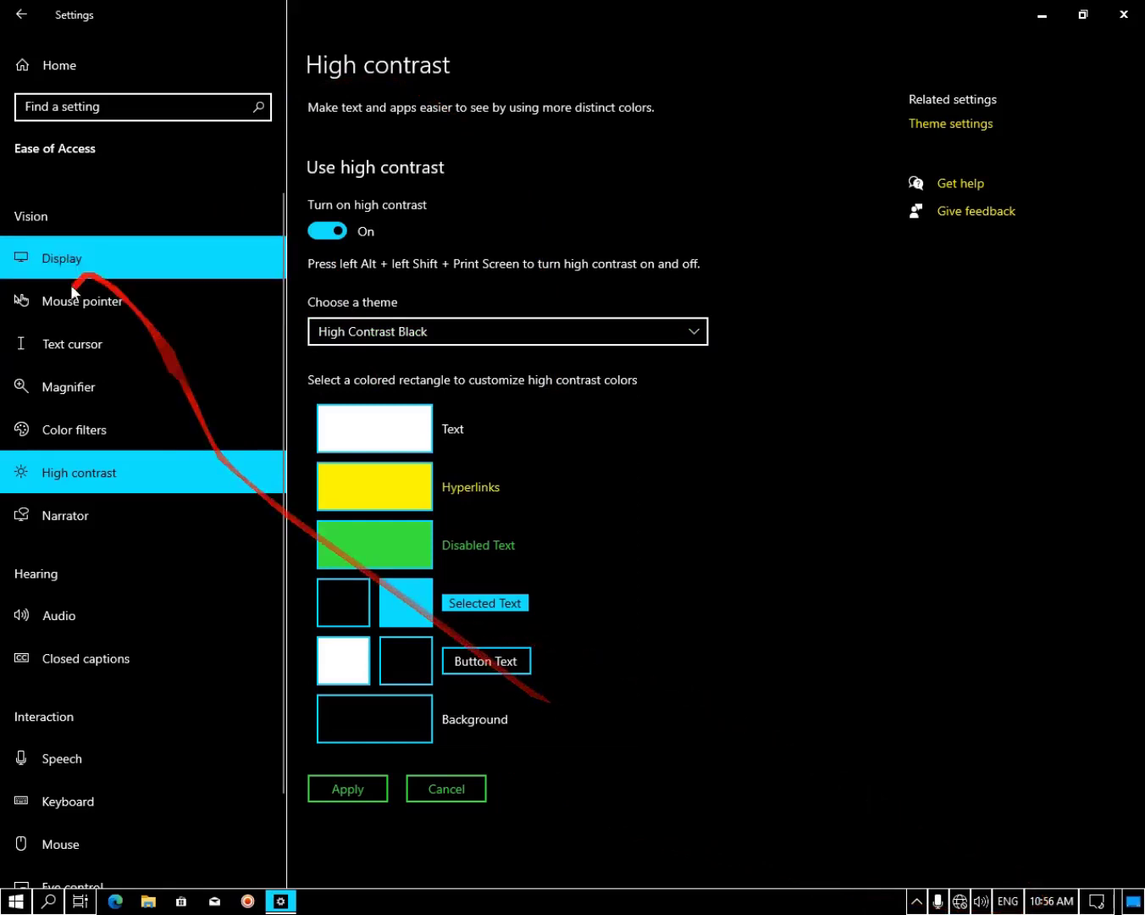
pyautogui.click(16, 900)
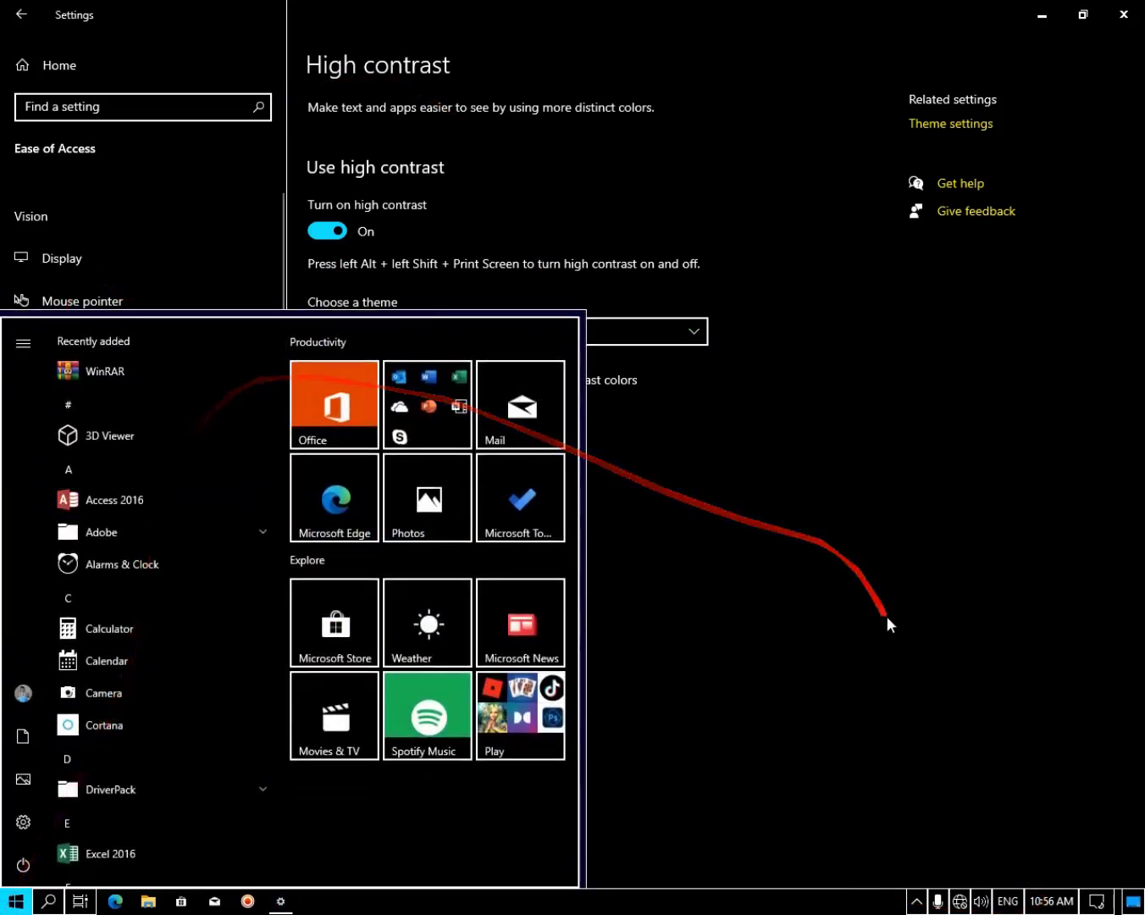
pyautogui.click(847, 593)
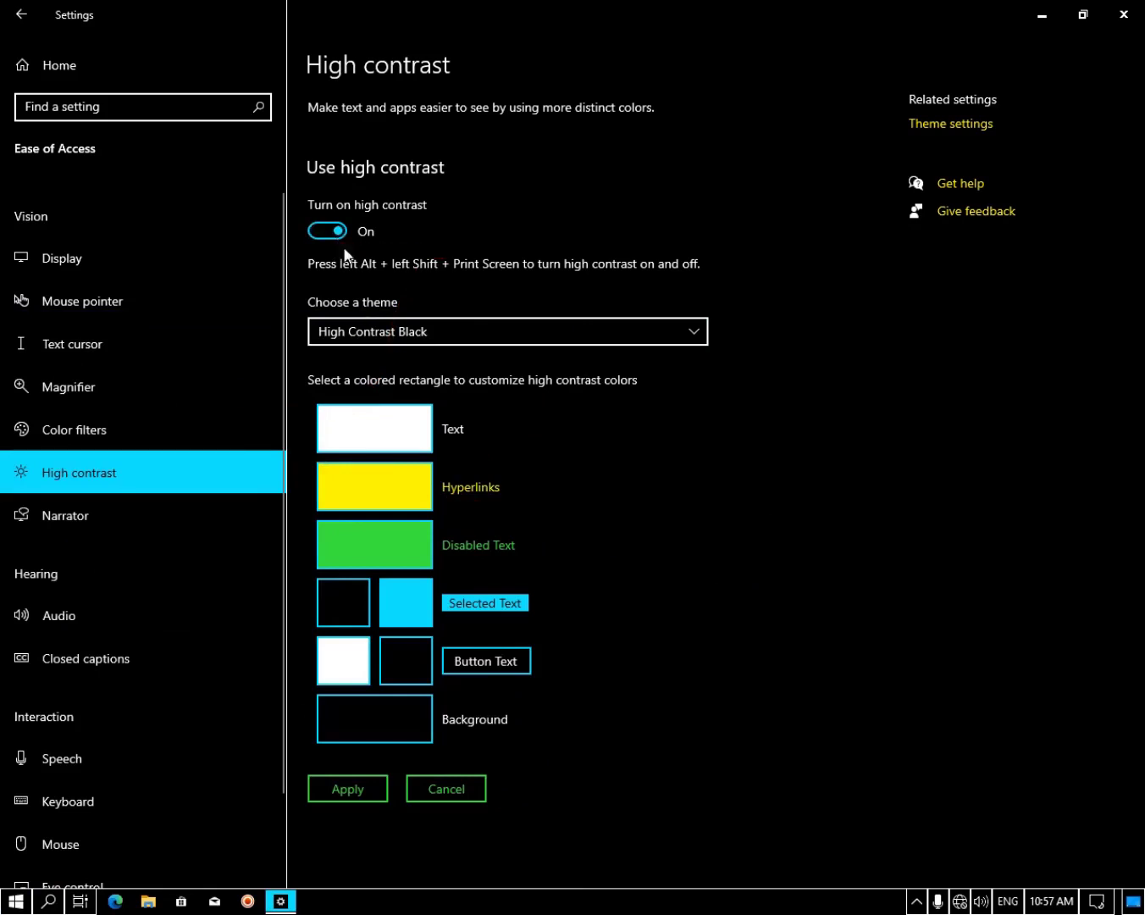
# Switch the high contrast theme to High Contrast #2, then High Contrast #1, and finally High Contrast White
pyautogui.click(438, 332)
pyautogui.click(384, 302)
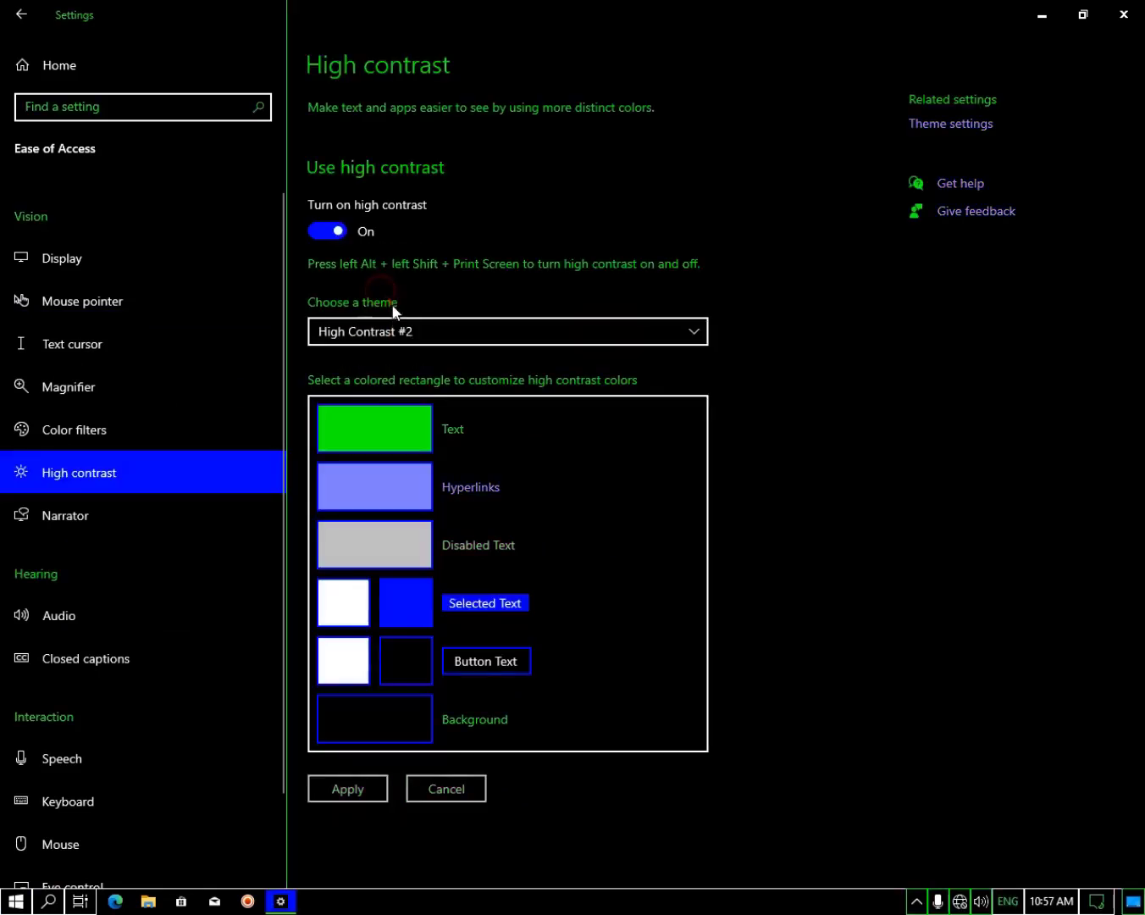
pyautogui.click(504, 331)
pyautogui.click(396, 303)
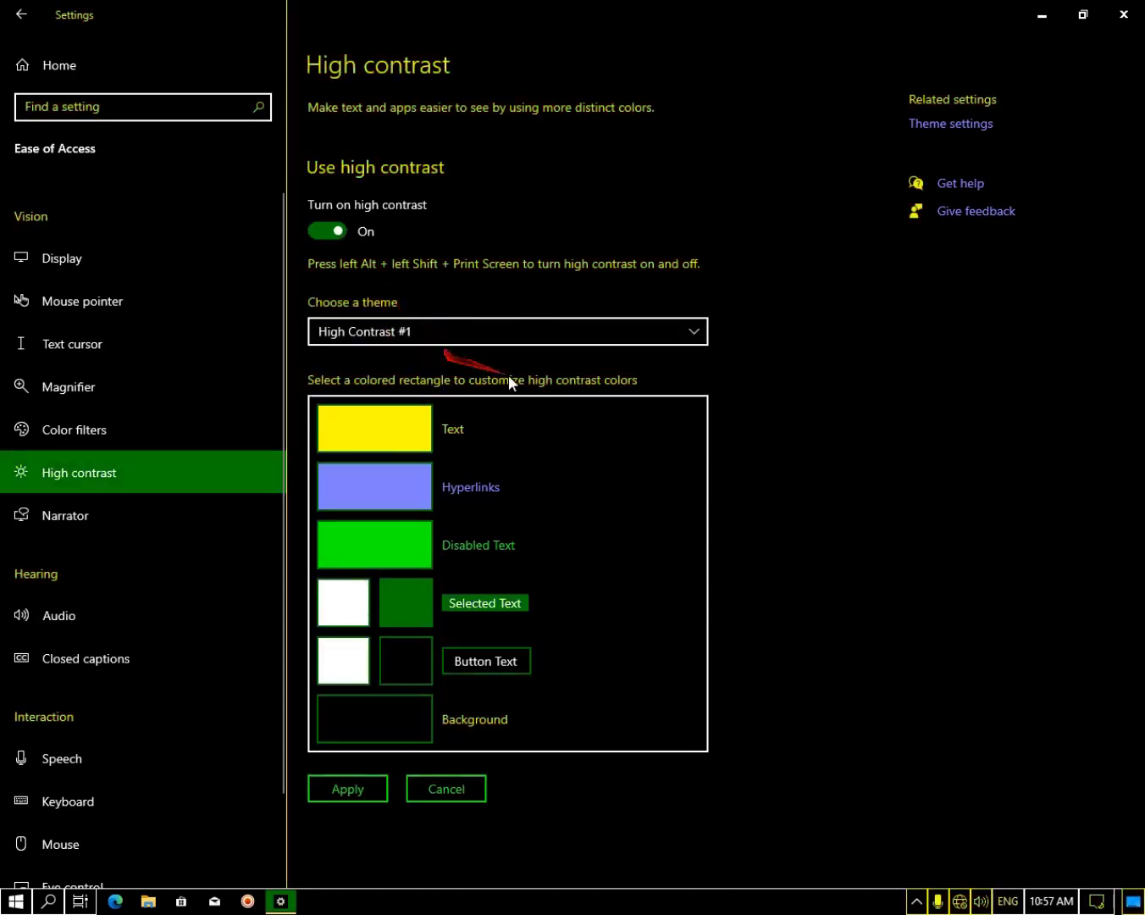
pyautogui.click(656, 339)
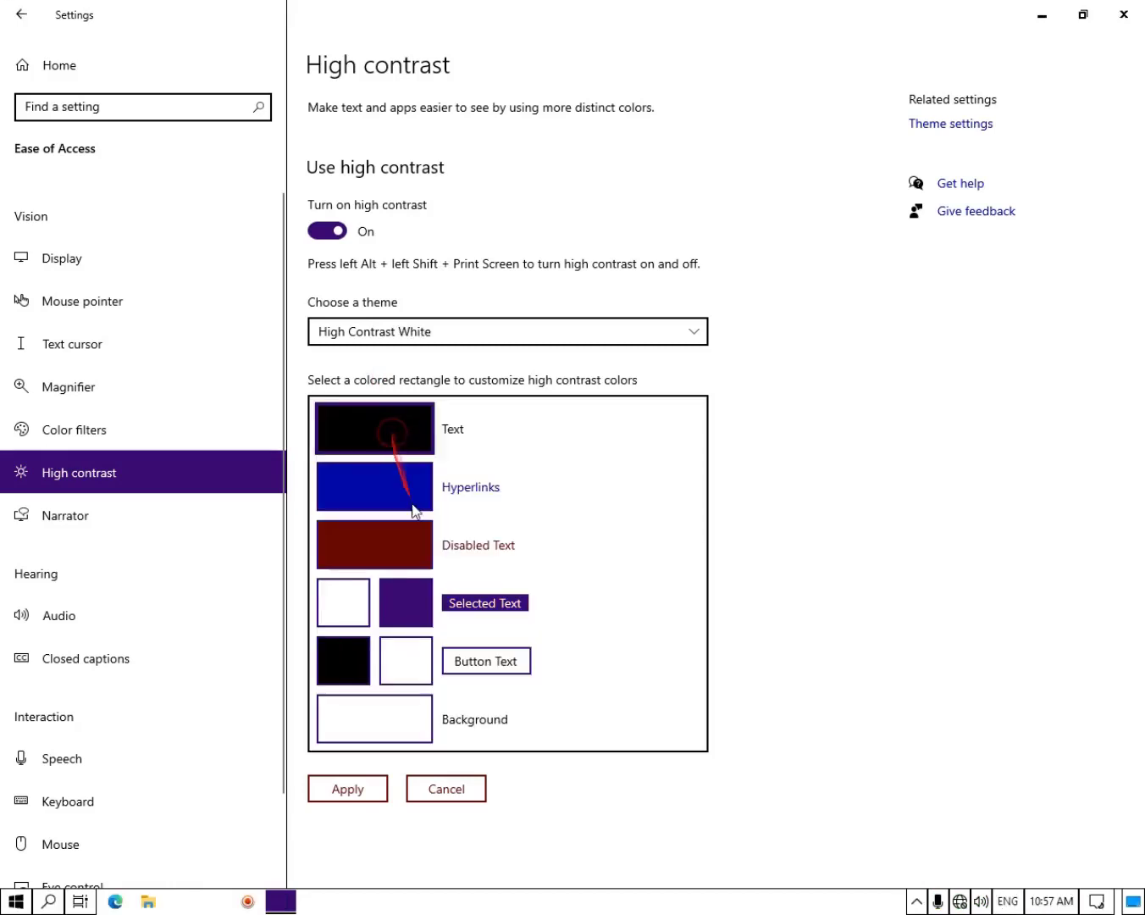
# Try to change the high contrast Text color by picking a cyan hue
pyautogui.click(387, 438)
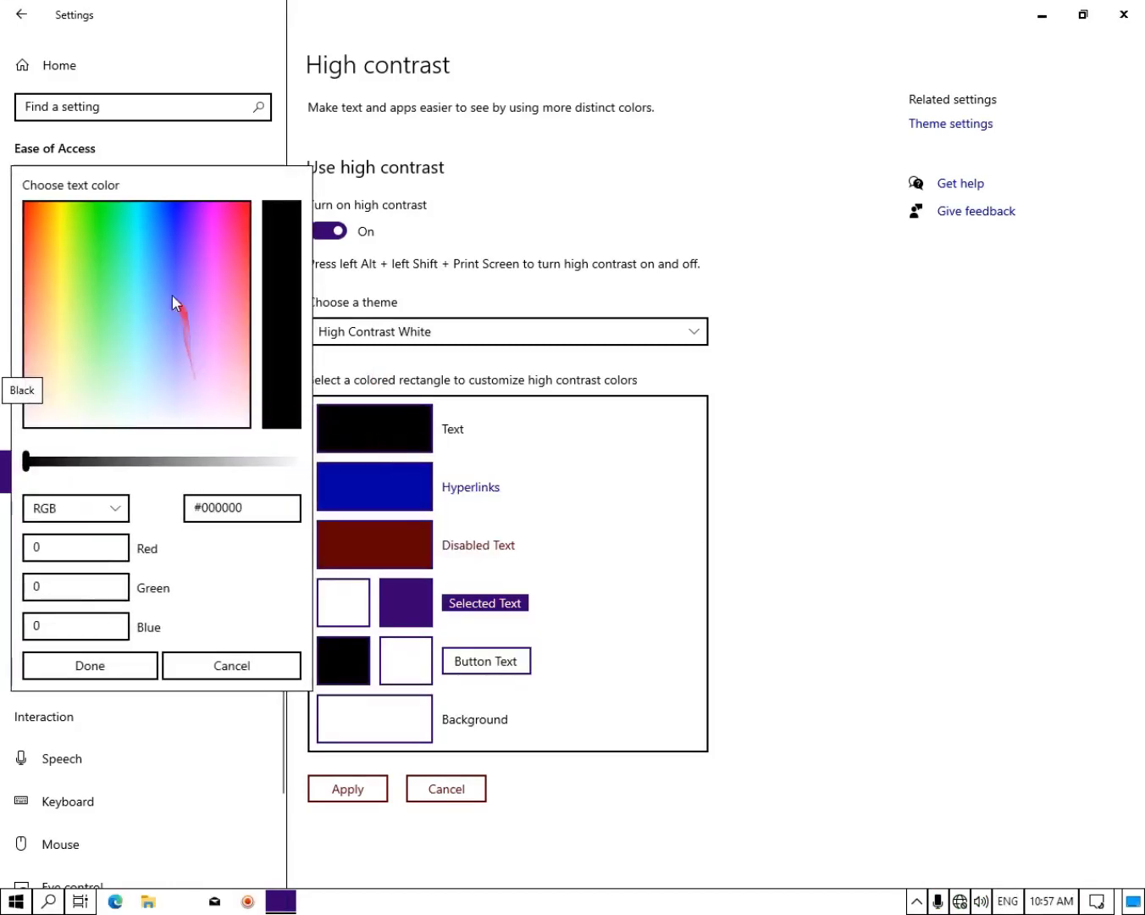
pyautogui.click(135, 259)
pyautogui.click(116, 667)
# Set the high contrast Hyperlinks color to dark purple, #9F1F8D
pyautogui.click(389, 498)
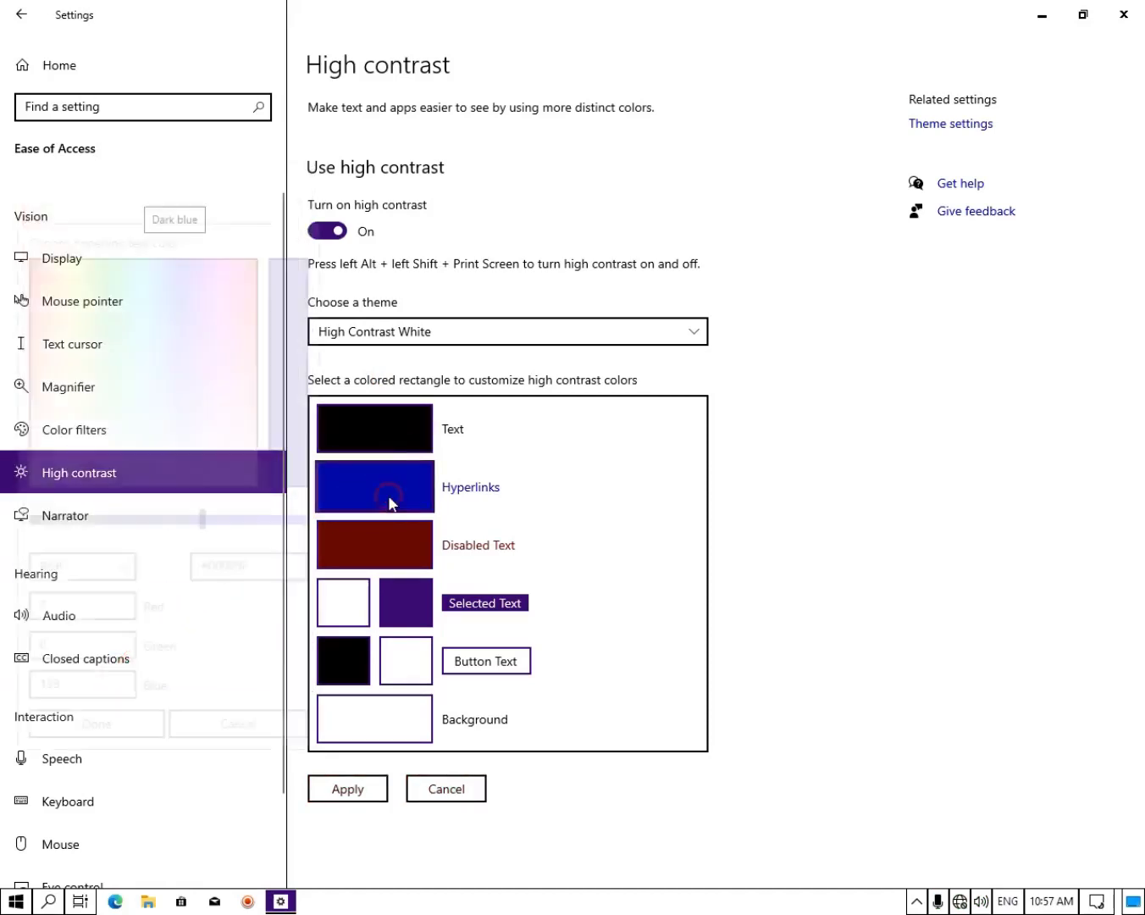
pyautogui.click(222, 301)
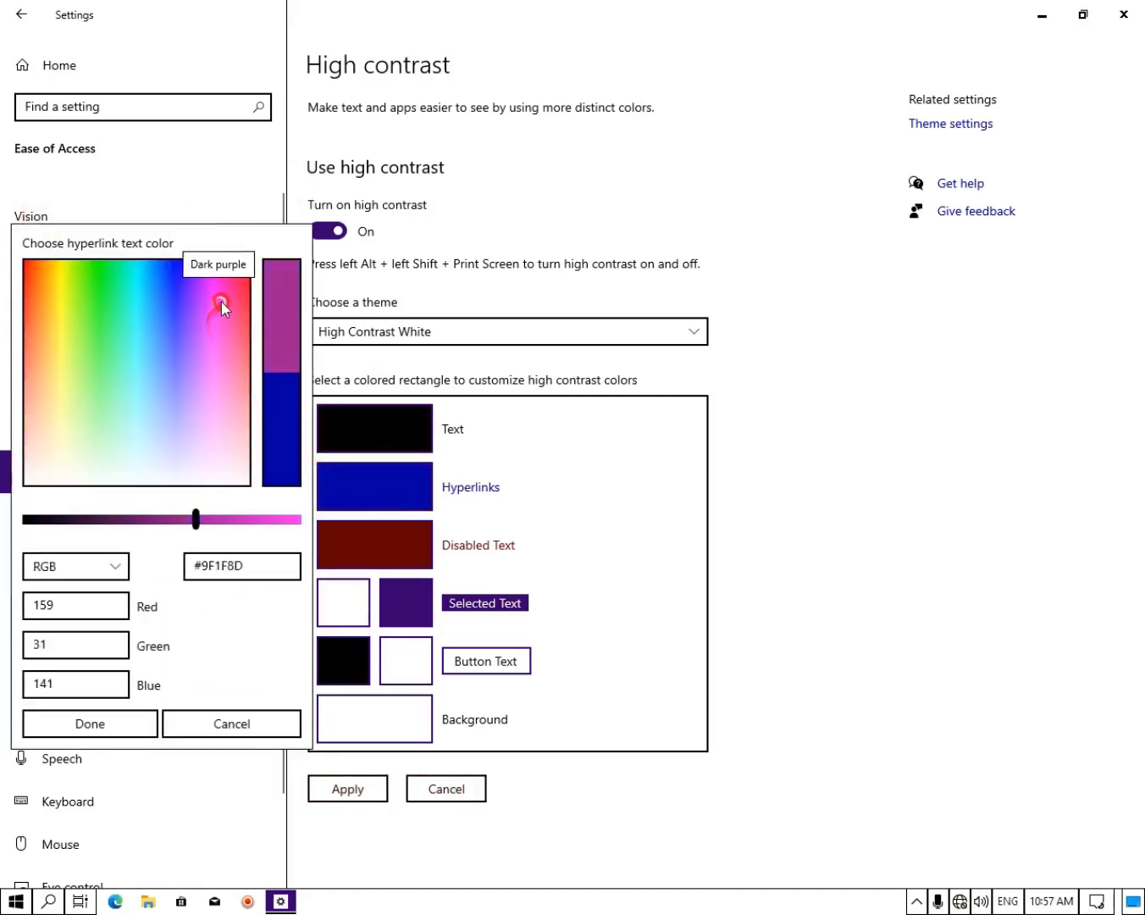
pyautogui.click(74, 723)
# Set the high contrast Disabled Text color to dark gray, #5E6059
pyautogui.click(332, 535)
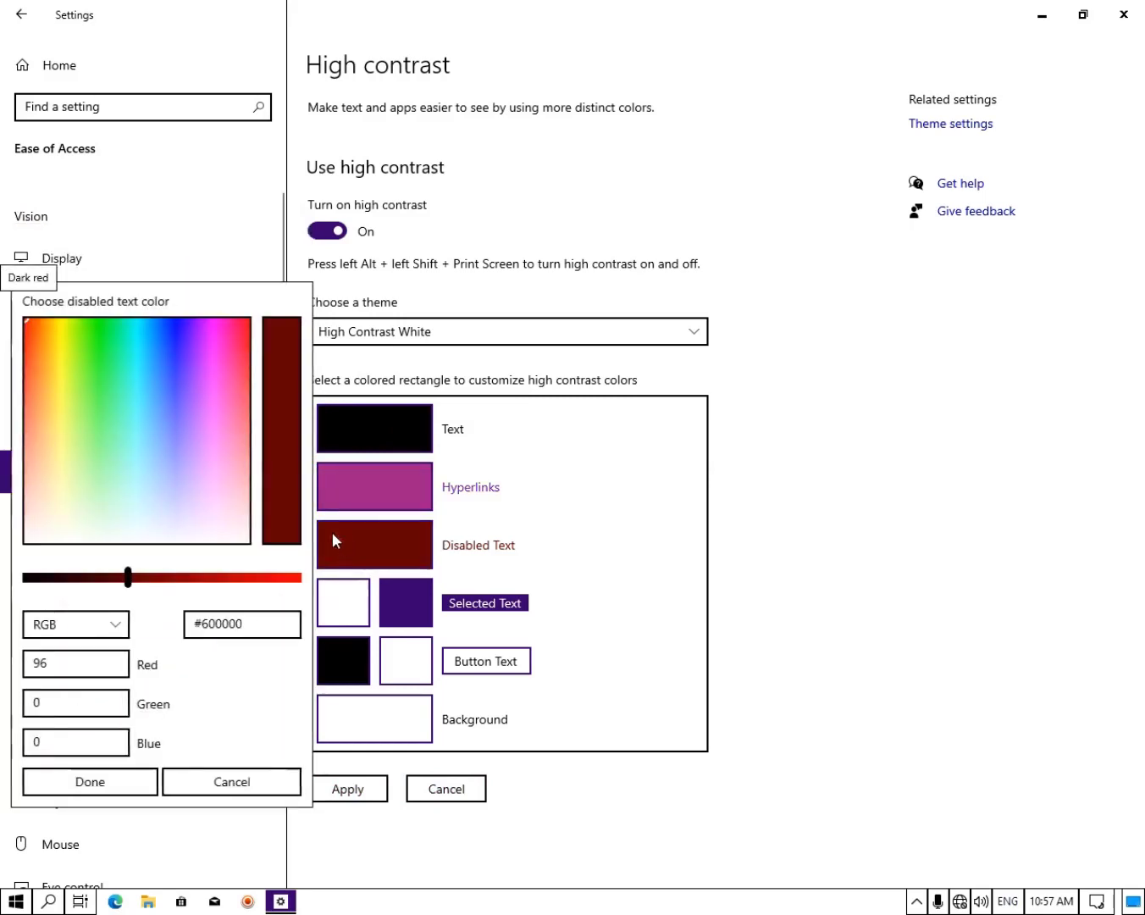
pyautogui.click(70, 526)
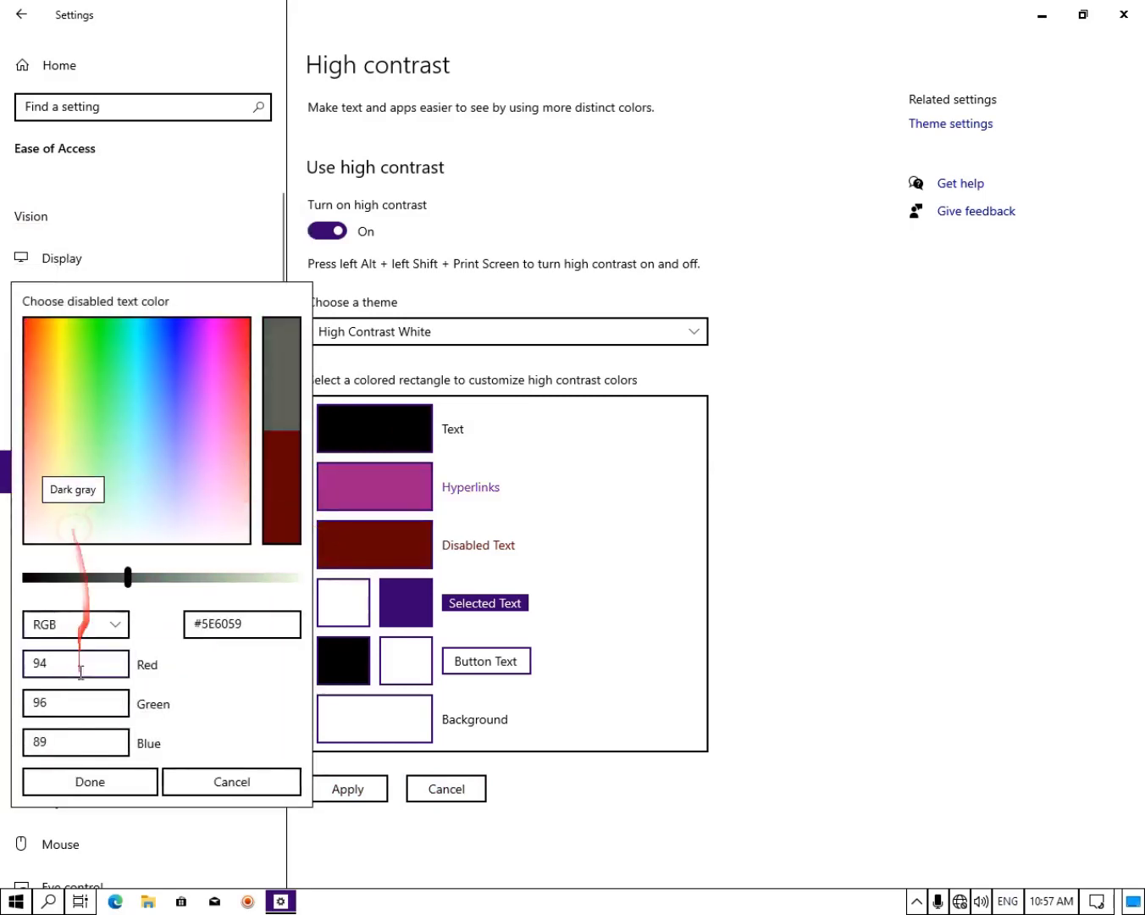
pyautogui.click(91, 784)
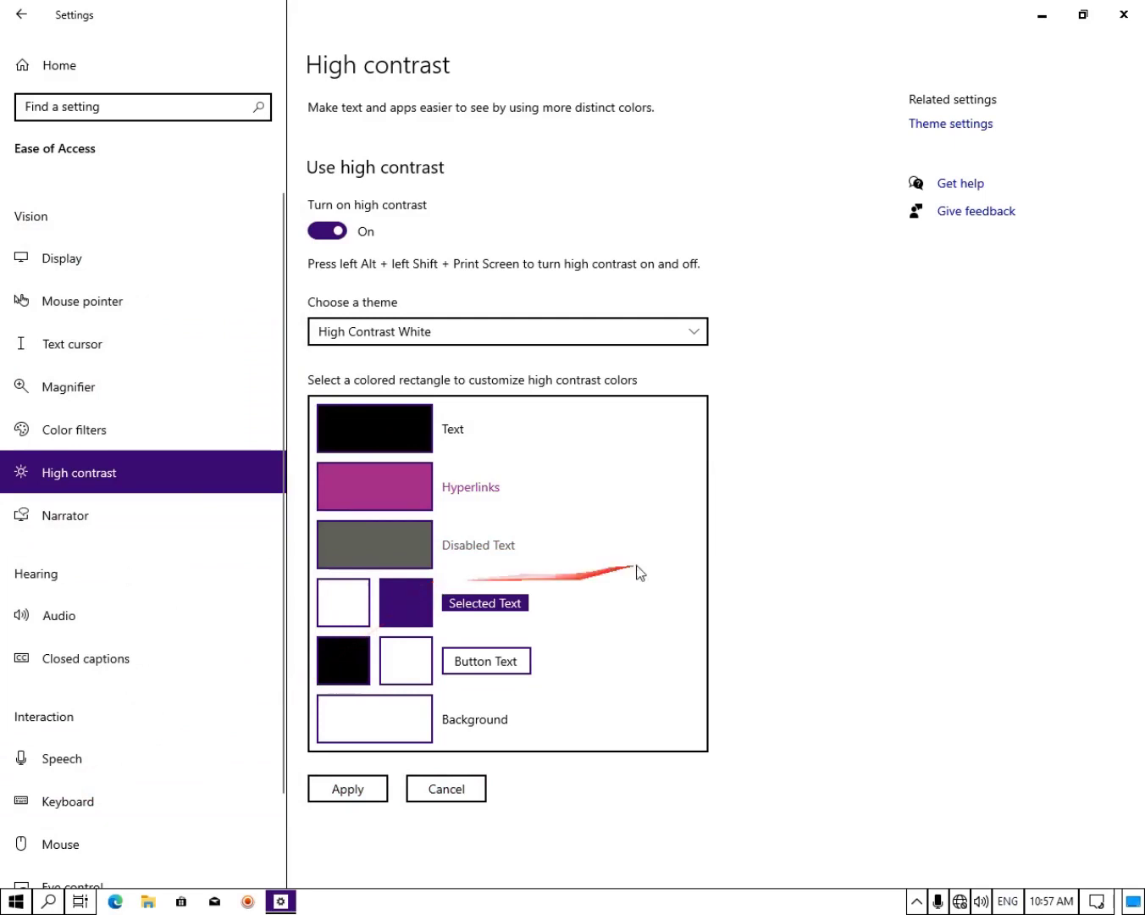
# Save the customized high contrast colors as a new theme under a custom name
pyautogui.click(346, 789)
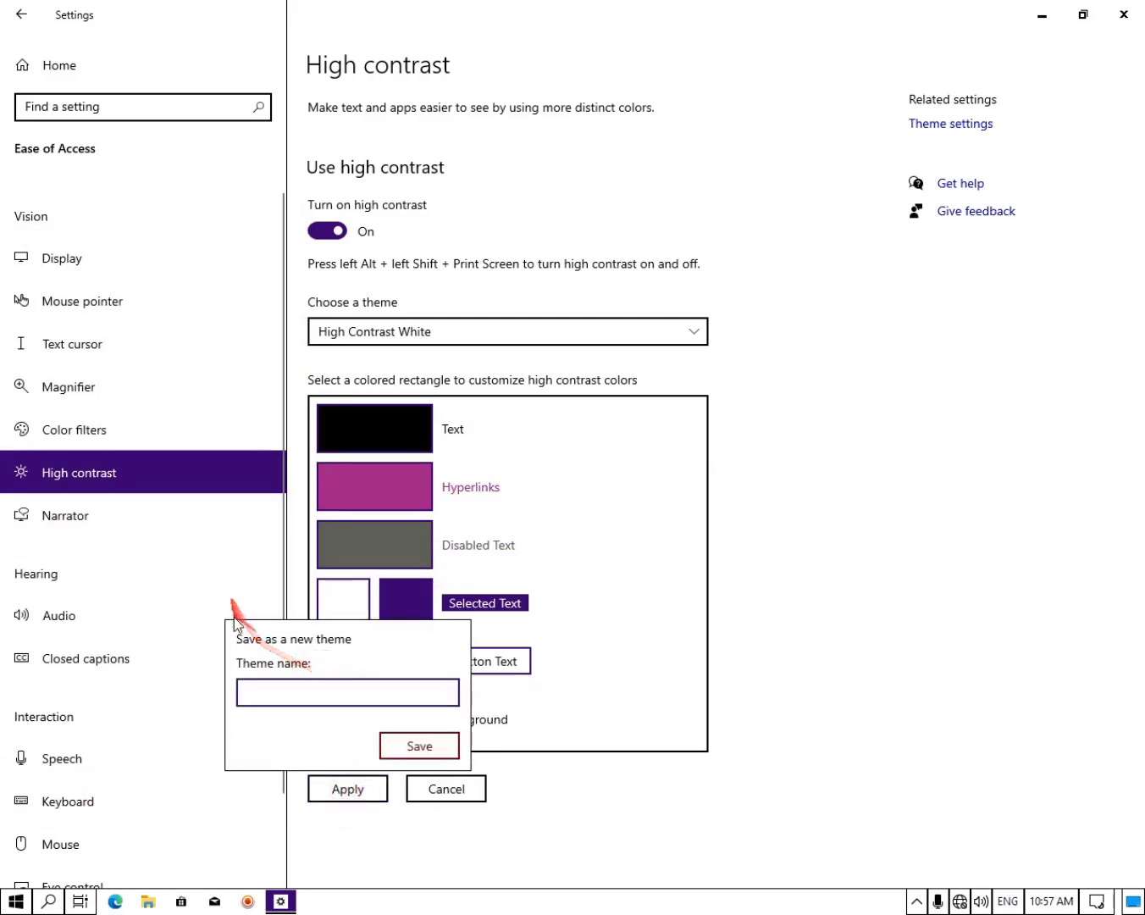
pyautogui.write('fawad')
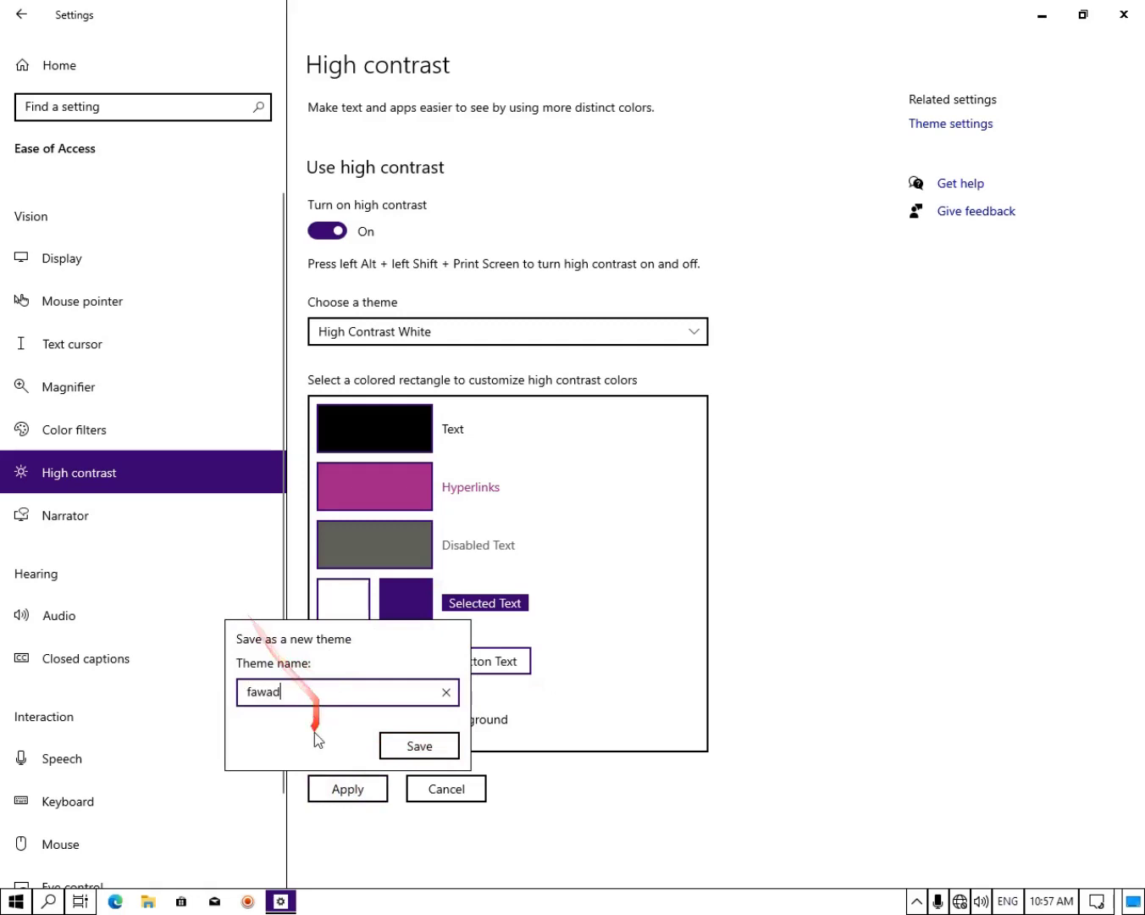
pyautogui.click(418, 748)
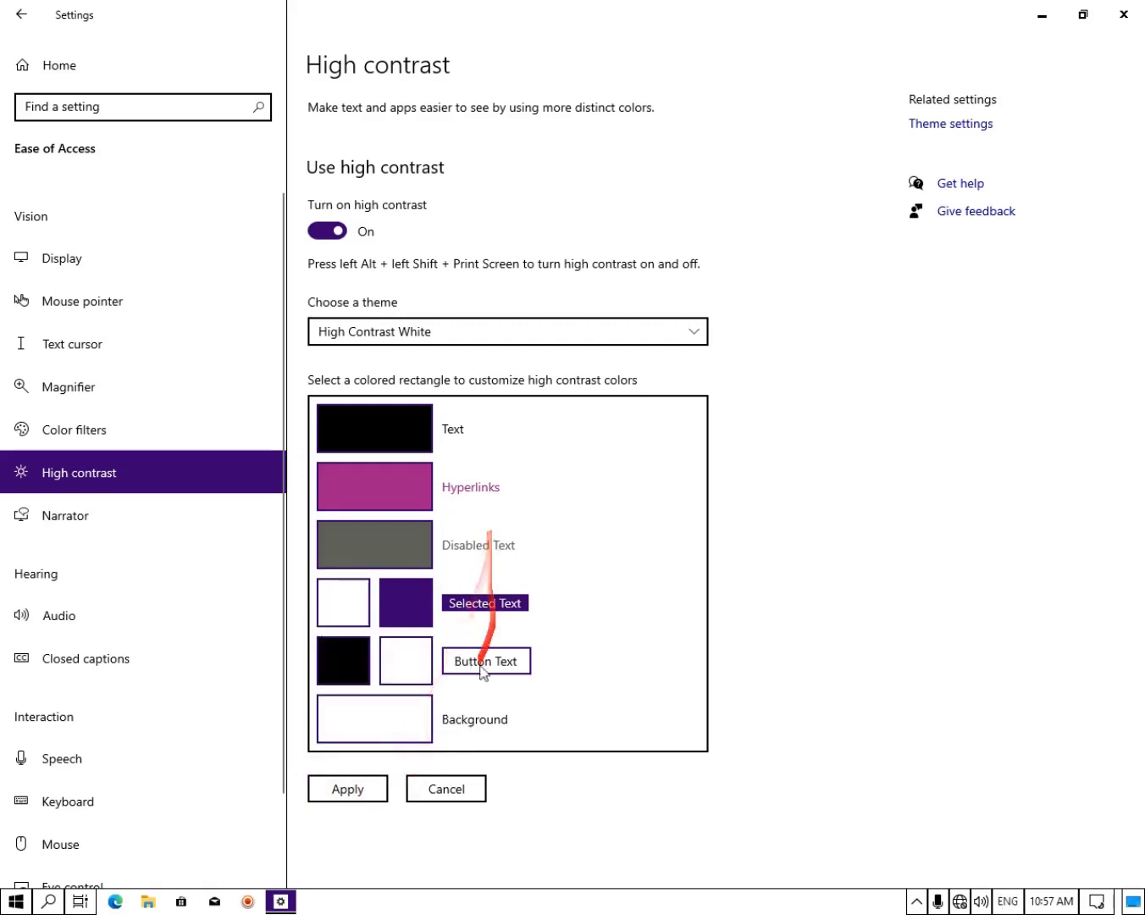
# Switch the high contrast theme to the newly saved custom theme
pyautogui.click(446, 332)
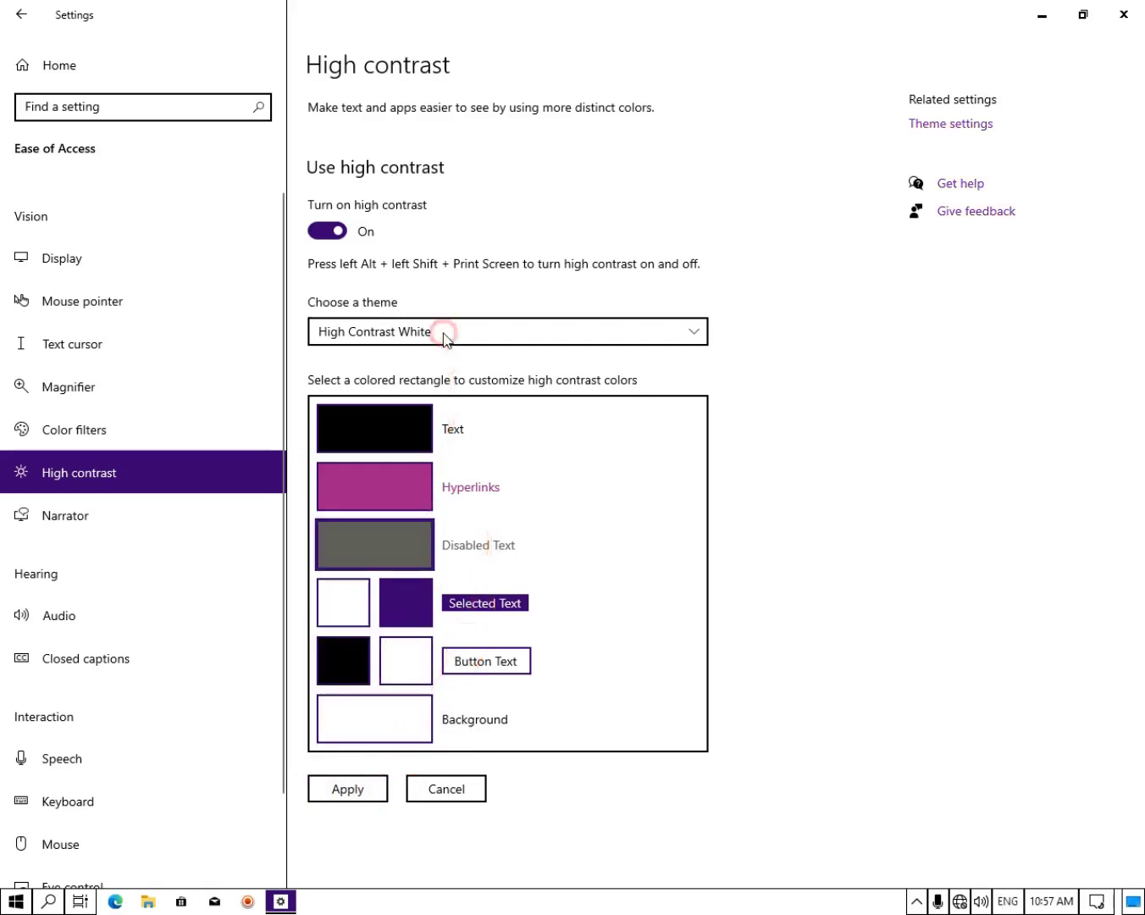
pyautogui.click(448, 332)
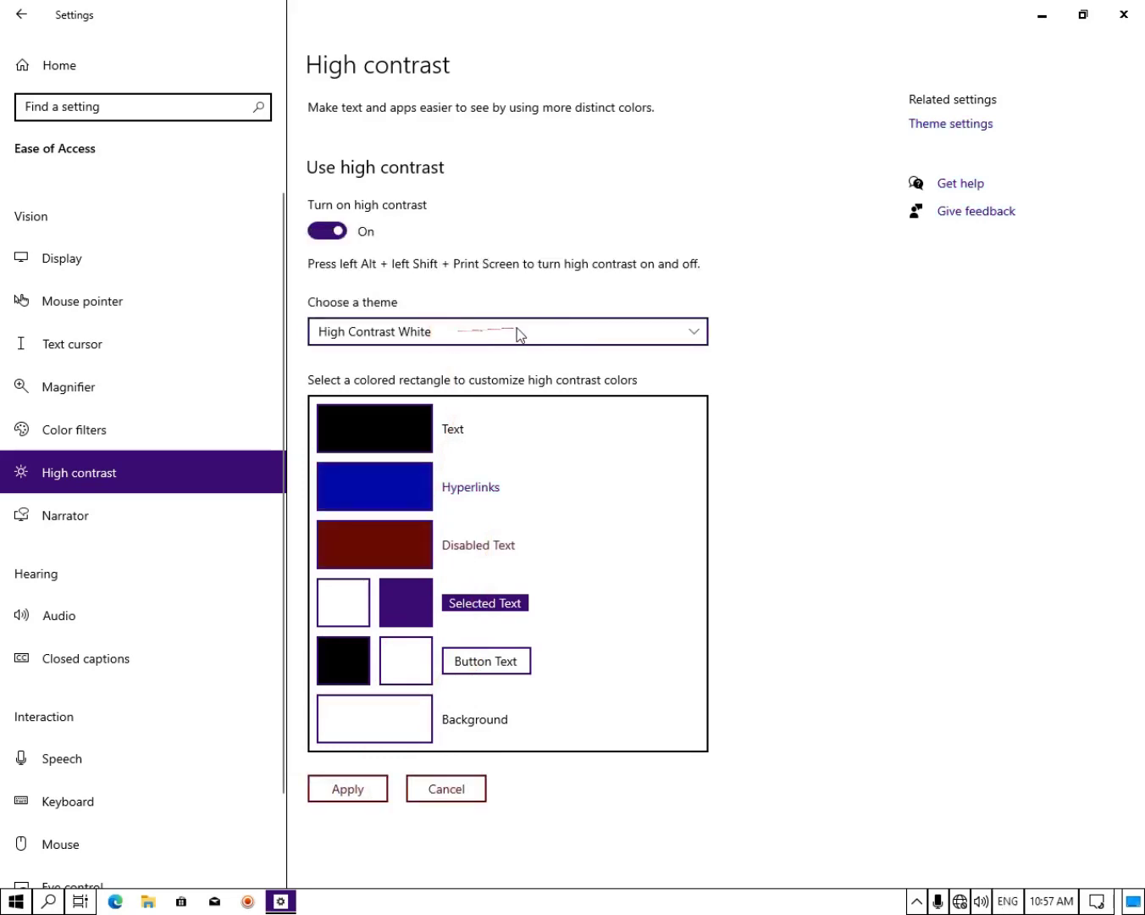
pyautogui.click(688, 331)
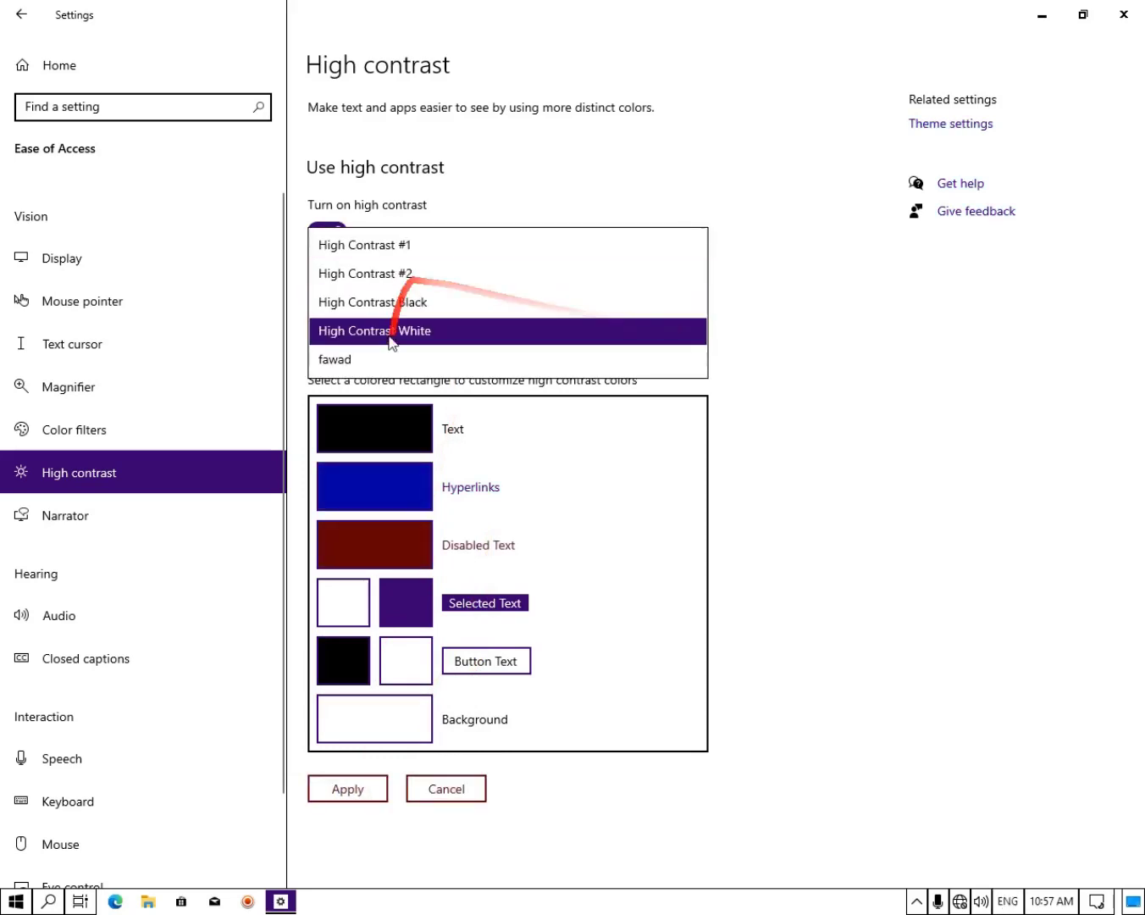
pyautogui.click(333, 357)
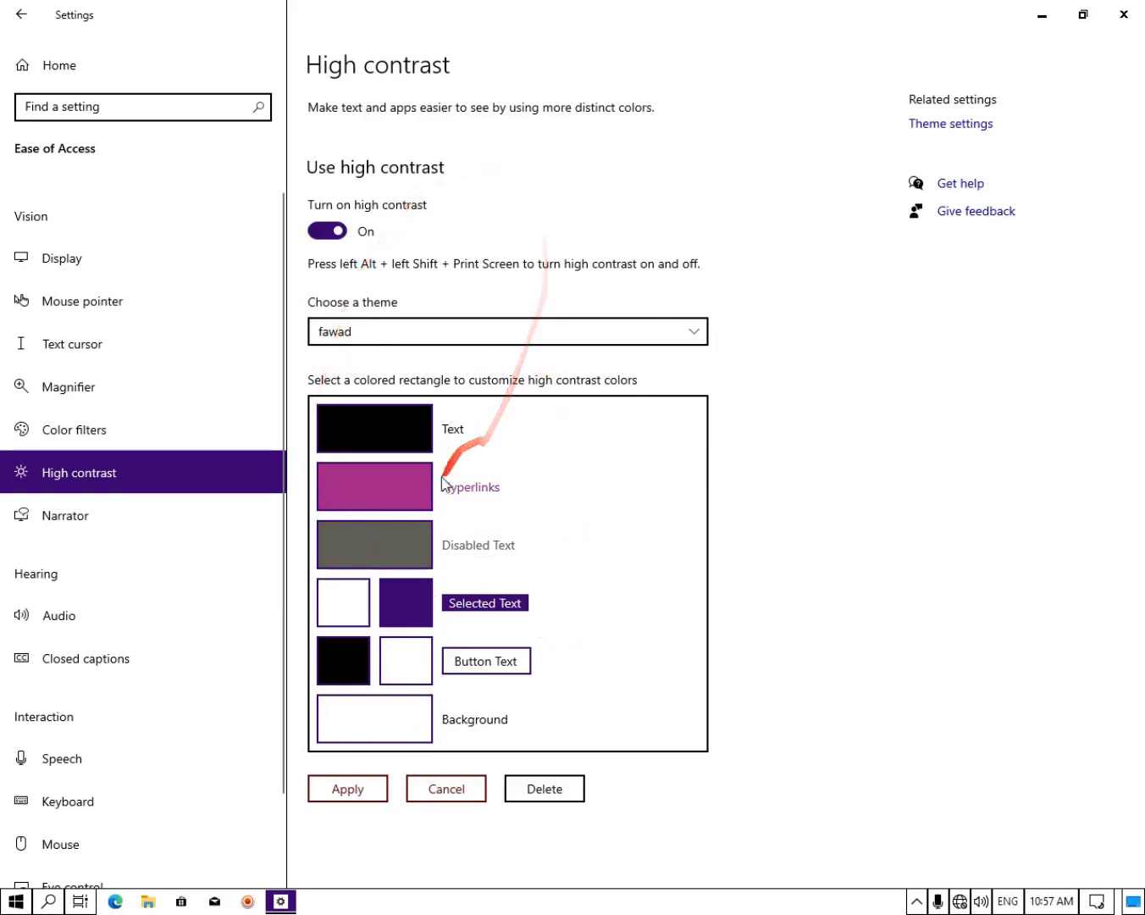
# Set the custom theme's Text color to a bright cyan
pyautogui.click(396, 419)
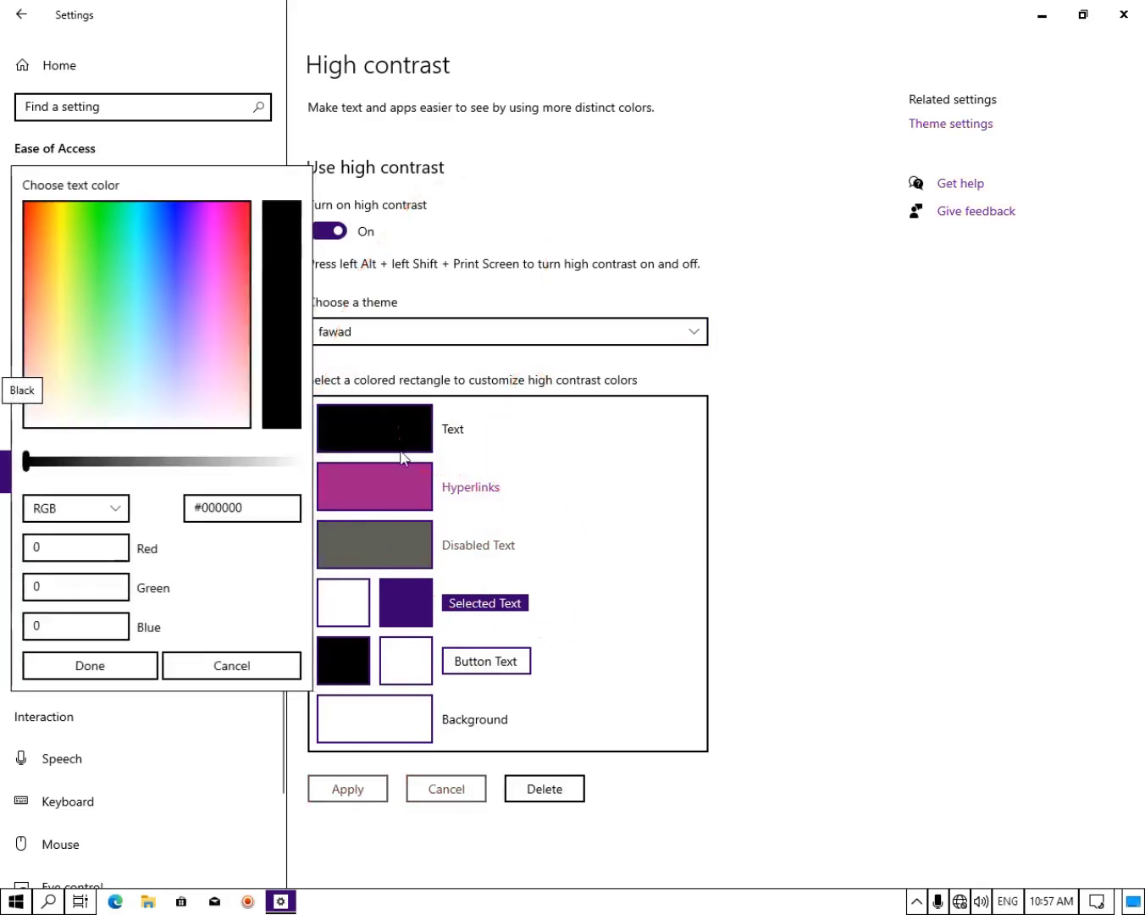
pyautogui.moveTo(214, 261); pyautogui.dragTo(233, 231)
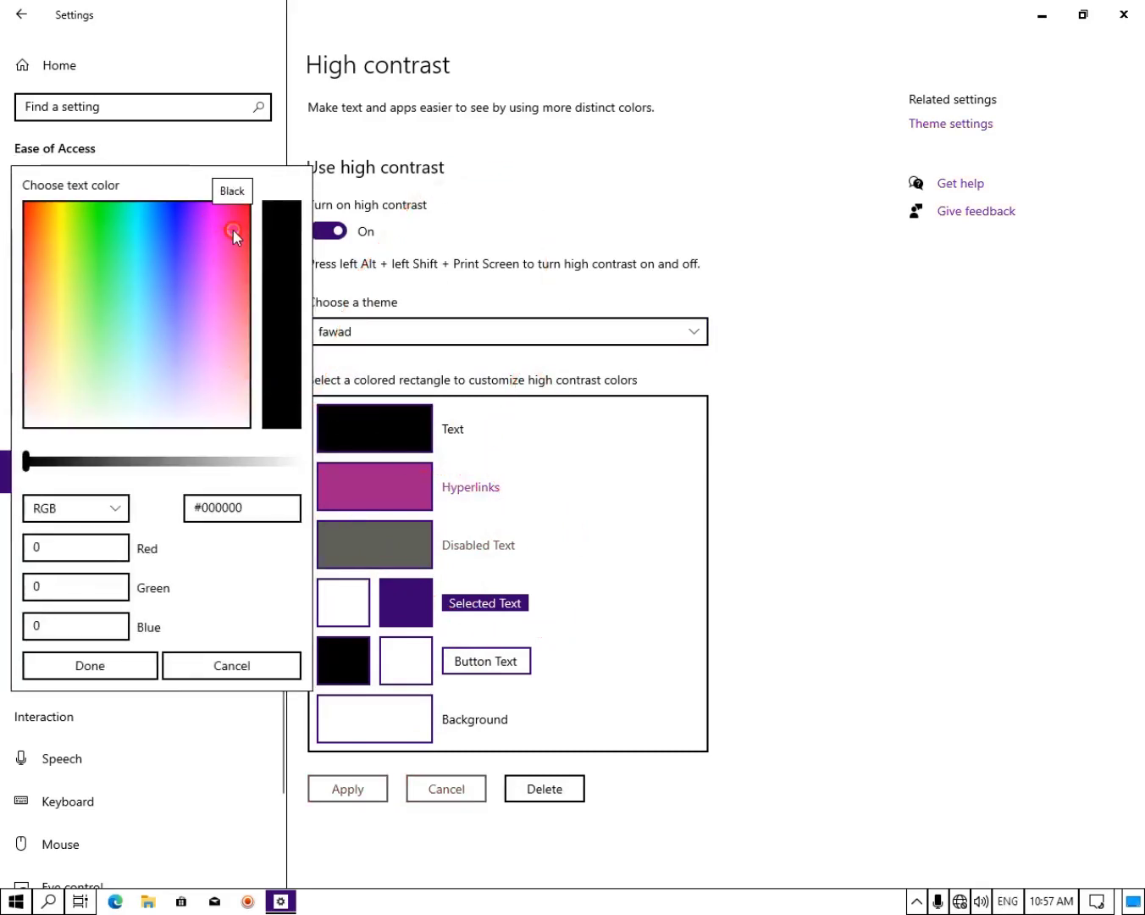
pyautogui.moveTo(43, 463); pyautogui.dragTo(266, 460)
pyautogui.click(133, 279)
pyautogui.click(103, 665)
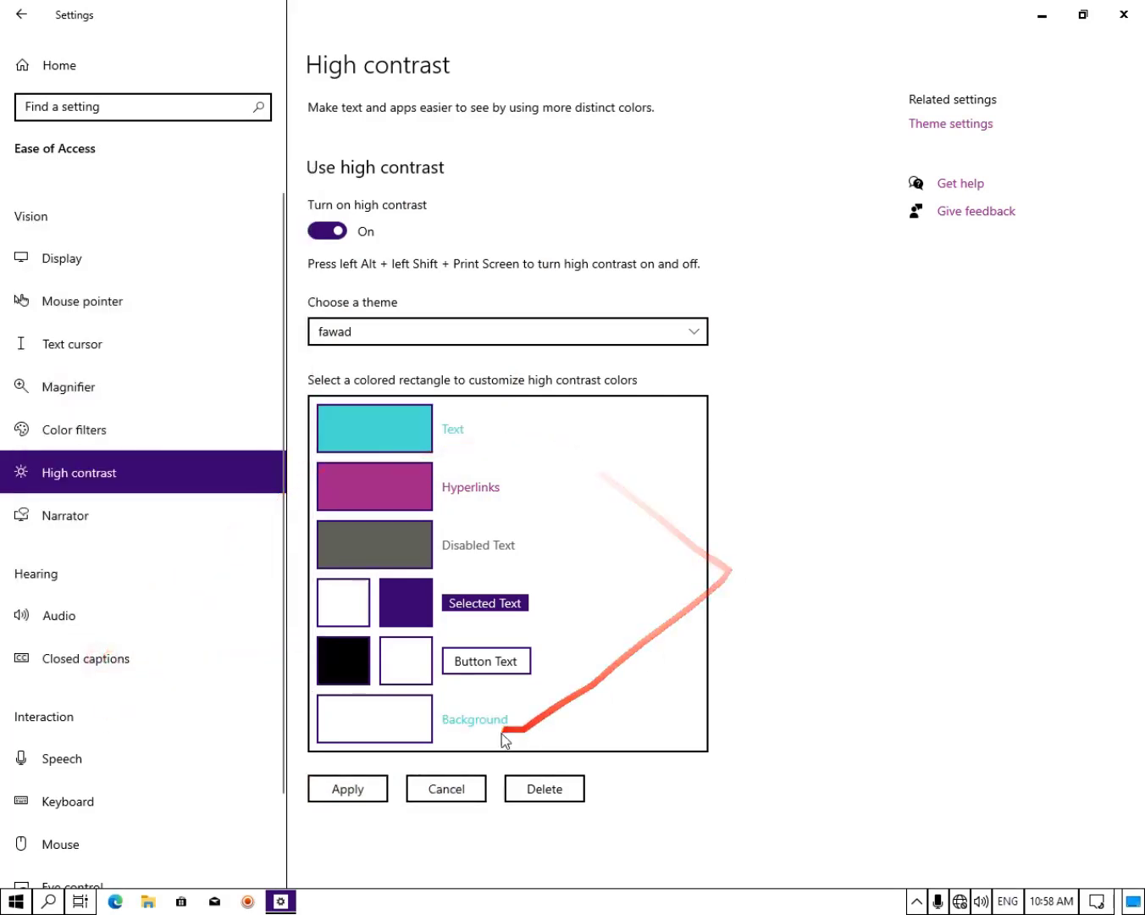
# Delete the custom high contrast theme without saving the color change, and turn off high contrast
pyautogui.click(342, 788)
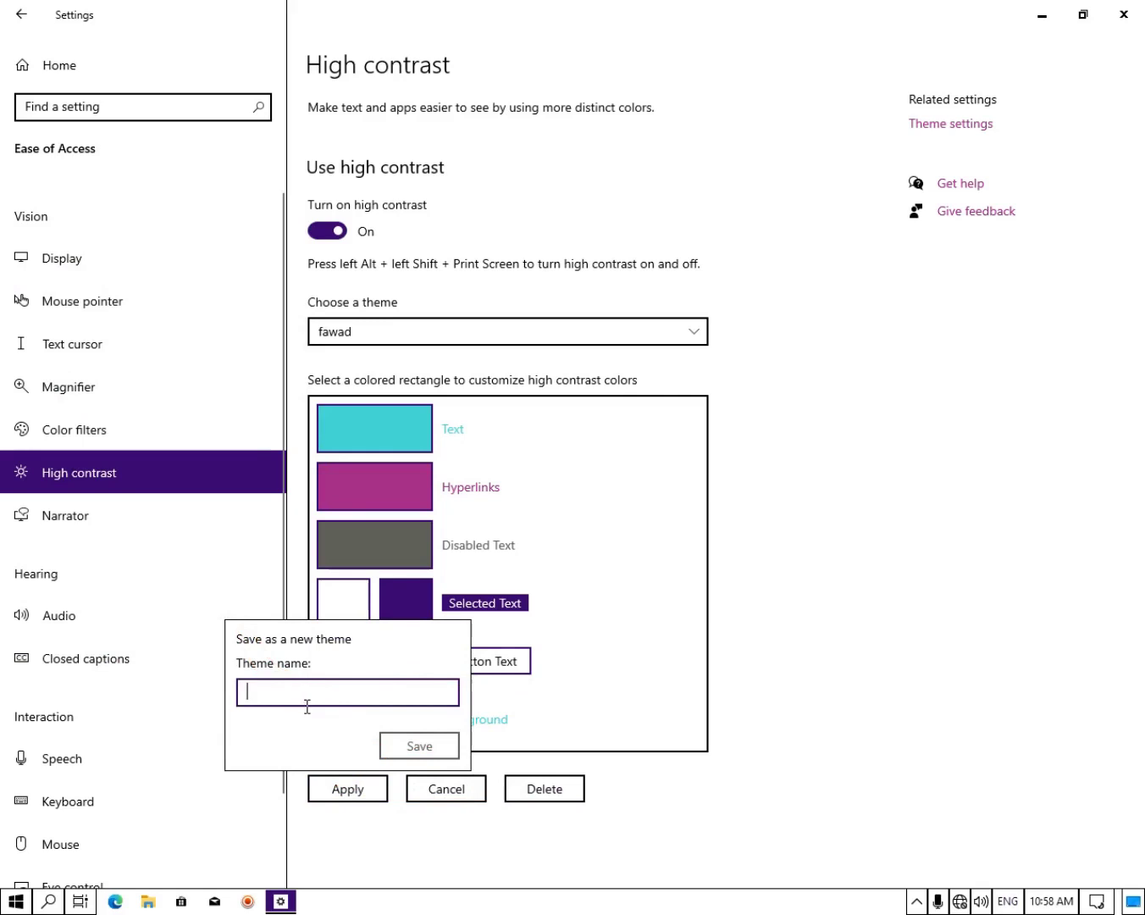
pyautogui.click(645, 720)
pyautogui.click(524, 795)
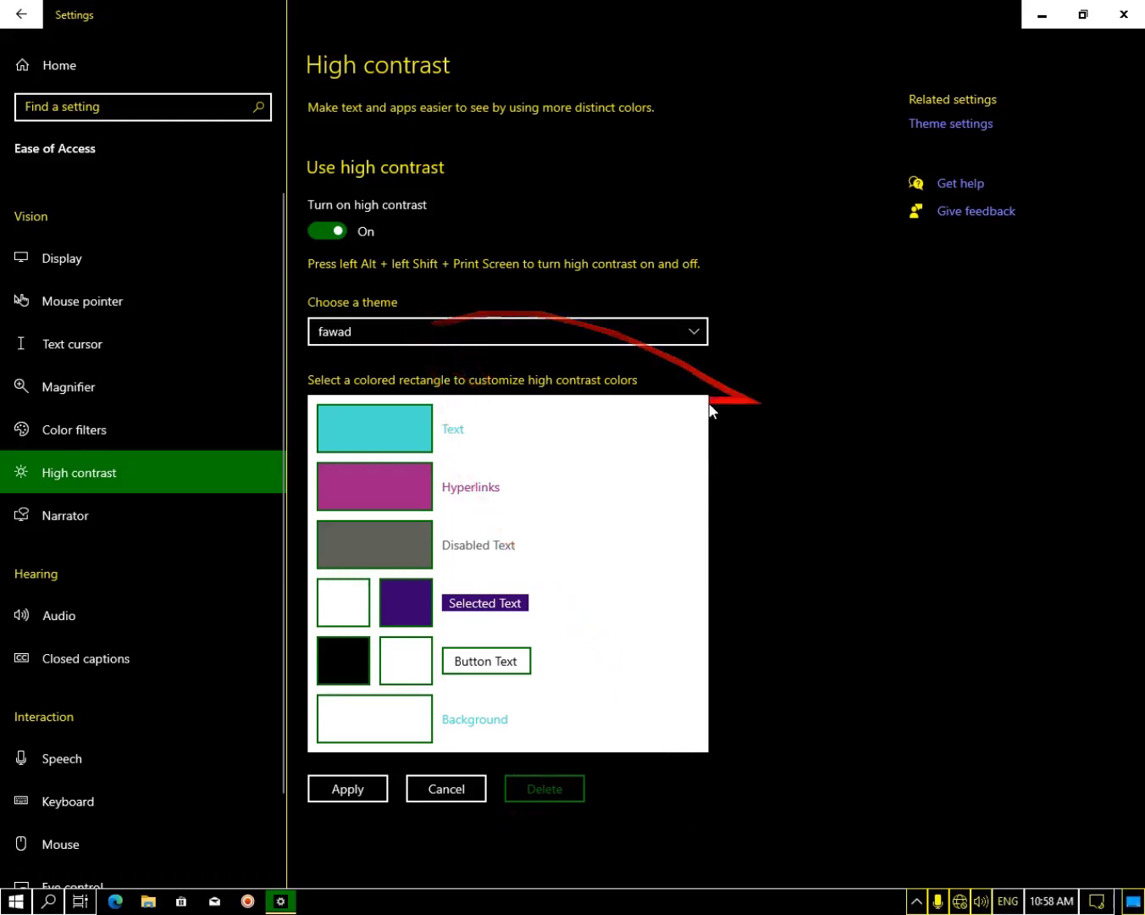
pyautogui.click(326, 232)
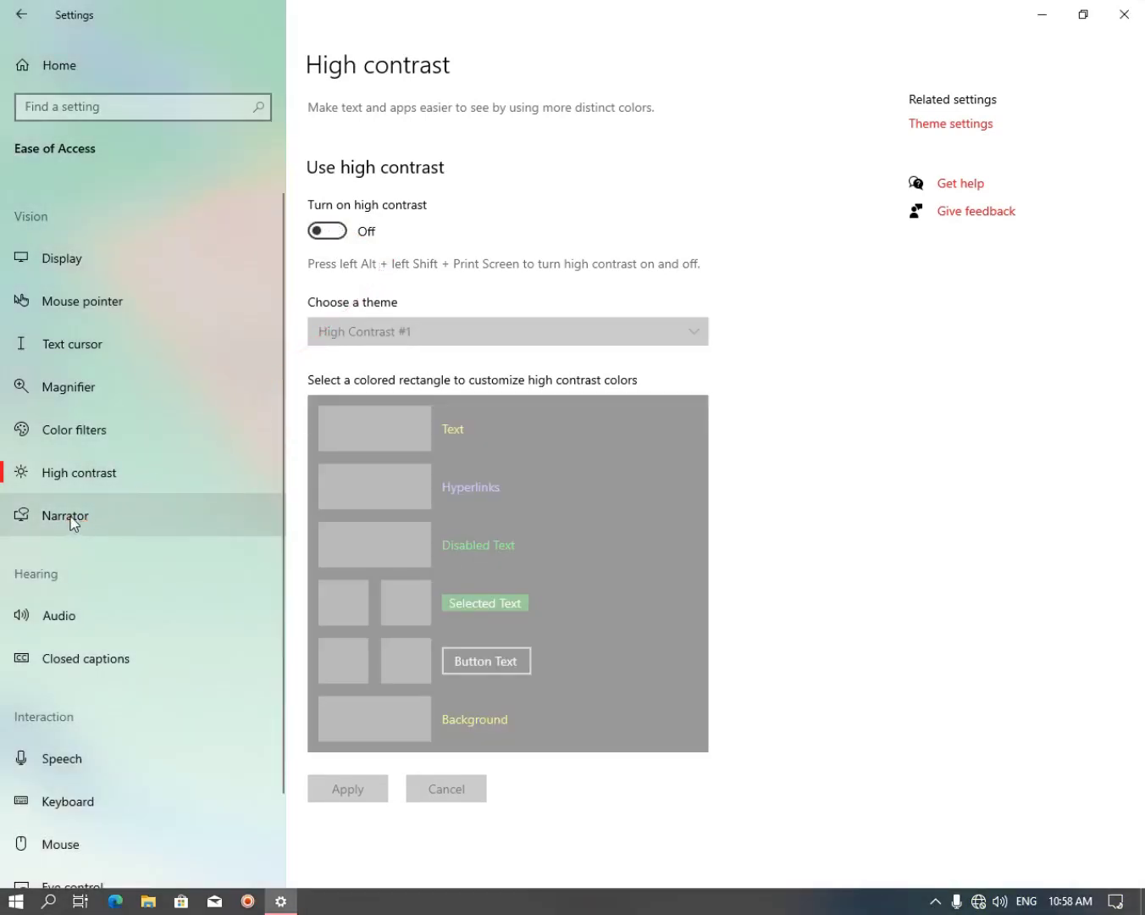
# Turn on Narrator from its Ease of Access page, dismiss the keyboard changes notice, and exit it from Narrator Home
pyautogui.click(70, 517)
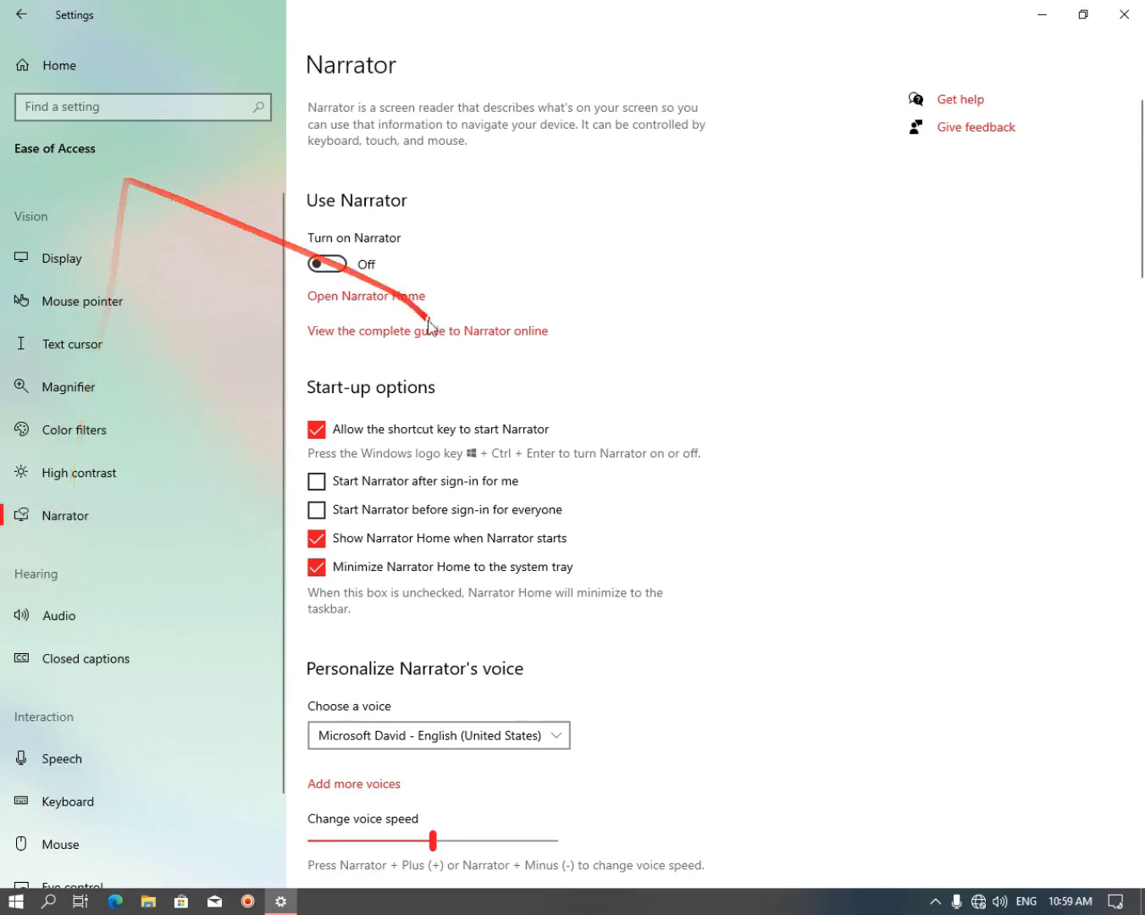
pyautogui.click(342, 262)
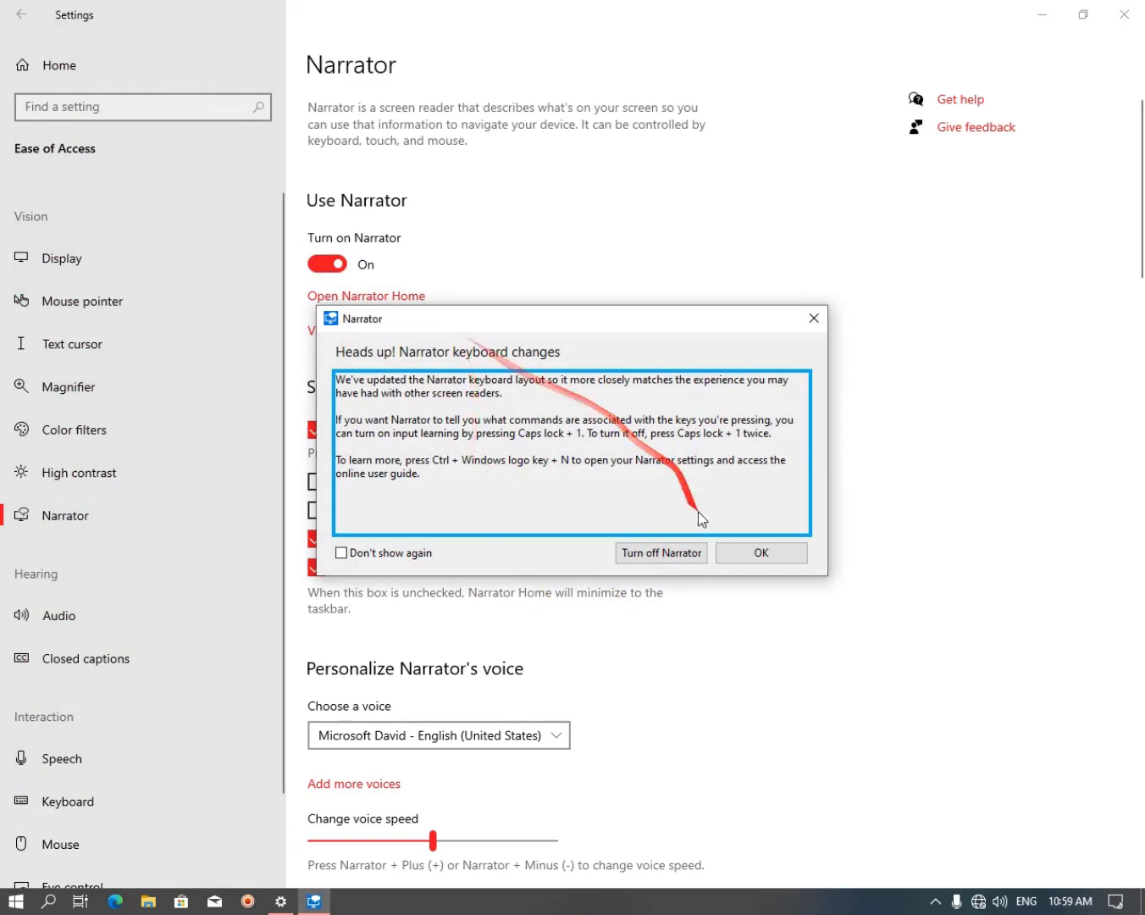
pyautogui.click(743, 555)
pyautogui.press('ctrl+super+Return')
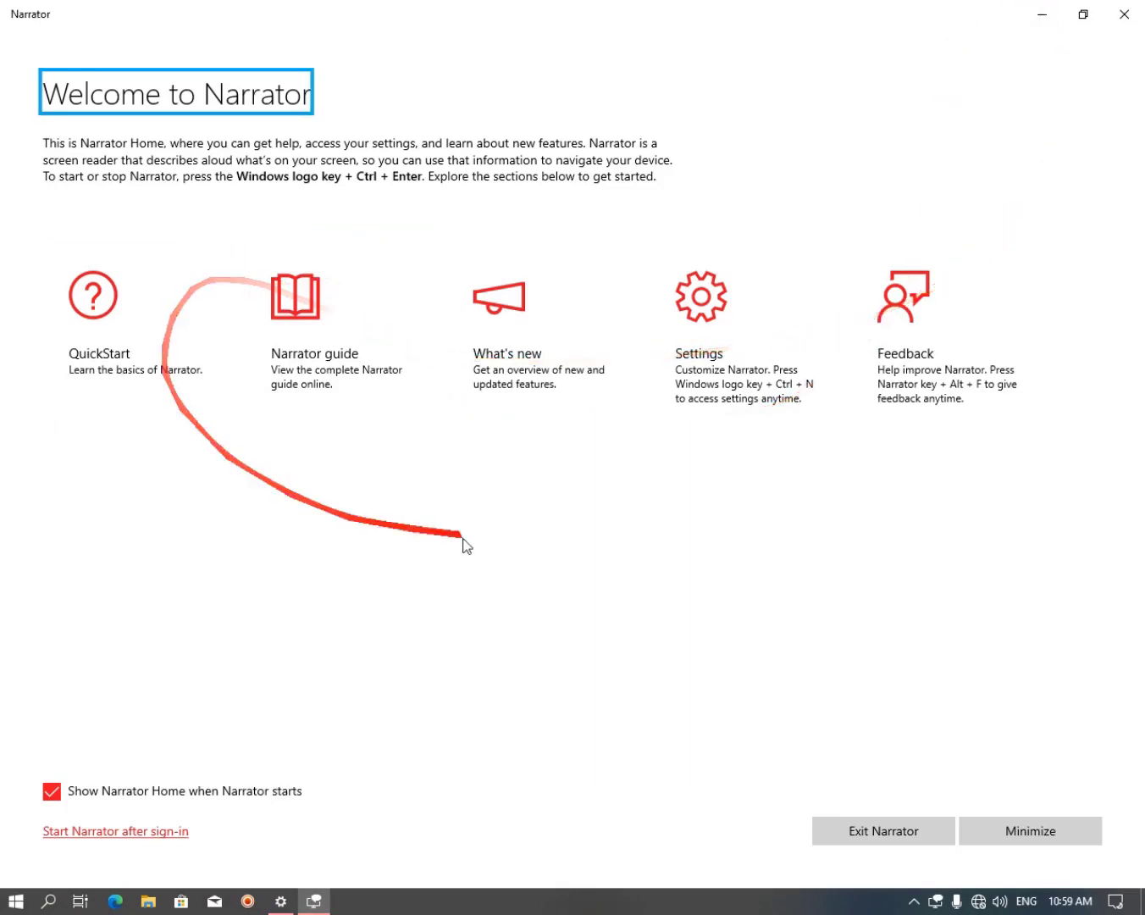
pyautogui.click(854, 824)
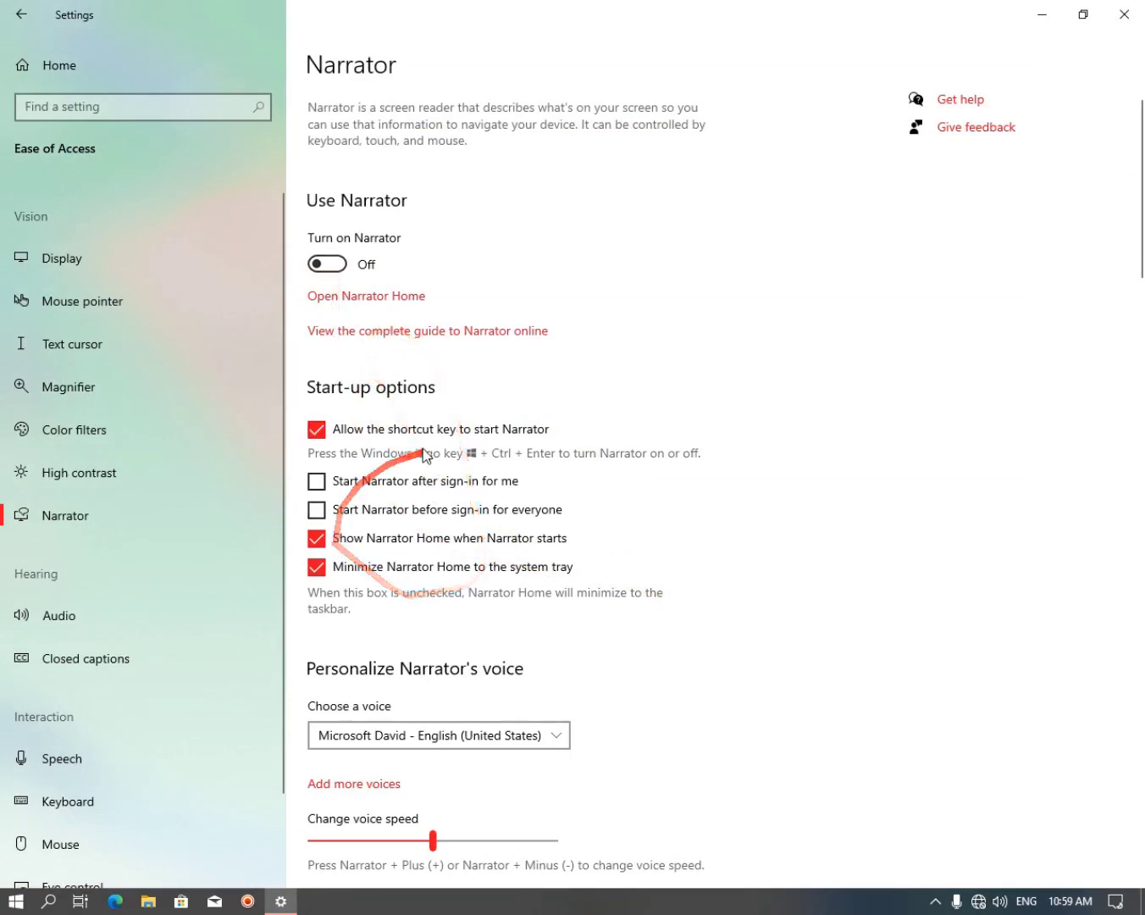
# Lower Narrator's voice speed to about a quarter of its range, keeping the voice volume at maximum
pyautogui.scroll(-3, 422, 448)
pyautogui.scroll(-10, 422, 448)
pyautogui.scroll(5, 414, 475)
pyautogui.scroll(3, 409, 473)
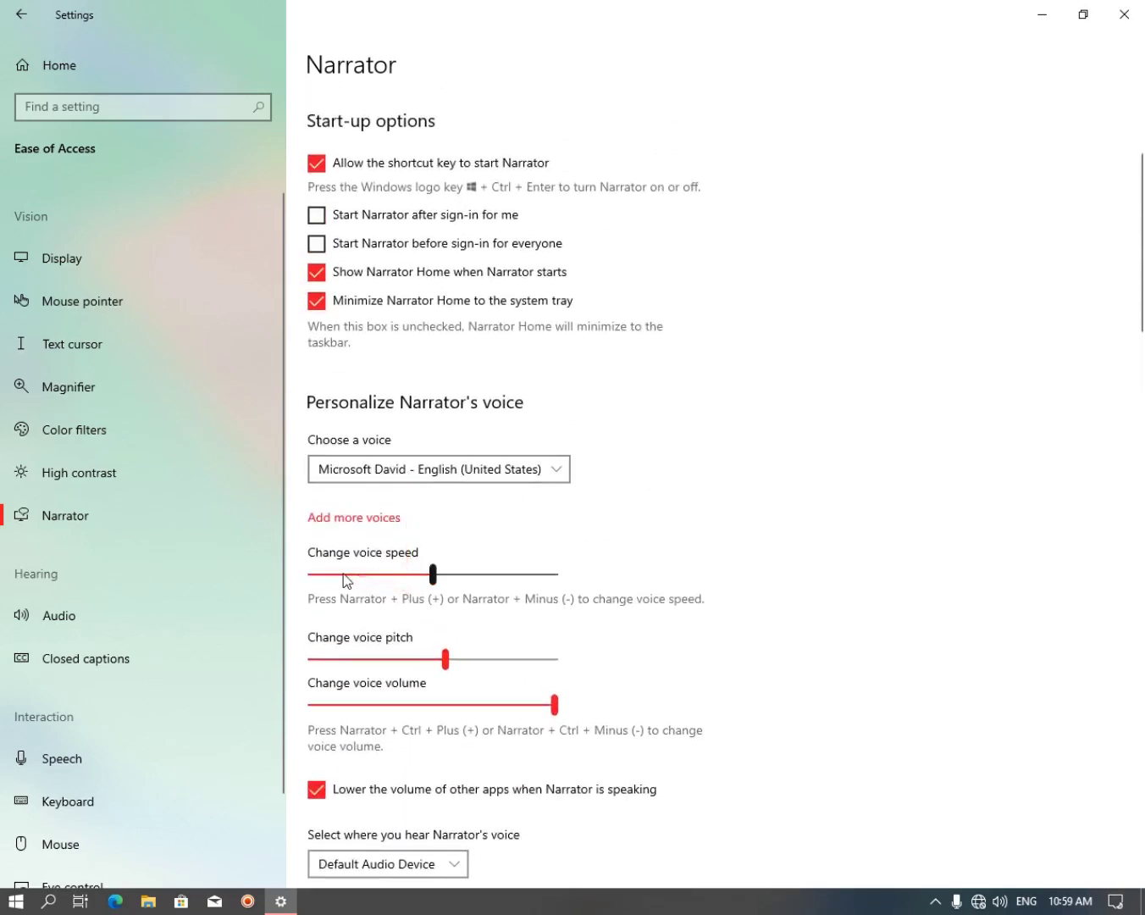
pyautogui.moveTo(455, 585); pyautogui.dragTo(373, 586)
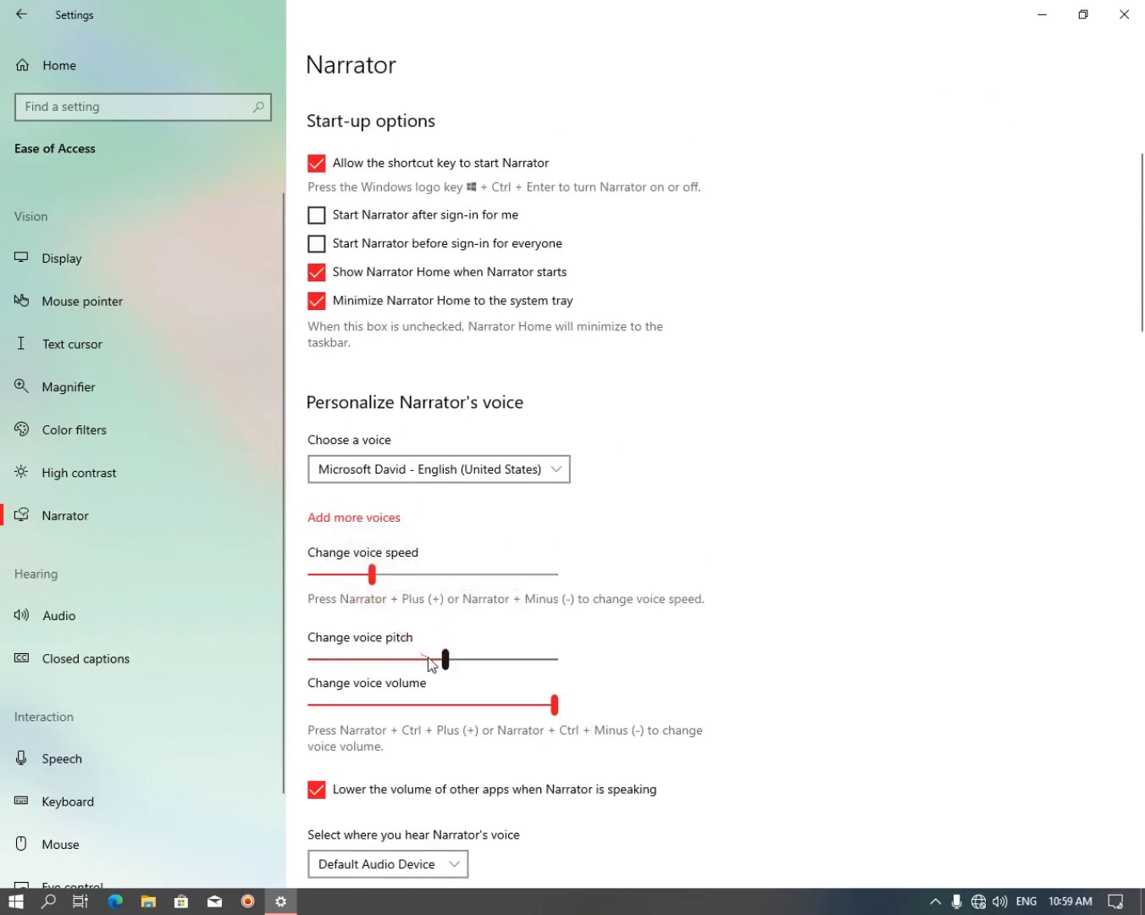
pyautogui.scroll(-2, 426, 719)
pyautogui.click(555, 578)
pyautogui.moveTo(558, 585)
pyautogui.mouseDown()
pyautogui.moveTo(394, 589)
pyautogui.moveTo(559, 614)
pyautogui.mouseUp()
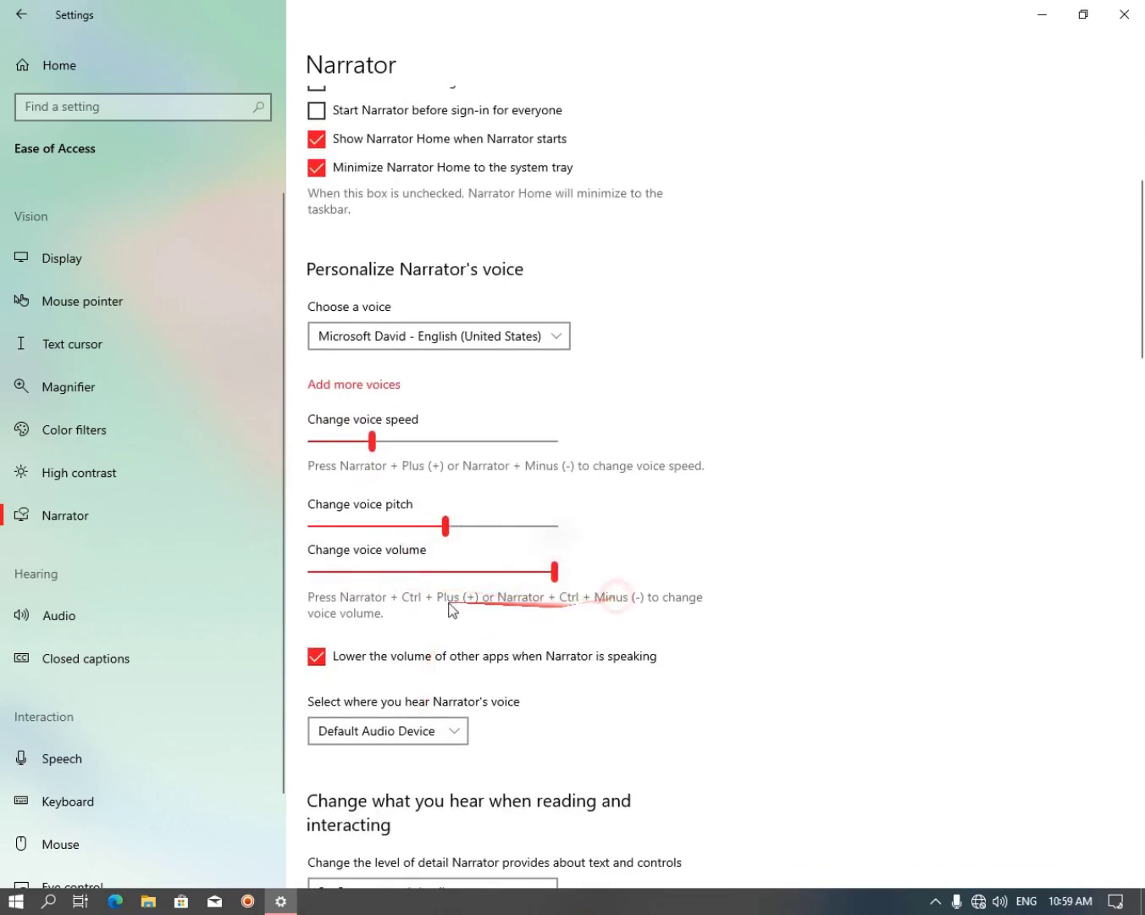
# Change Narrator's voice to Microsoft Zira - English (United States)
pyautogui.scroll(1, 451, 610)
pyautogui.scroll(1, 450, 610)
pyautogui.click(447, 464)
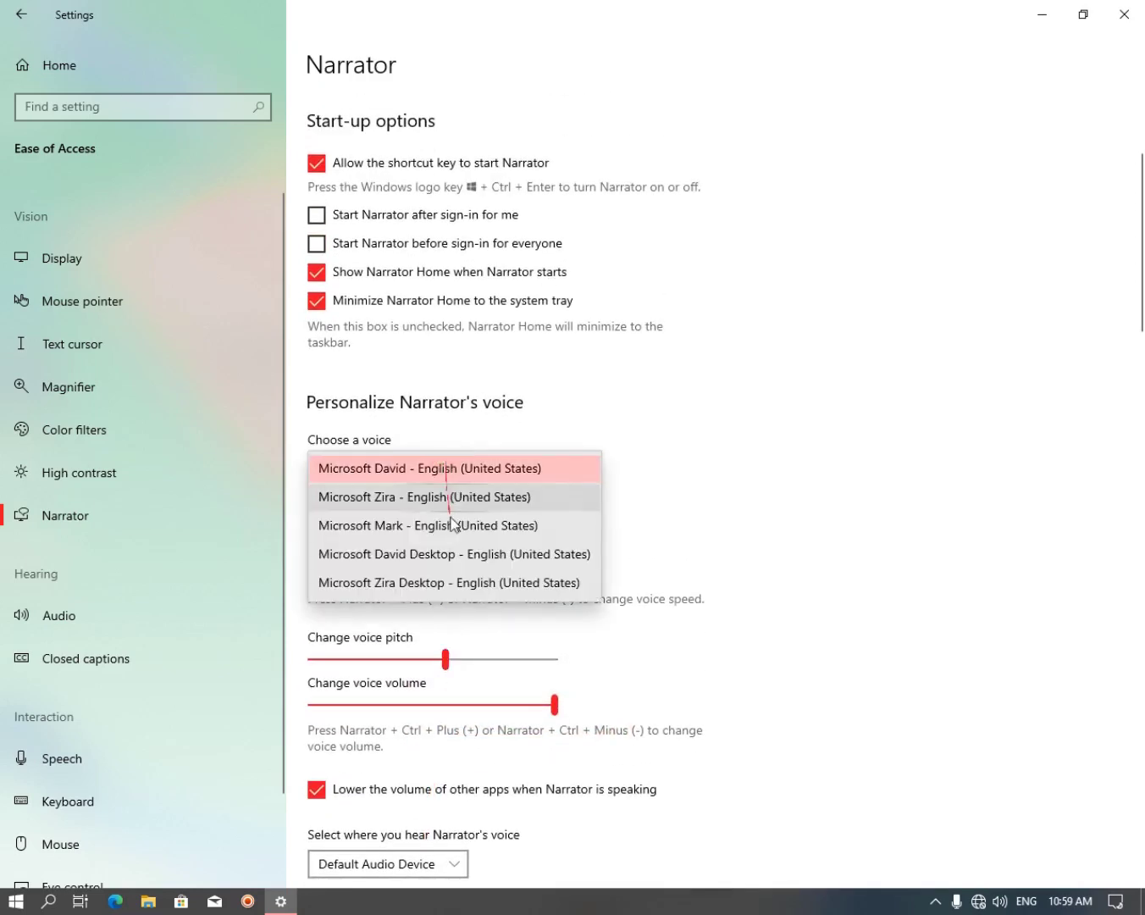
pyautogui.click(390, 468)
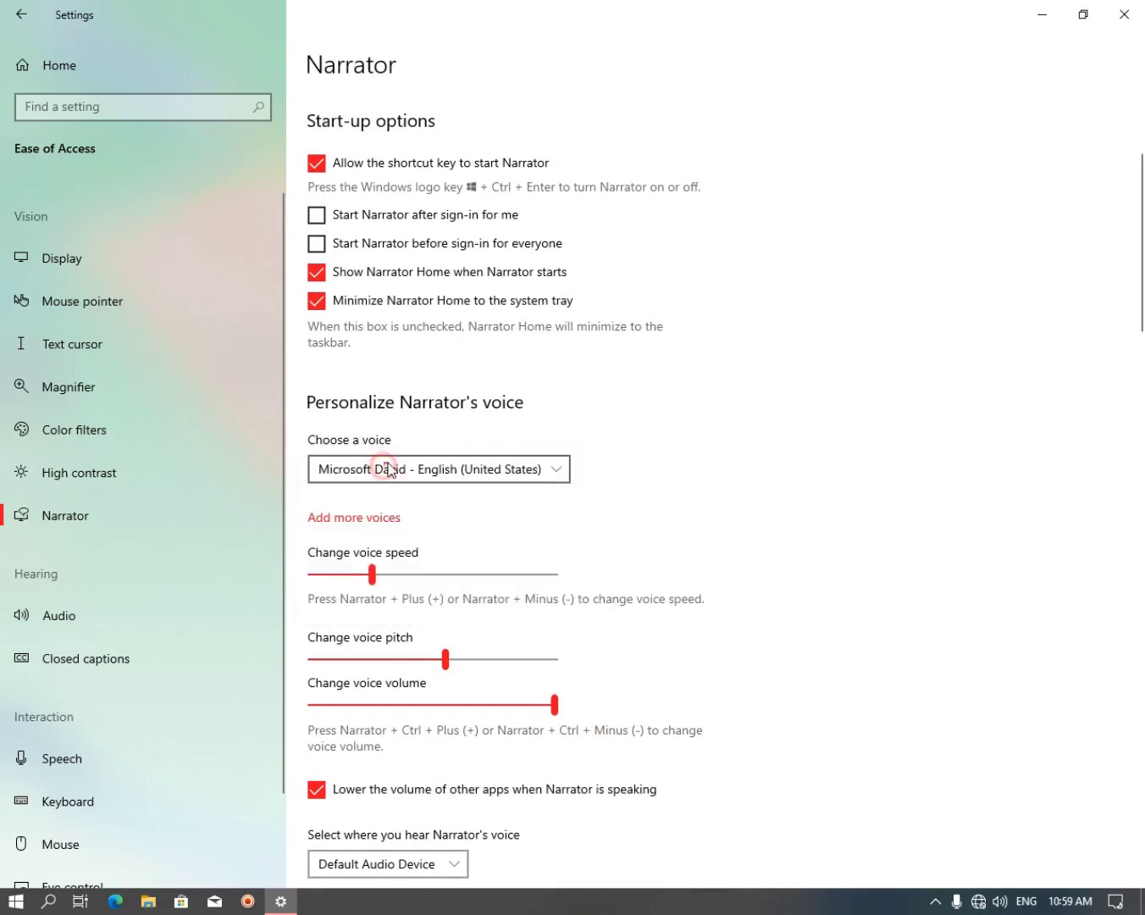
pyautogui.click(439, 470)
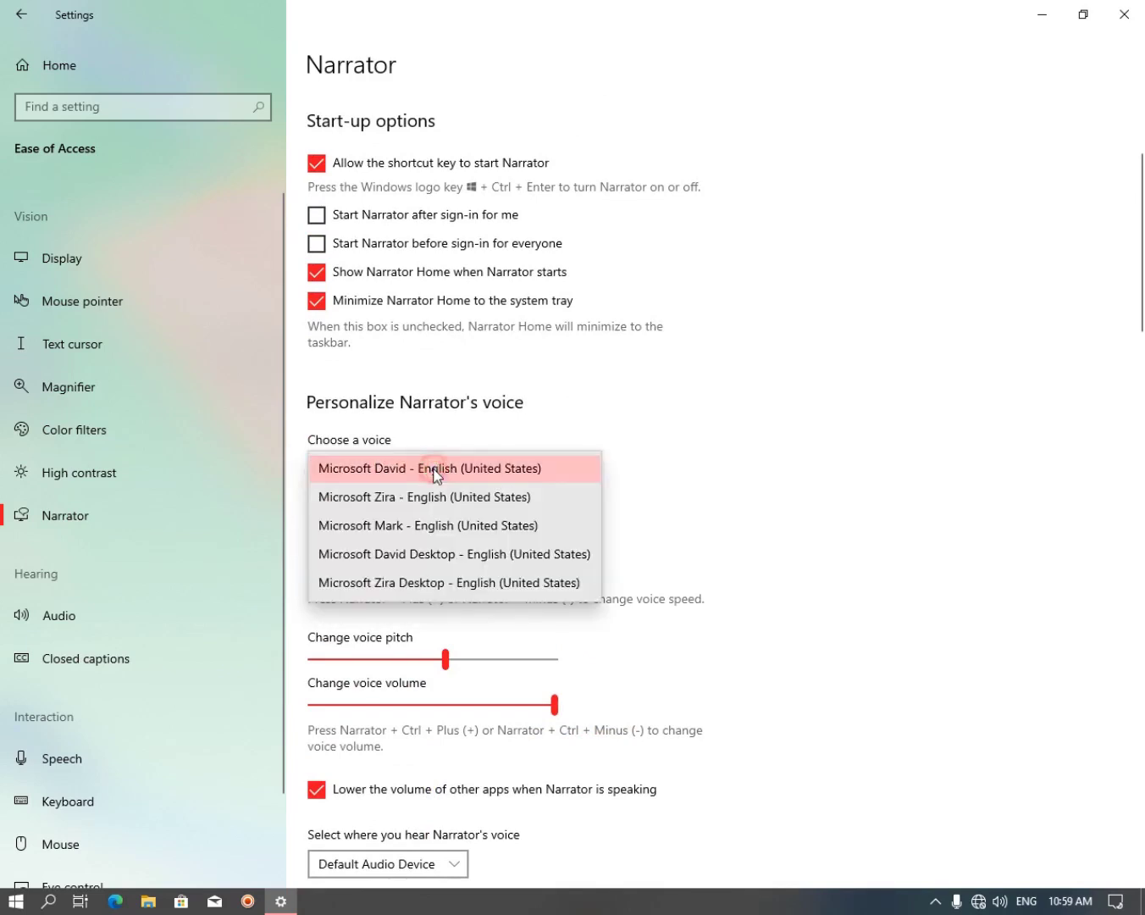
pyautogui.click(404, 501)
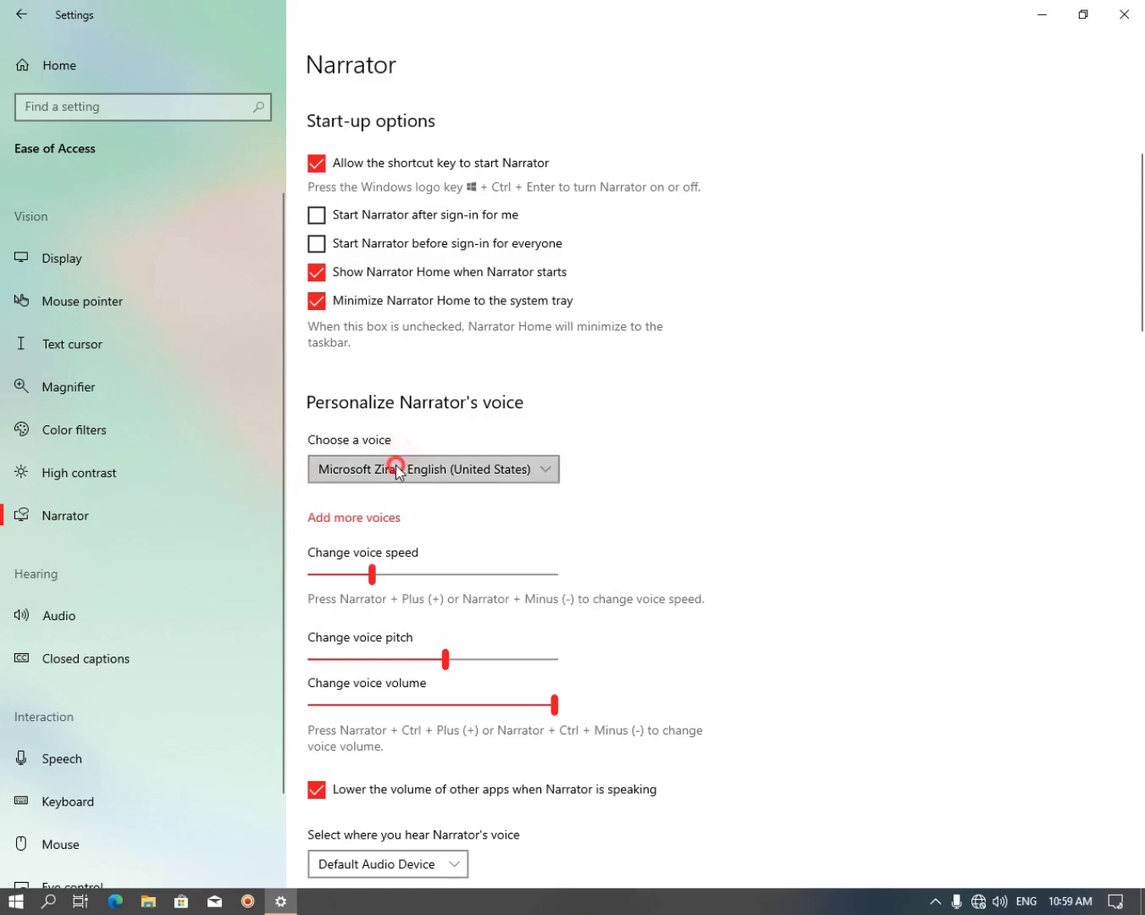
pyautogui.click(397, 467)
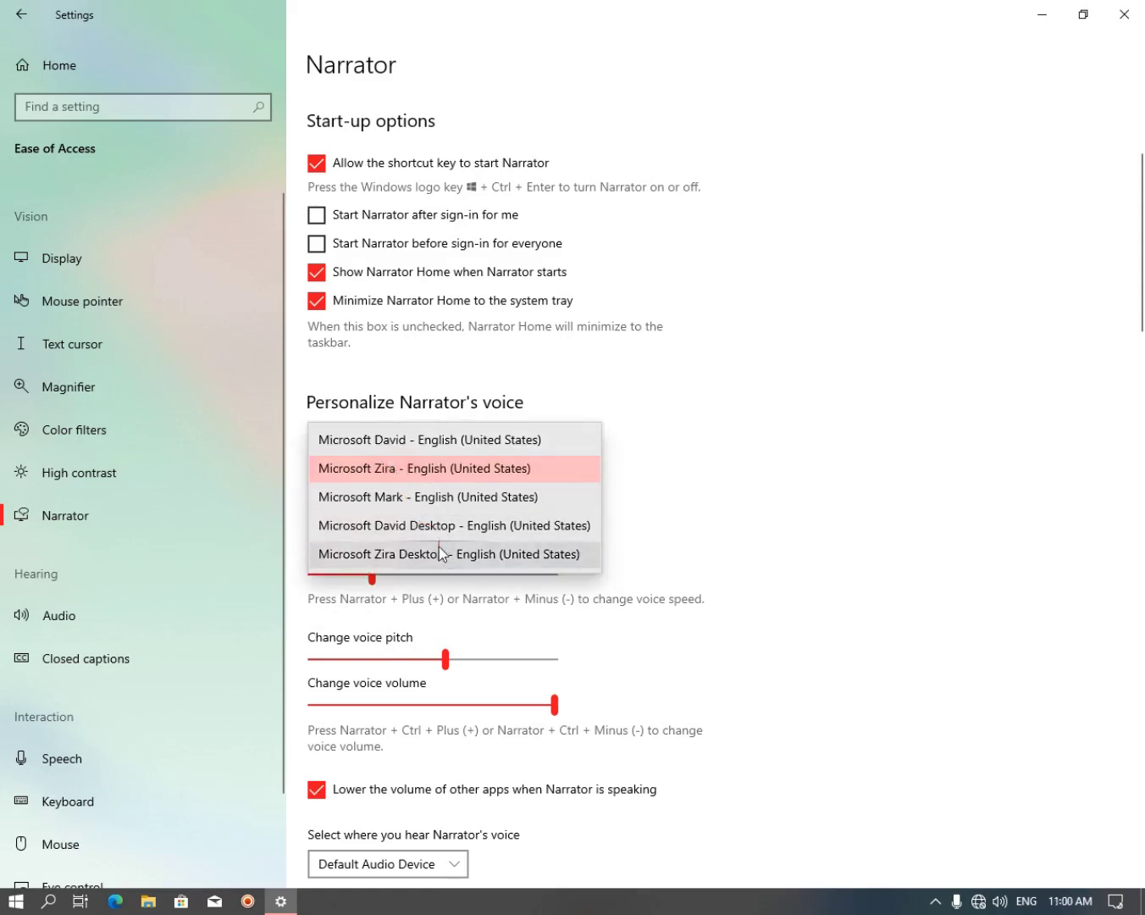
pyautogui.click(642, 480)
# Enable the start-up option Start Narrator after sign-in for me and disable it again
pyautogui.scroll(3, 452, 460)
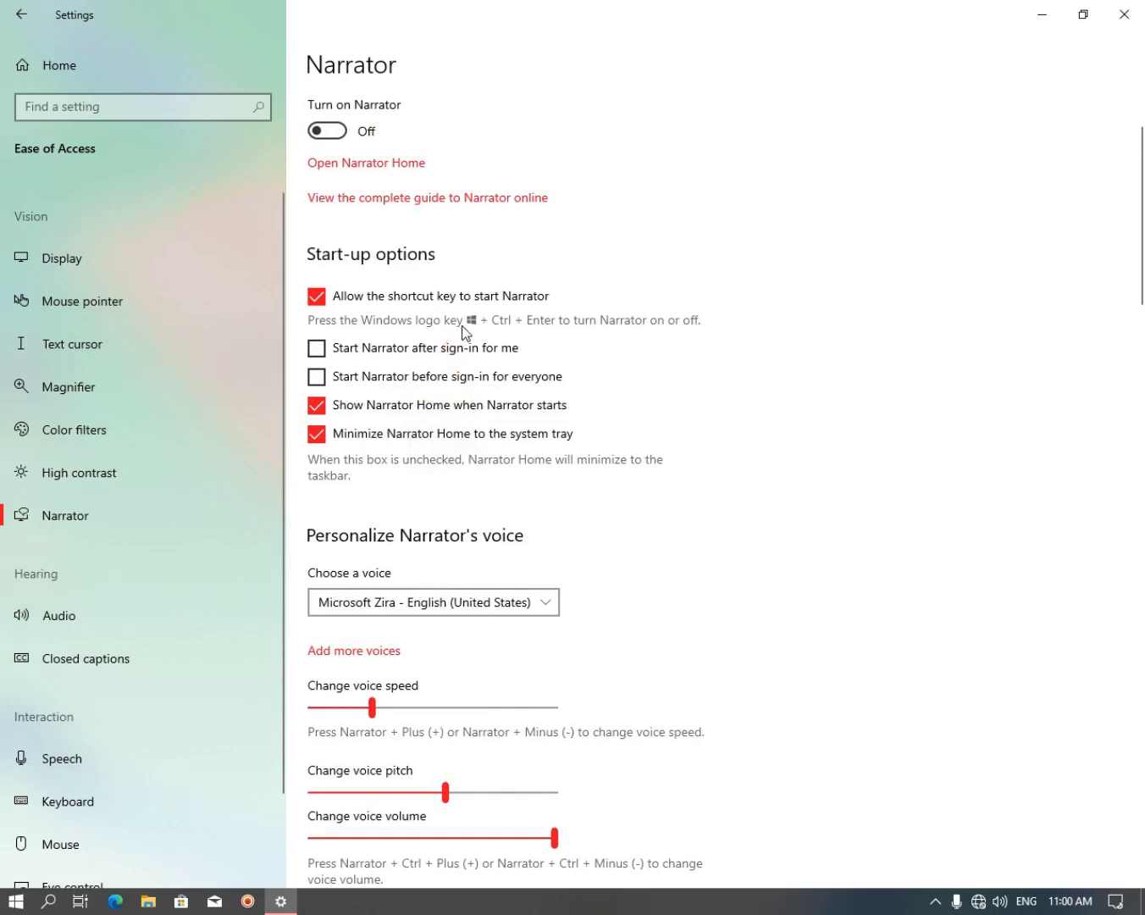
pyautogui.scroll(3, 339, 294)
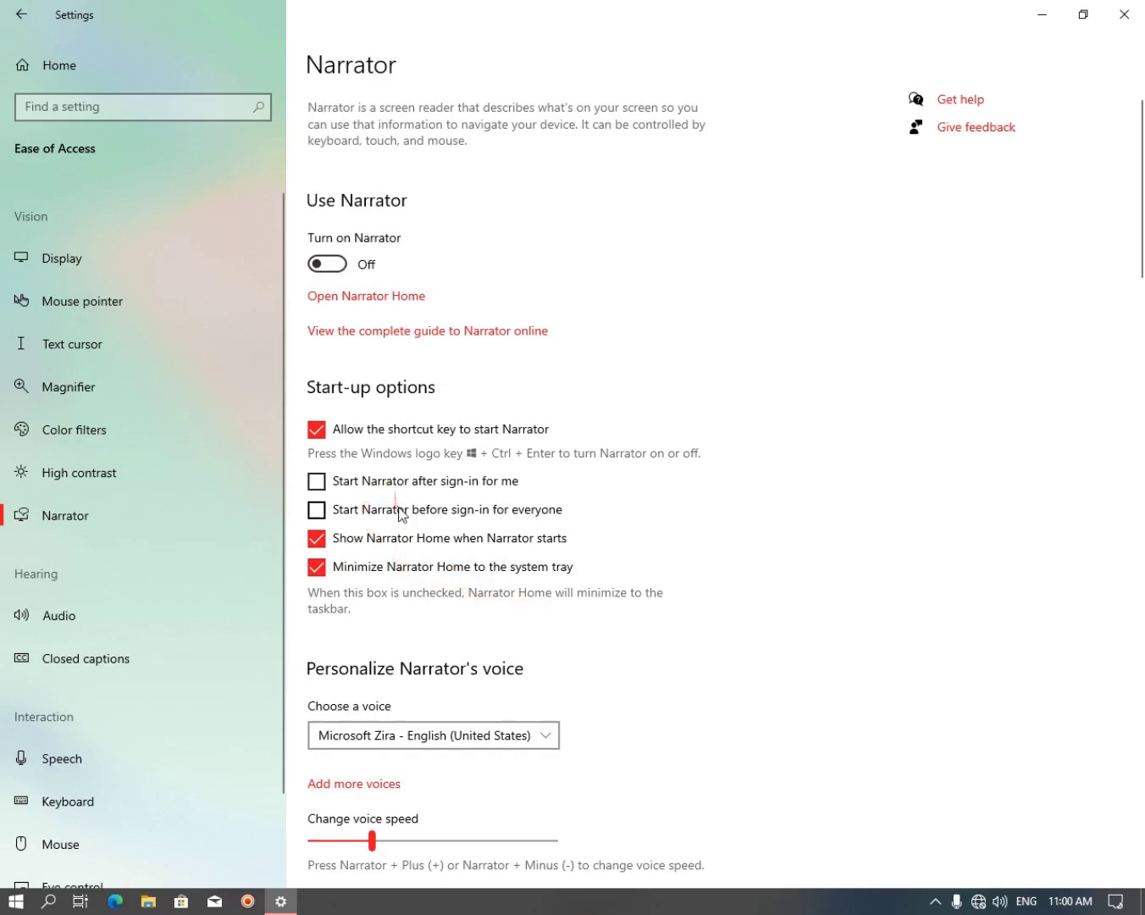
pyautogui.click(379, 483)
pyautogui.click(379, 485)
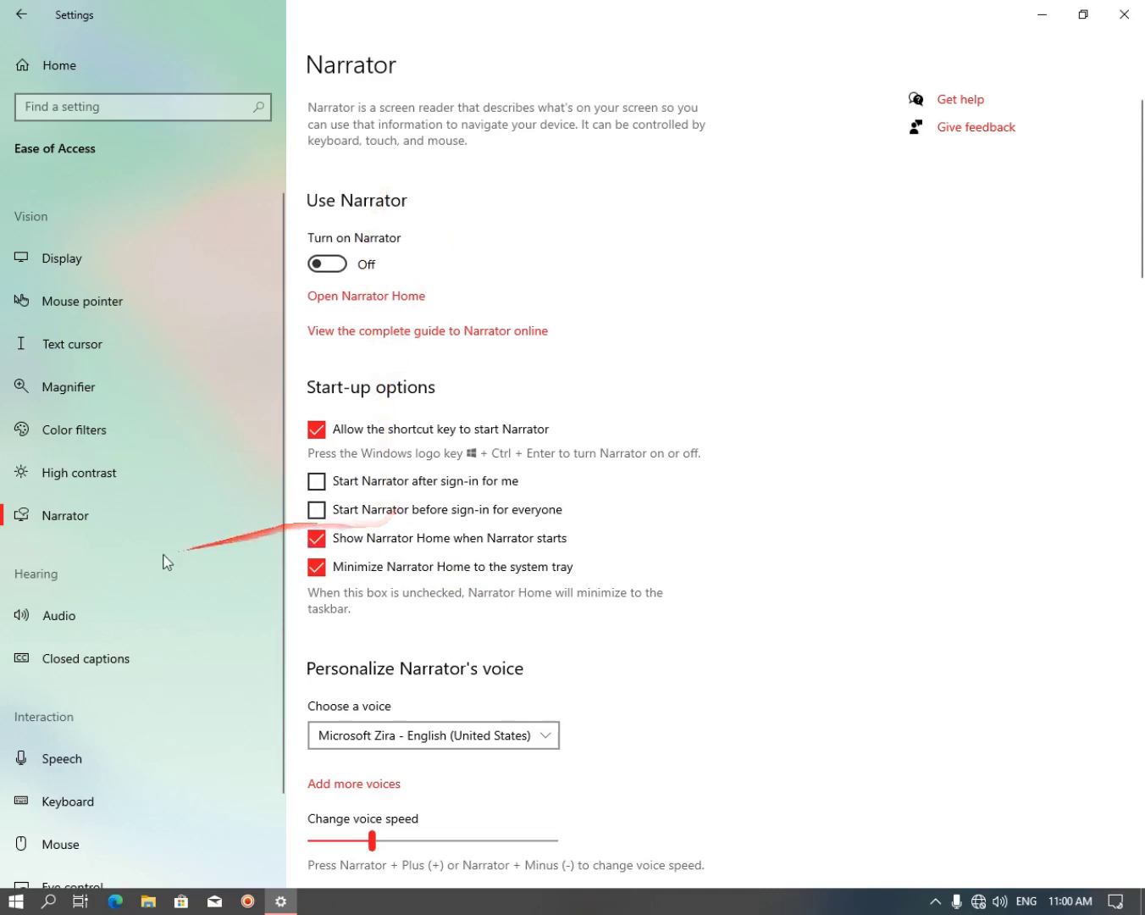
# Go to the Audio page under Hearing and set the device volume to 100%
pyautogui.scroll(-2, 169, 557)
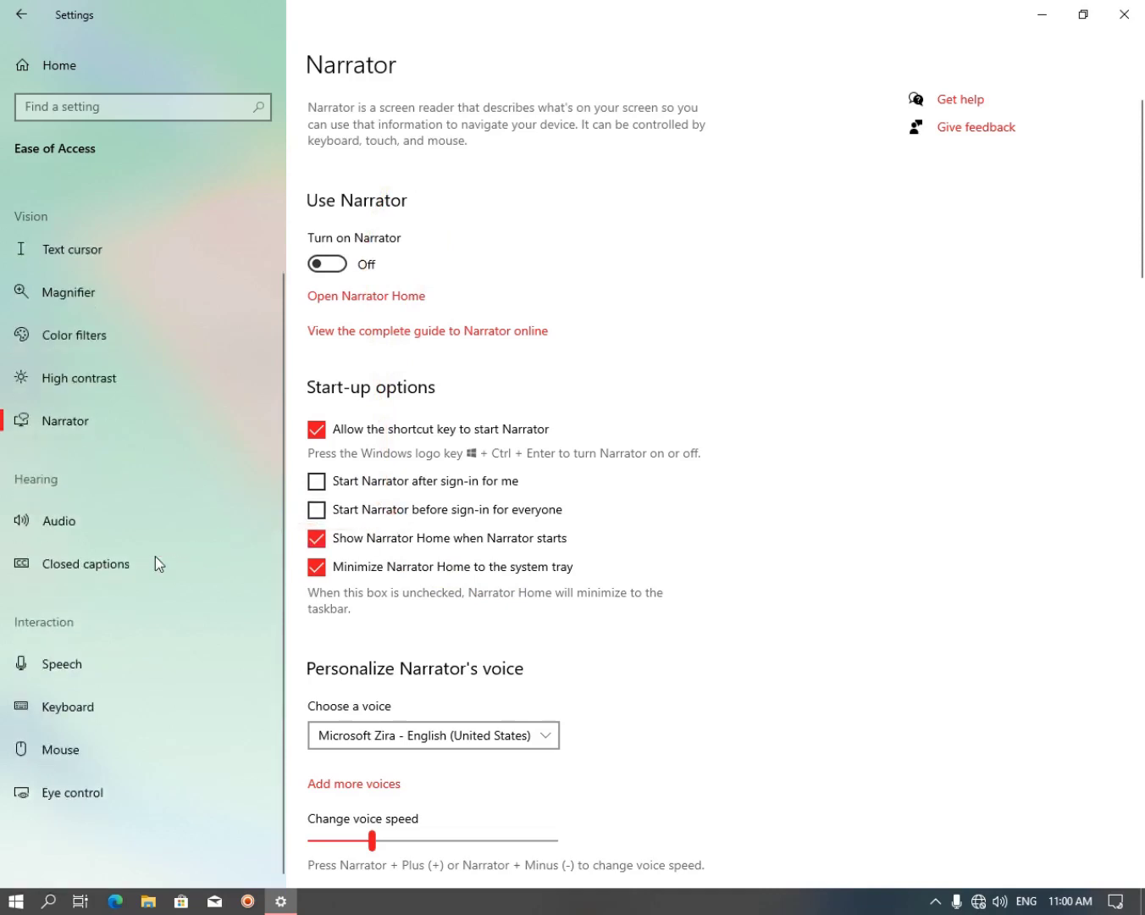
pyautogui.click(87, 523)
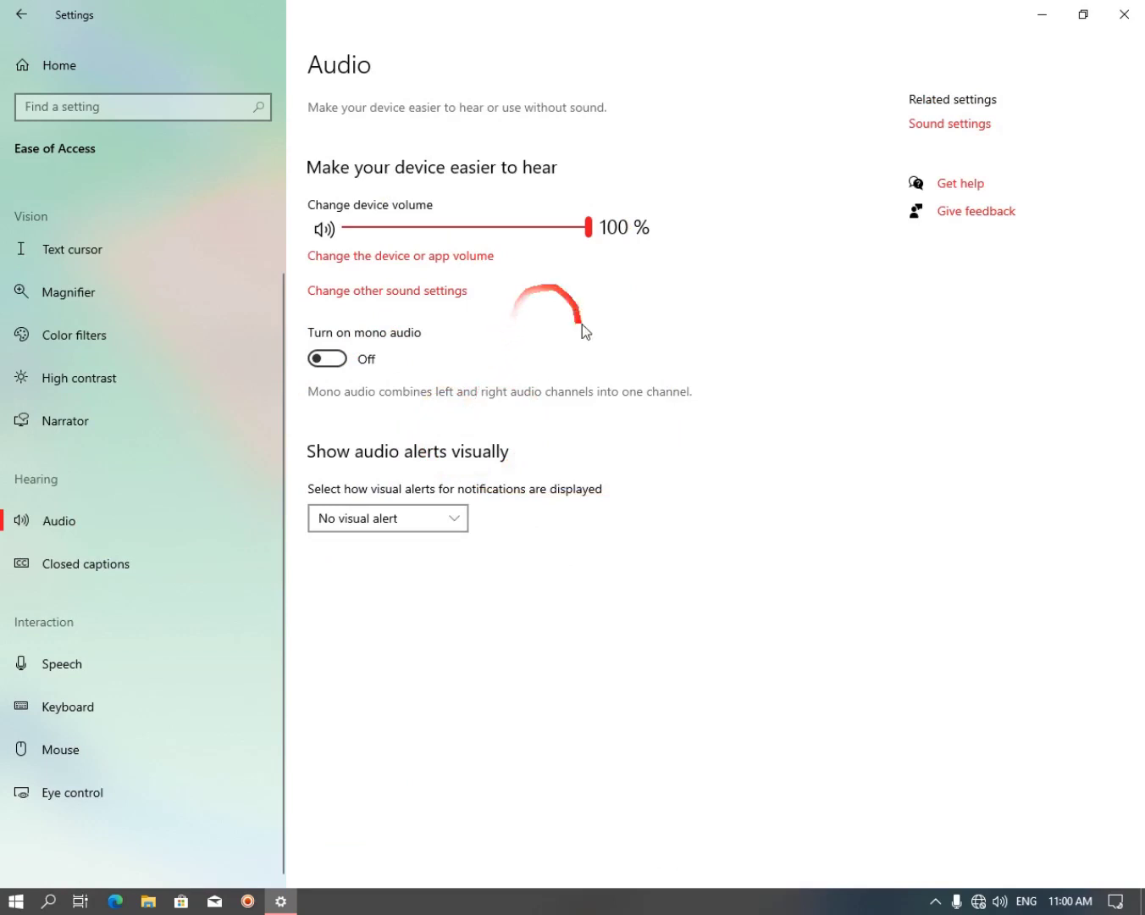
pyautogui.moveTo(585, 234); pyautogui.dragTo(686, 248)
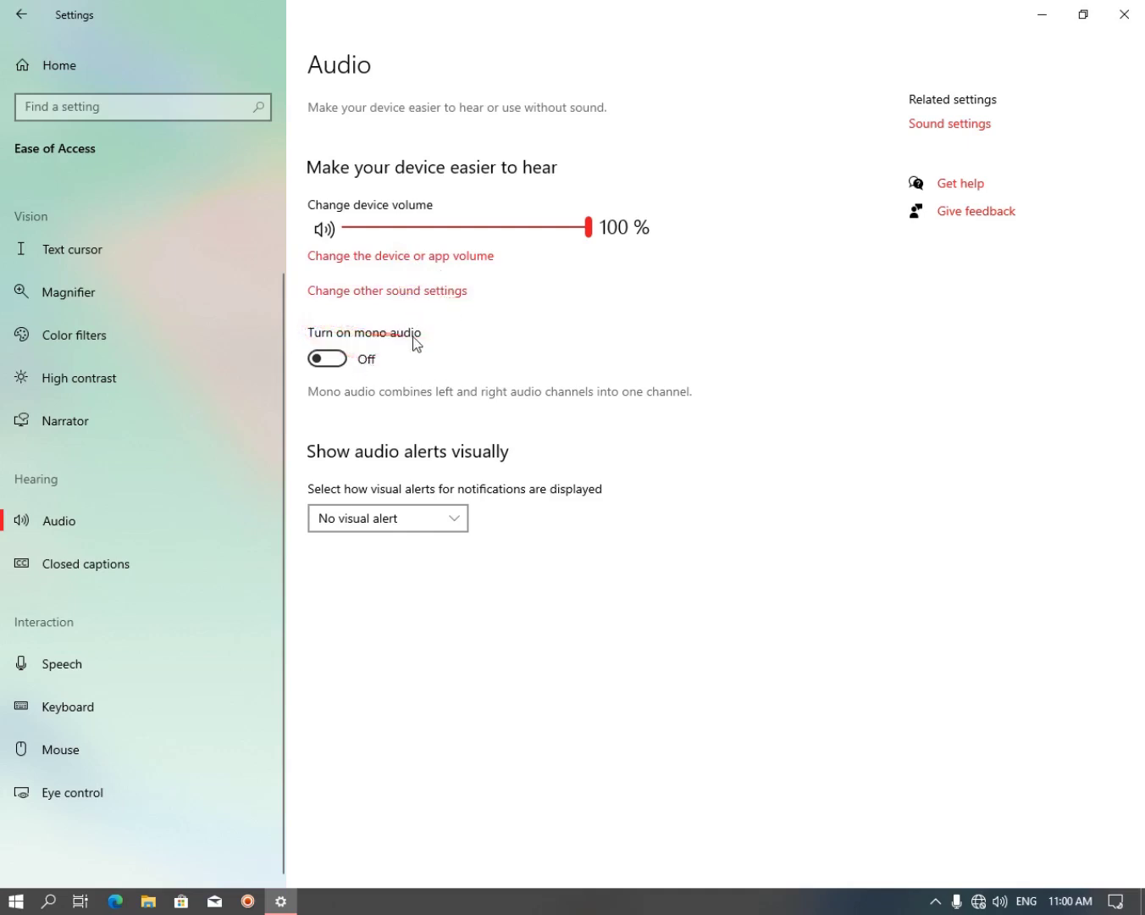
# Turn on mono audio to combine the left and right channels
pyautogui.click(343, 364)
pyautogui.click(342, 365)
pyautogui.click(325, 361)
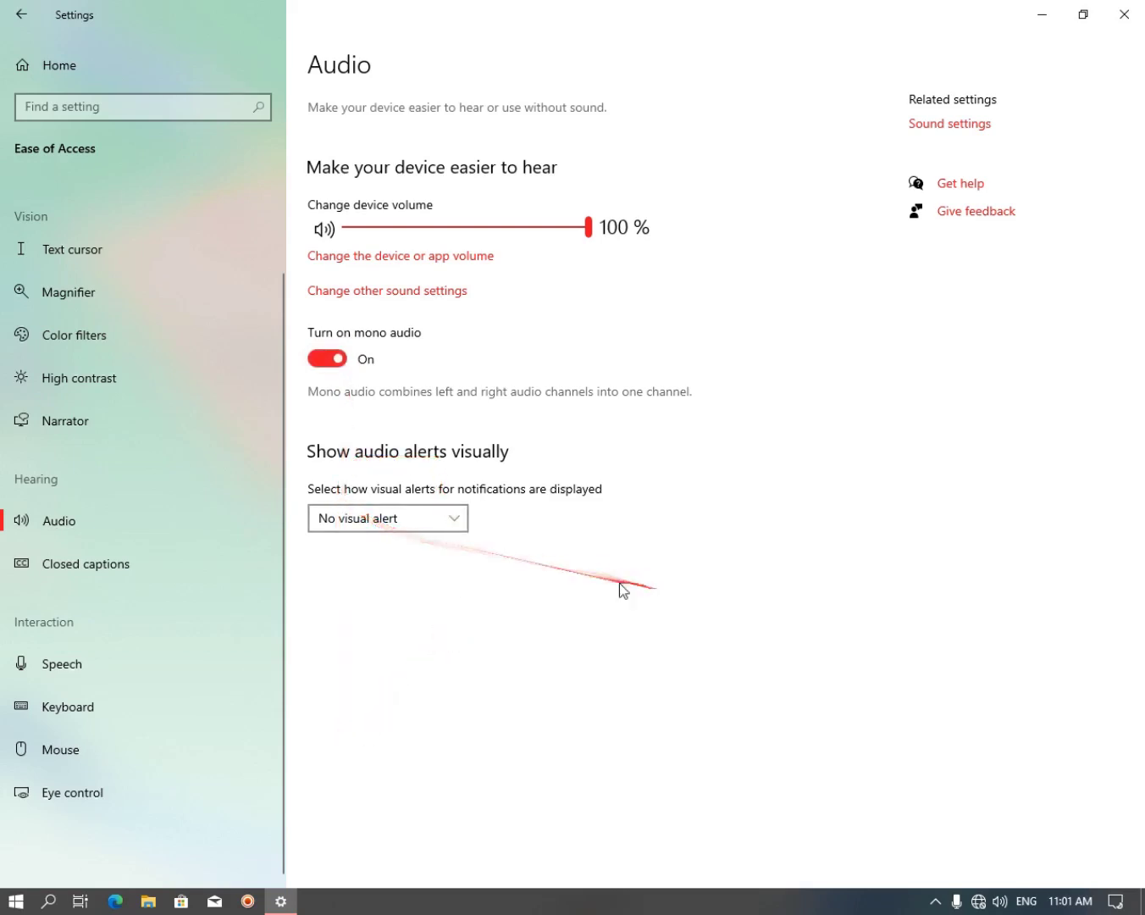
# Switch the visual alert for notifications to Flash the active window and back to No visual alert
pyautogui.click(399, 524)
pyautogui.click(633, 543)
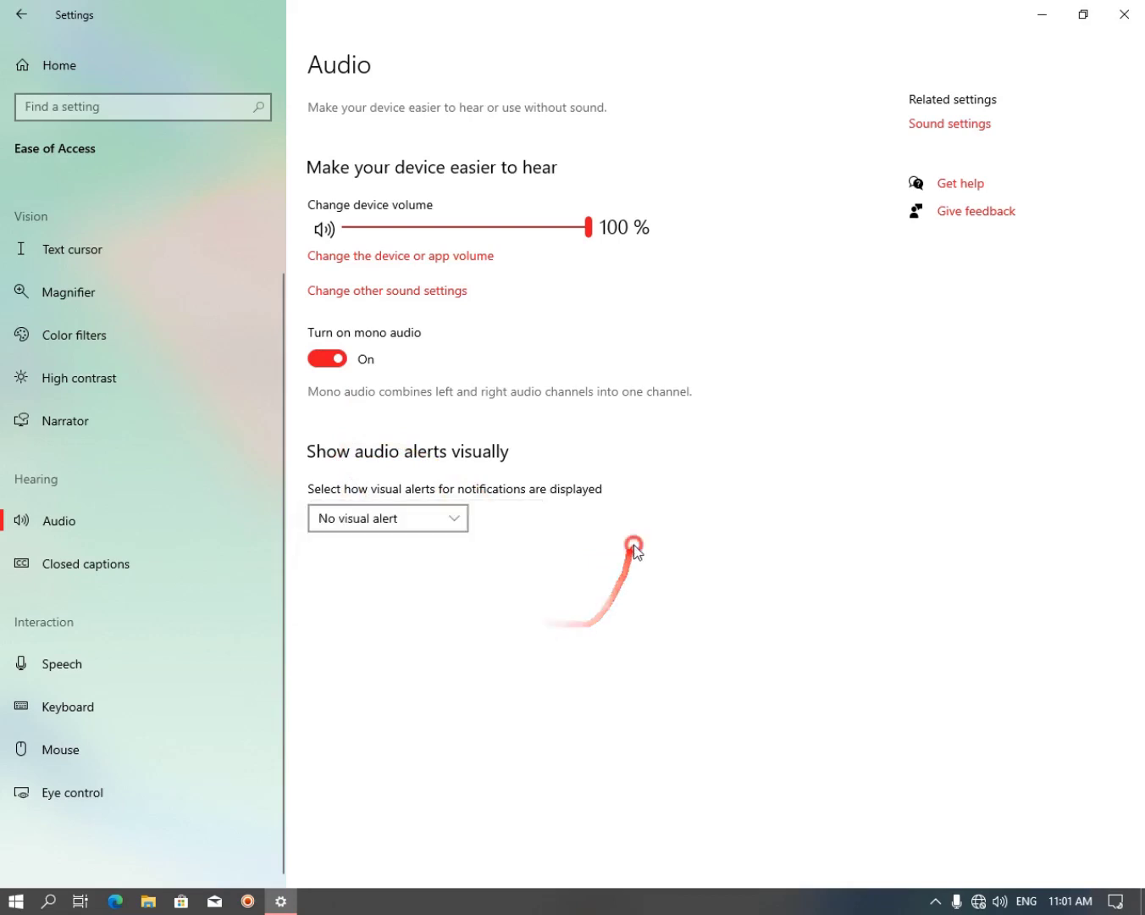
pyautogui.click(424, 520)
pyautogui.click(403, 579)
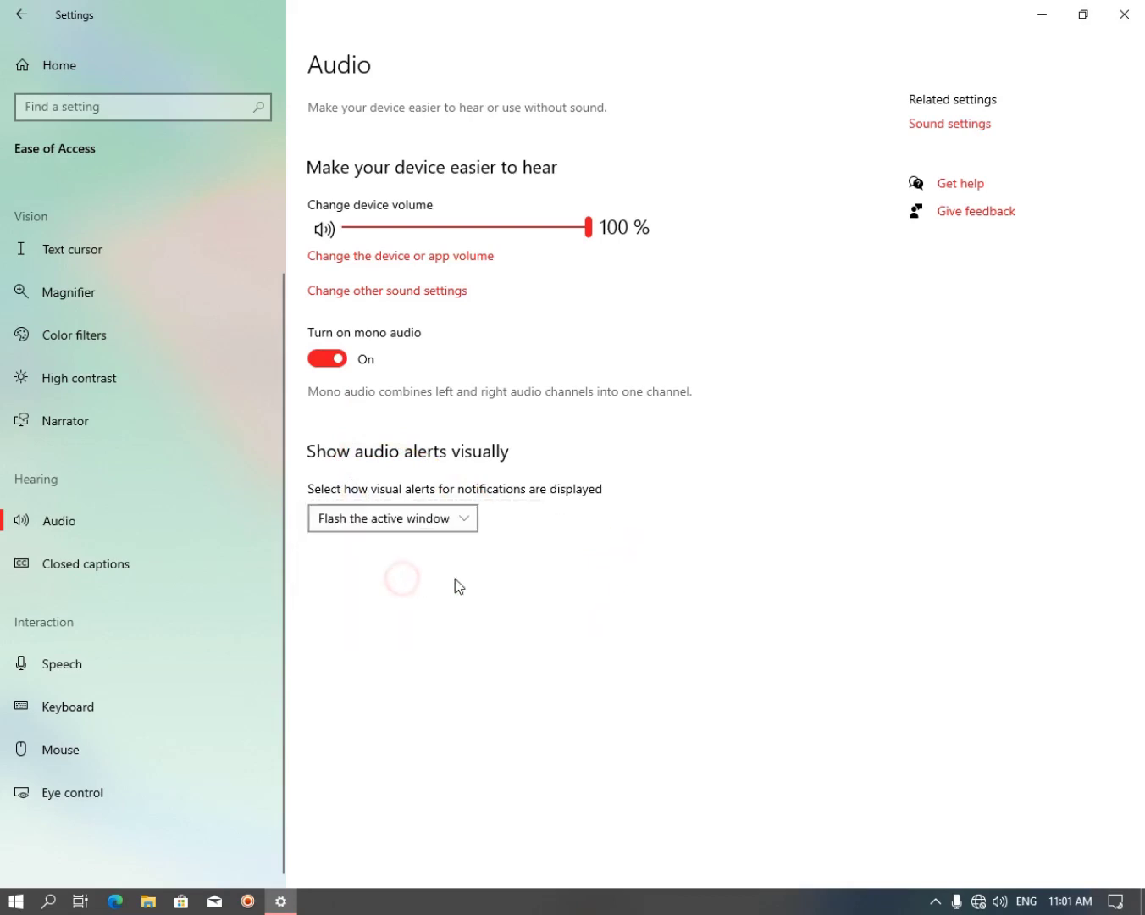
pyautogui.click(491, 585)
pyautogui.click(471, 525)
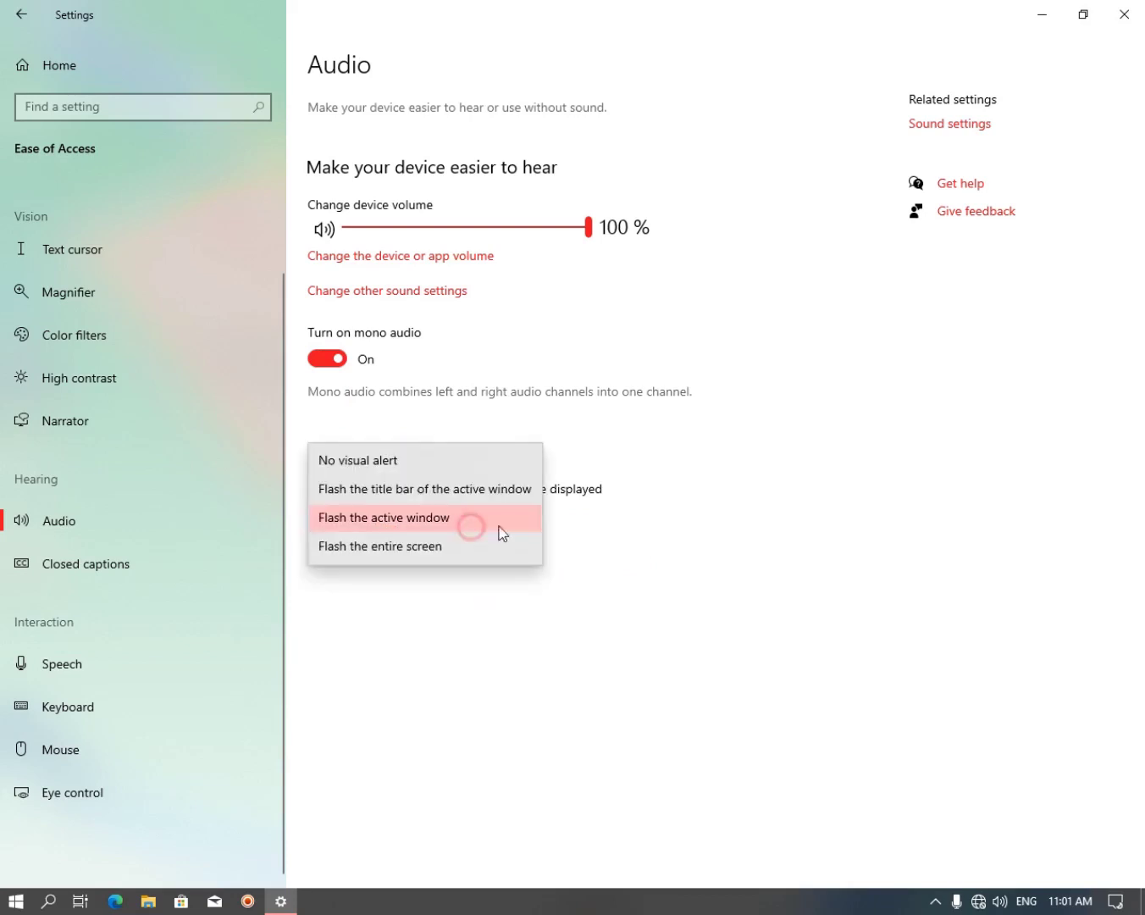
pyautogui.click(340, 460)
pyautogui.click(631, 522)
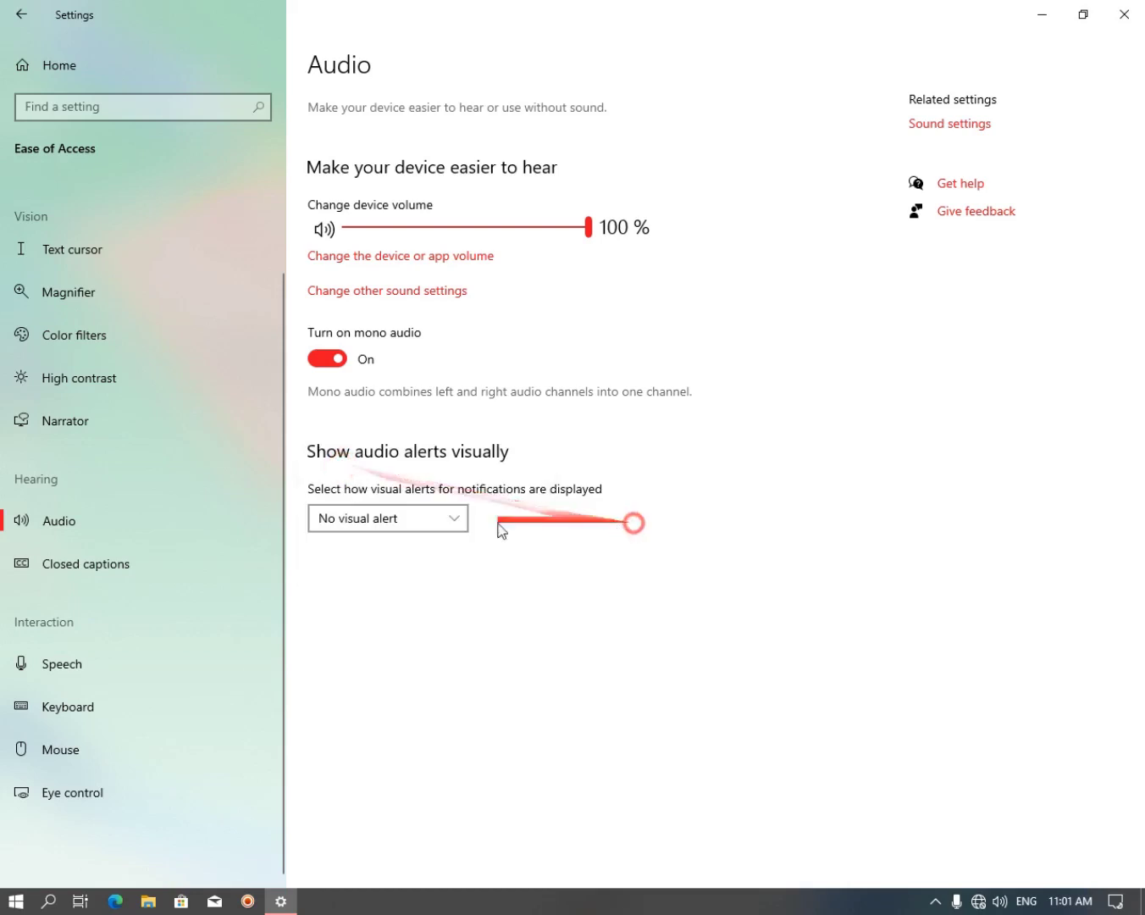
# On the Closed captions page under Hearing, try the caption color Red and settle on White
pyautogui.click(127, 565)
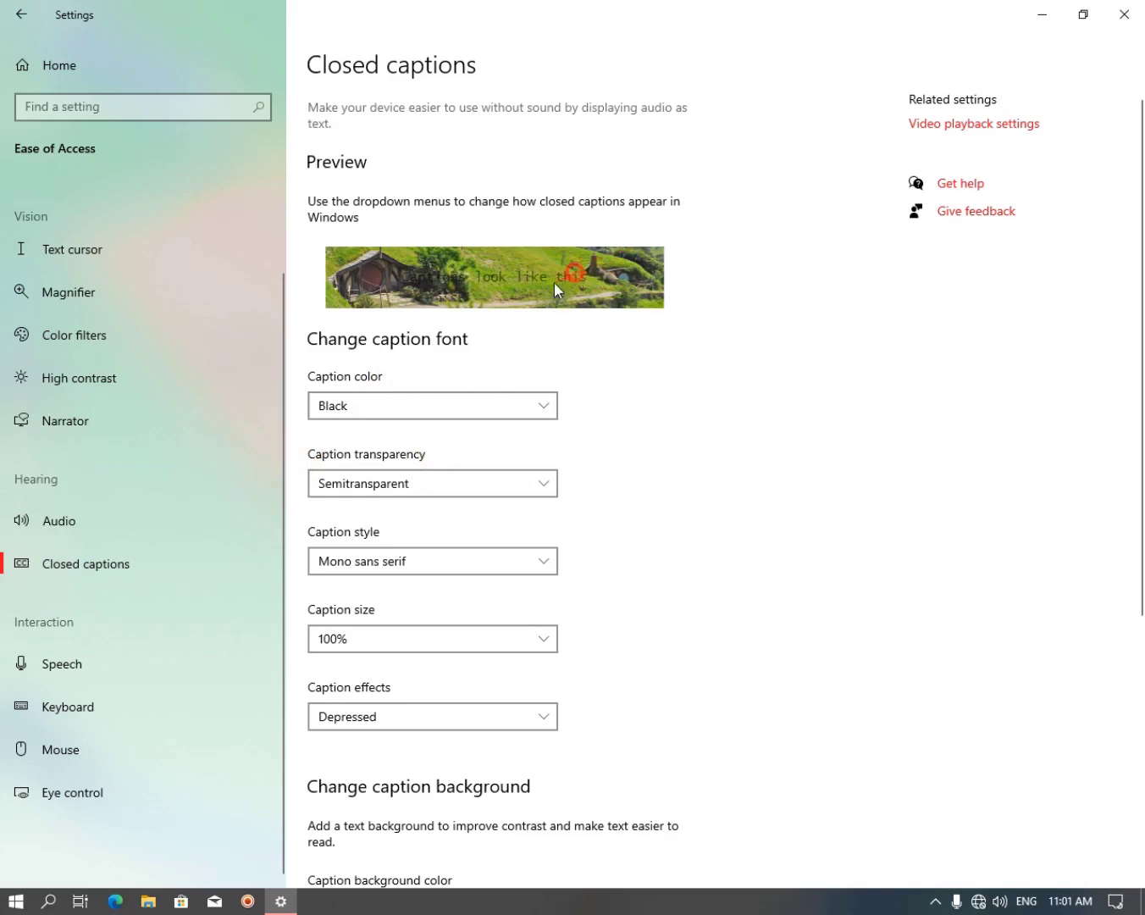
pyautogui.click(390, 406)
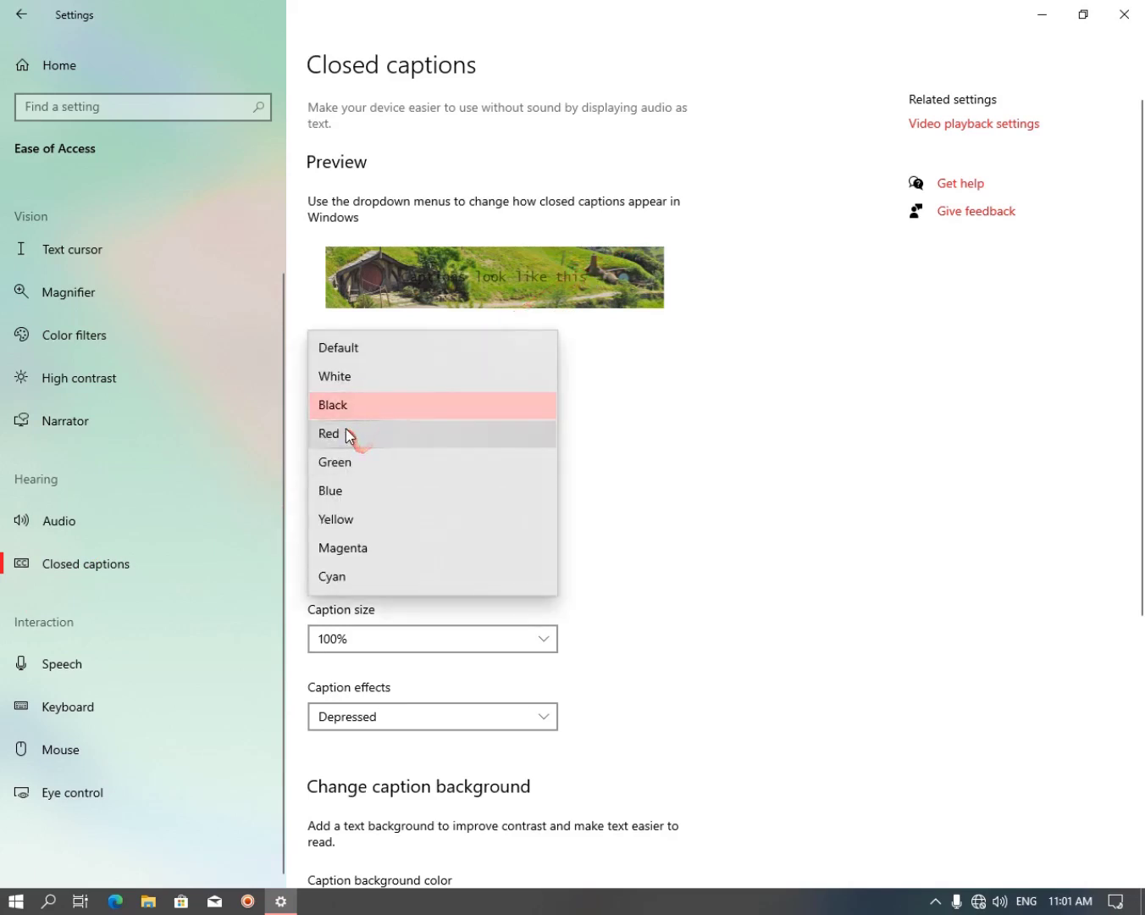
pyautogui.click(345, 429)
pyautogui.click(373, 403)
pyautogui.click(360, 354)
pyautogui.scroll(-5, 445, 508)
pyautogui.scroll(5, 439, 526)
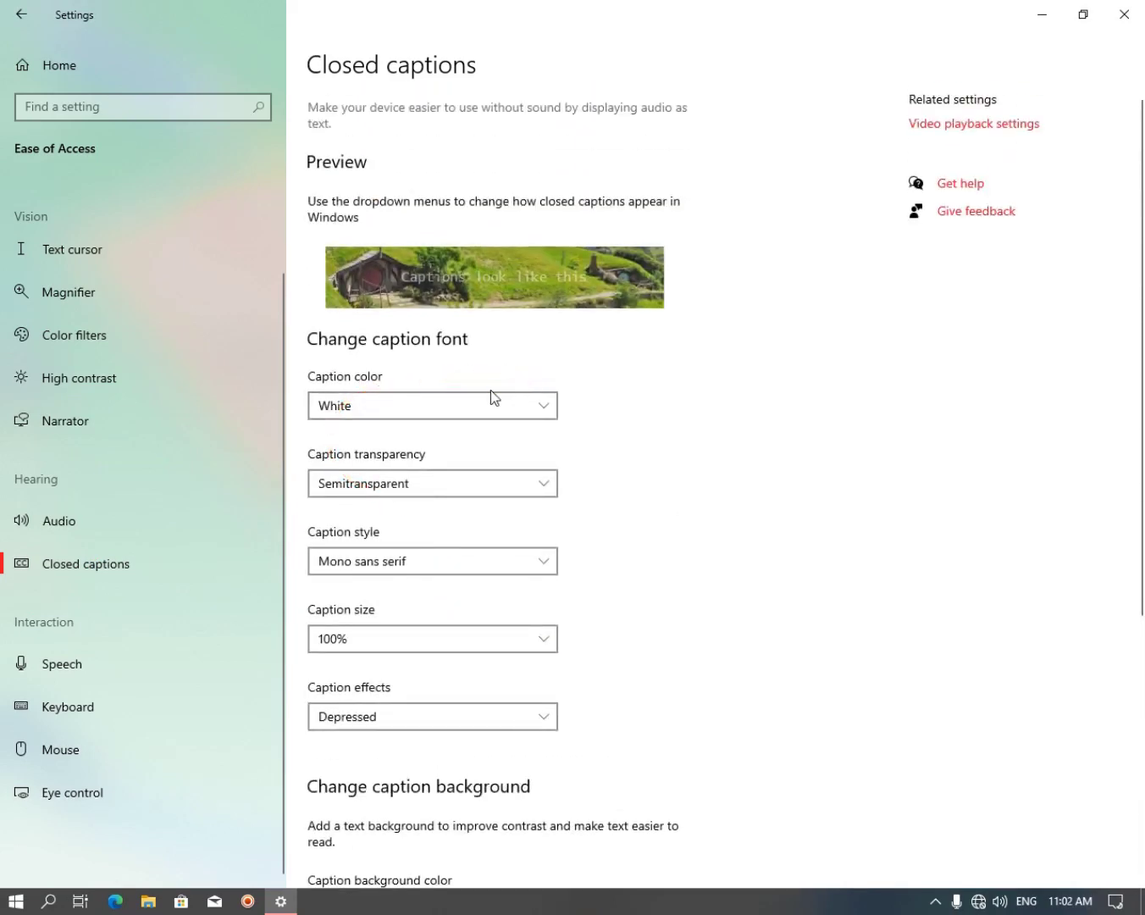
pyautogui.moveTo(491, 390)
pyautogui.mouseDown()
pyautogui.moveTo(366, 470)
pyautogui.moveTo(589, 370)
pyautogui.moveTo(398, 241)
pyautogui.moveTo(377, 277)
pyautogui.moveTo(644, 296)
pyautogui.mouseUp()
# On the Speech page, switch Speech Recognition off and on again and close its floating microphone bar
pyautogui.click(96, 671)
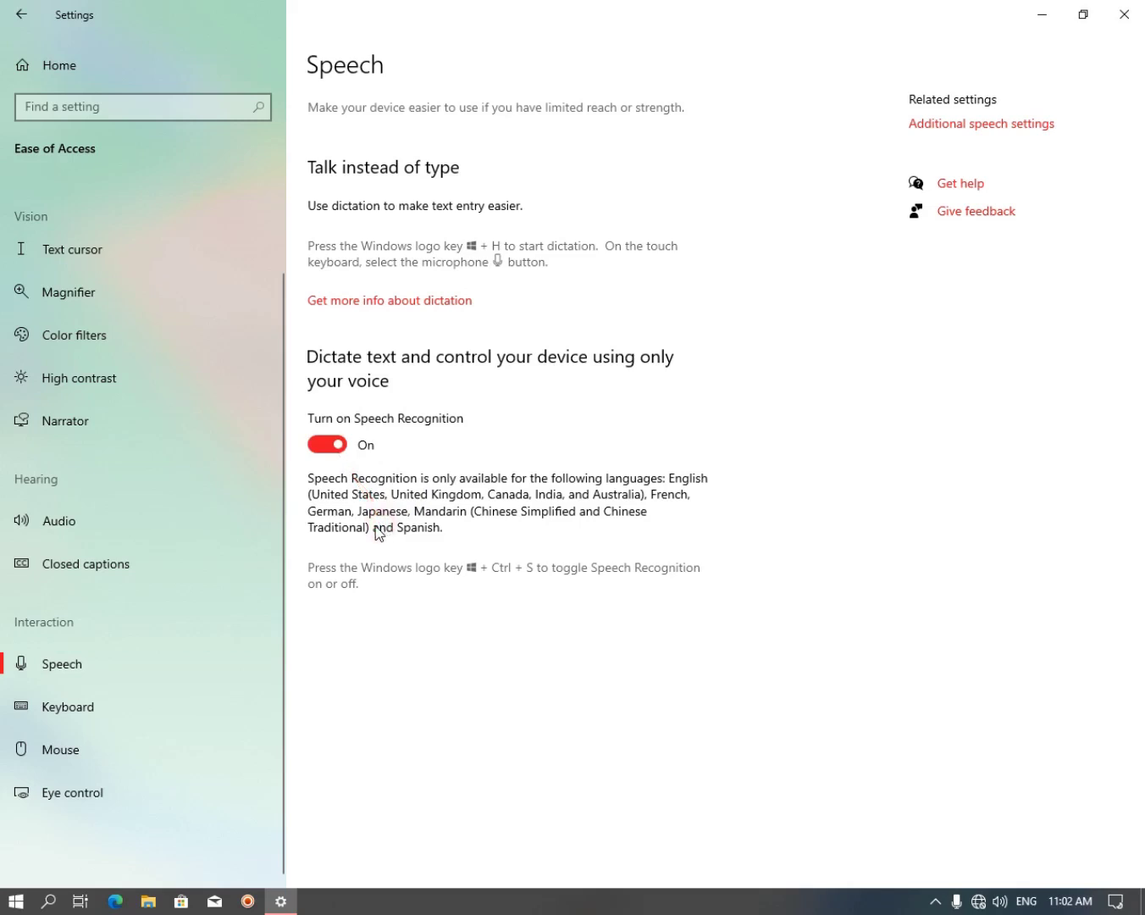
pyautogui.click(346, 446)
pyautogui.click(326, 447)
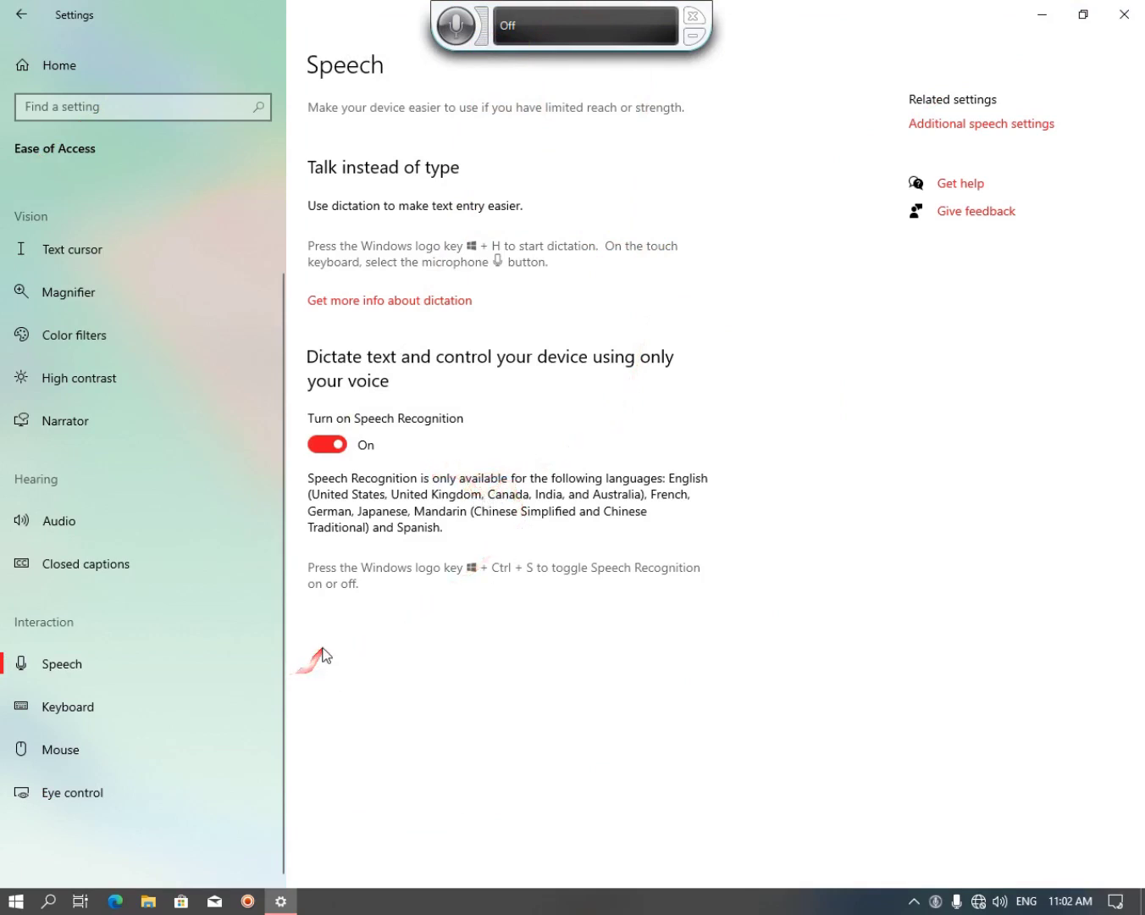
pyautogui.click(696, 14)
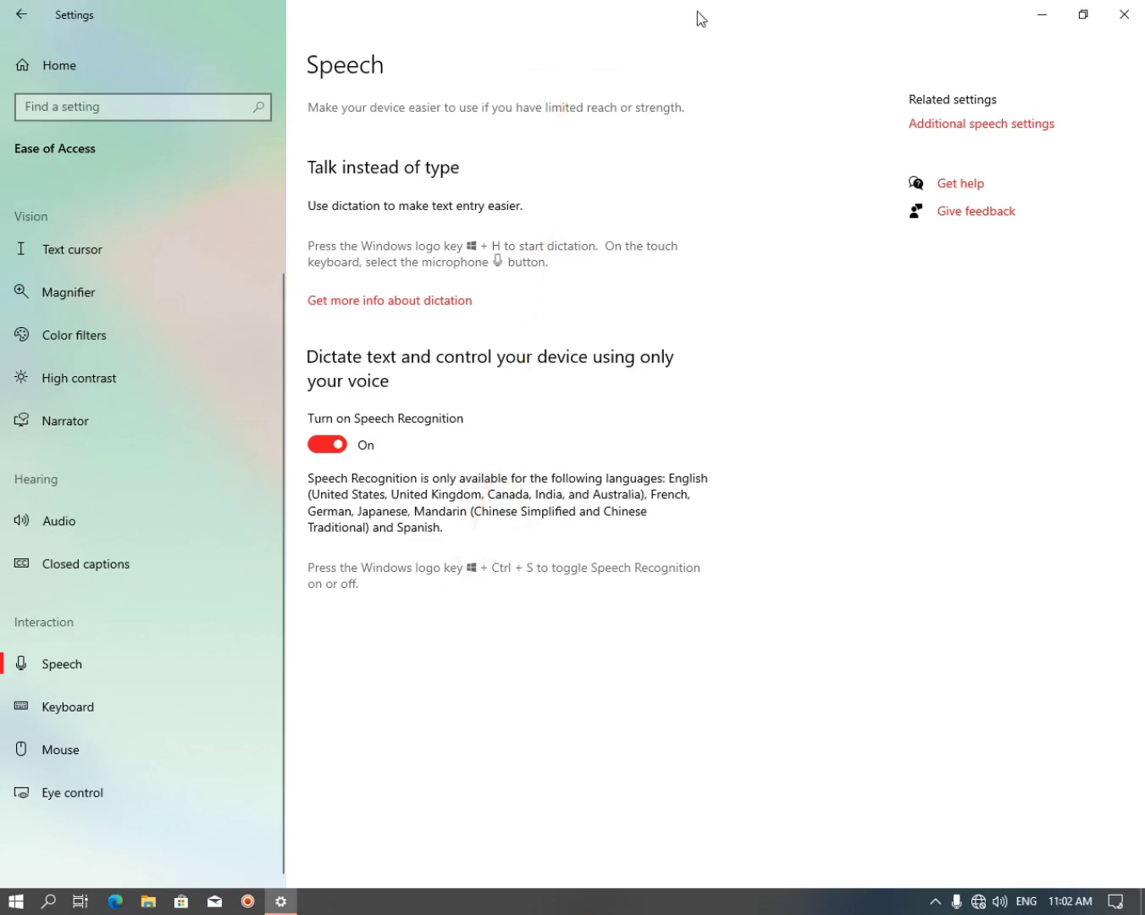
# Go to the Keyboard page, turn on the On-Screen Keyboard and move it over the lower part of the page
pyautogui.click(79, 714)
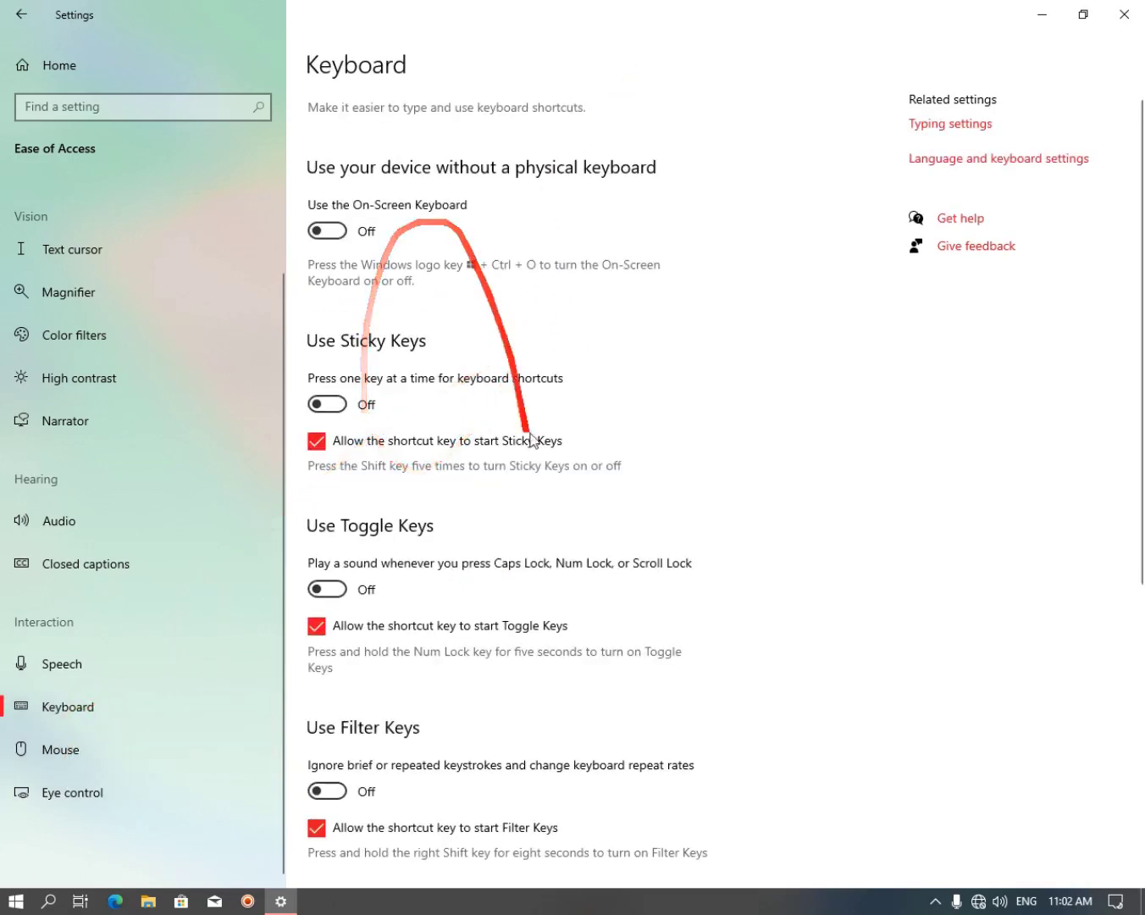
pyautogui.scroll(-1, 496, 288)
pyautogui.scroll(1, 496, 289)
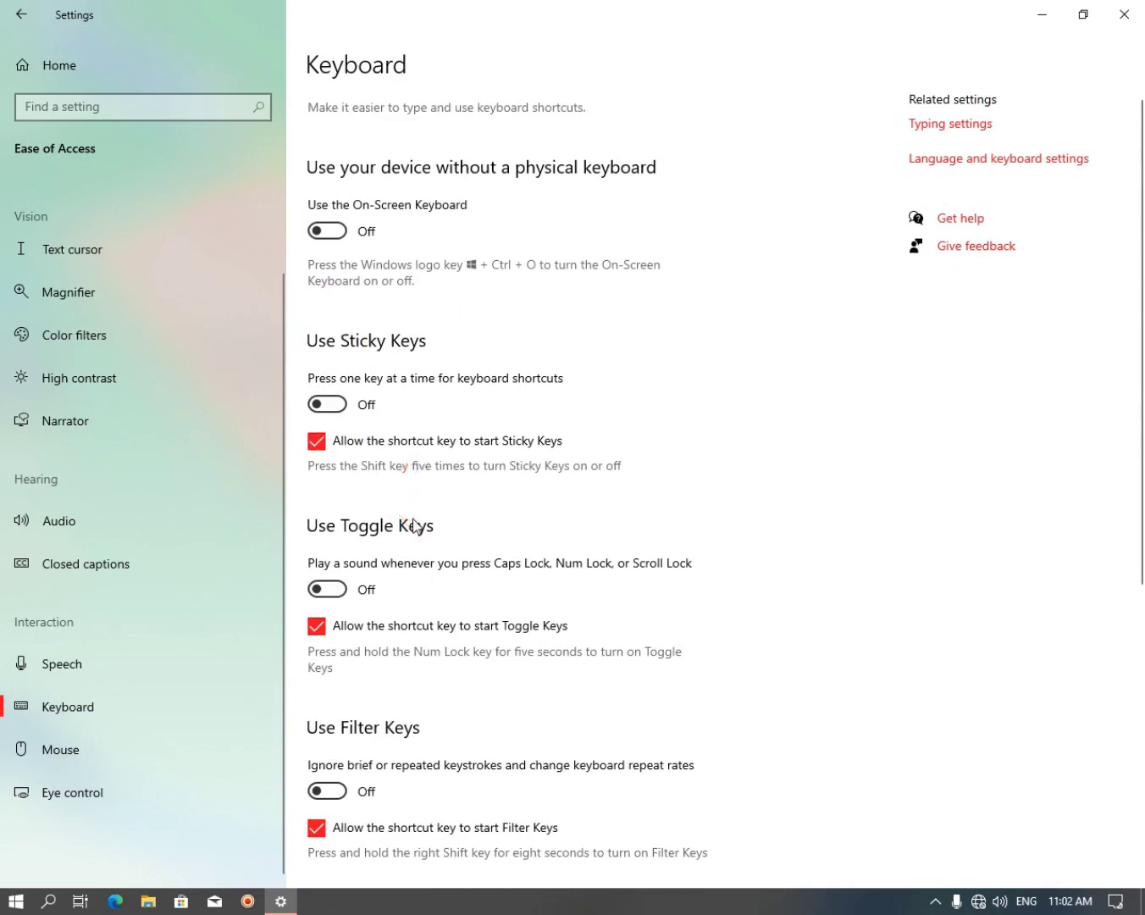
pyautogui.click(336, 237)
pyautogui.moveTo(343, 114)
pyautogui.mouseDown()
pyautogui.moveTo(342, 369)
pyautogui.moveTo(320, 571)
pyautogui.mouseUp()
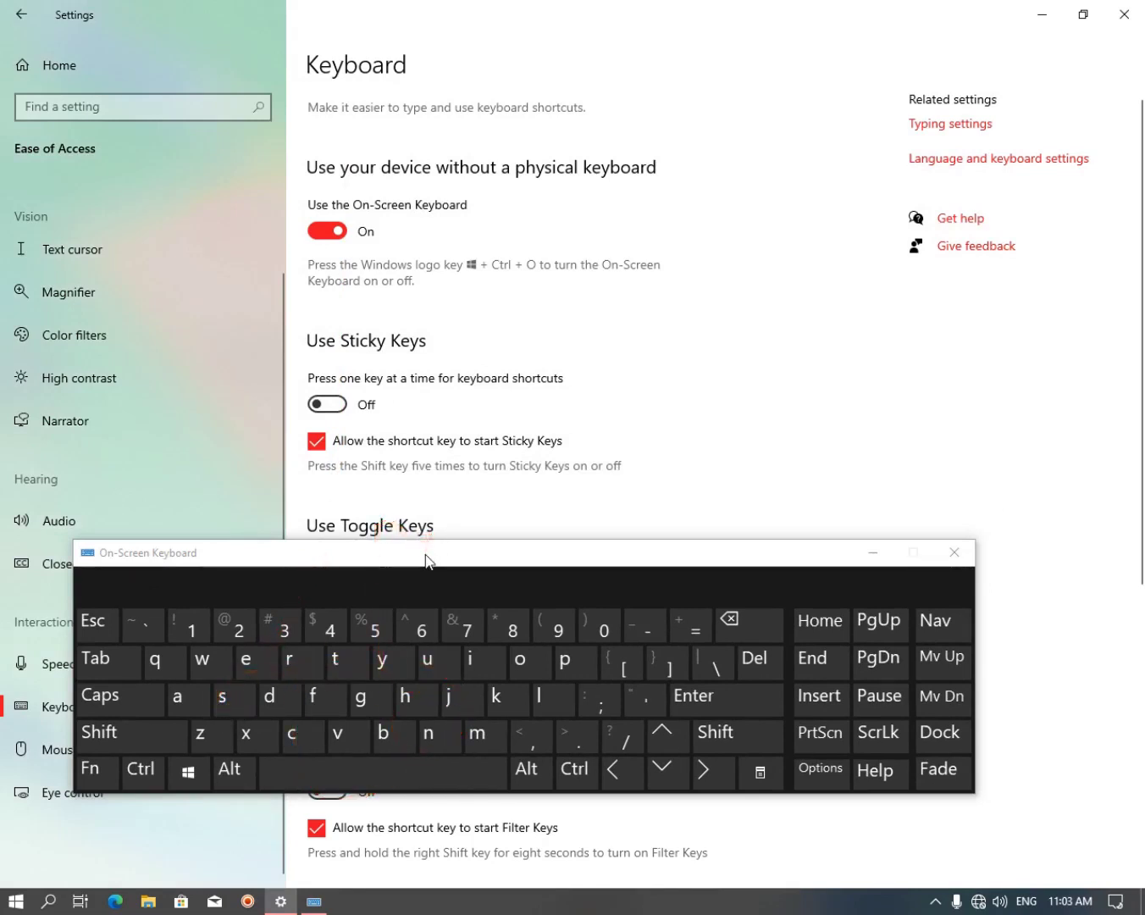
pyautogui.moveTo(427, 566); pyautogui.dragTo(394, 562)
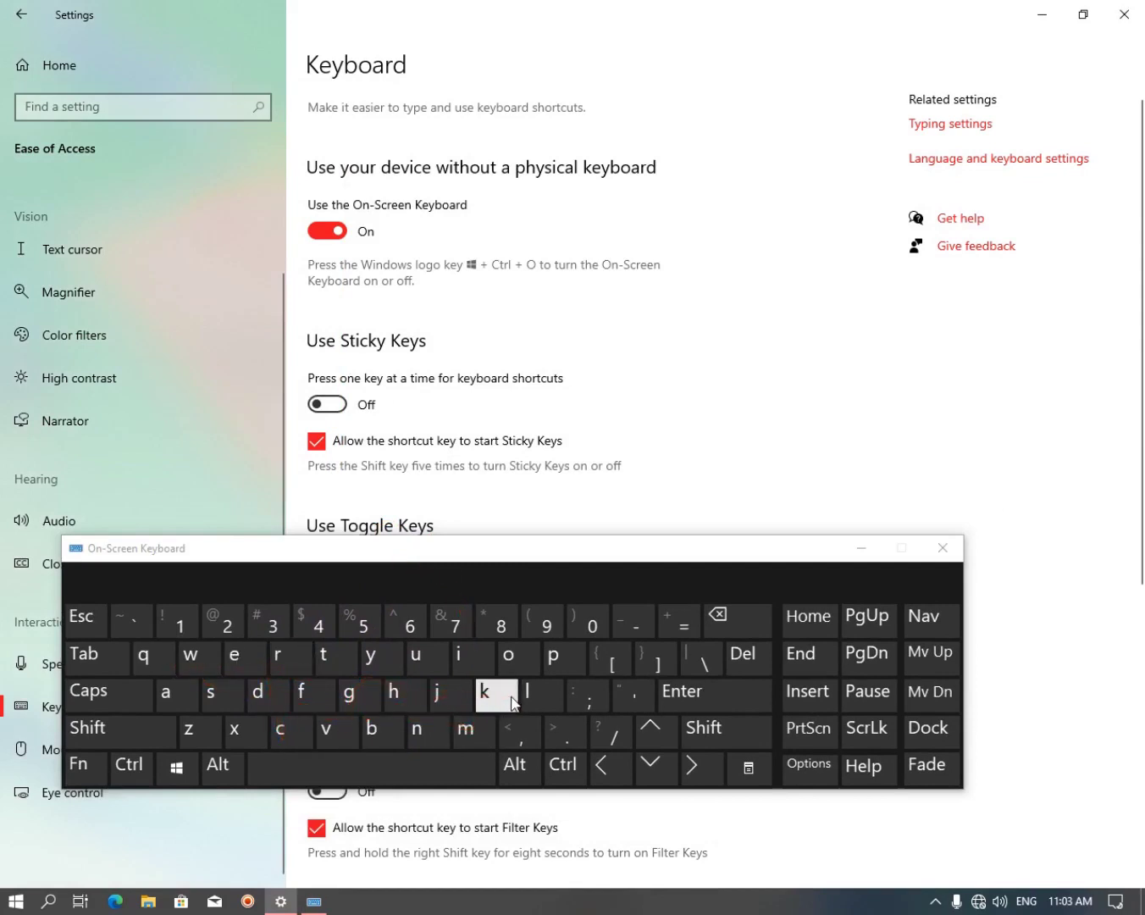
# Enter the letter h with the On-Screen Keyboard and close the keyboard
pyautogui.click(404, 697)
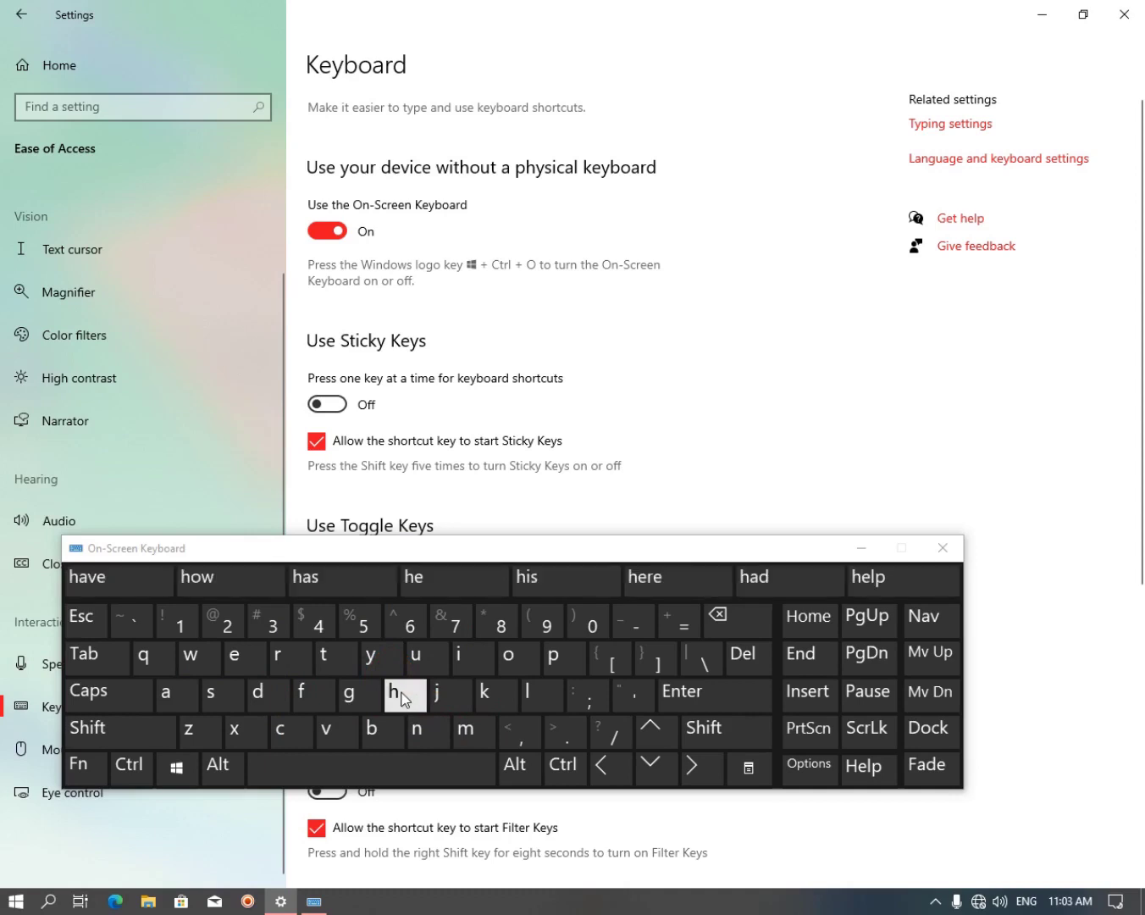
pyautogui.click(405, 694)
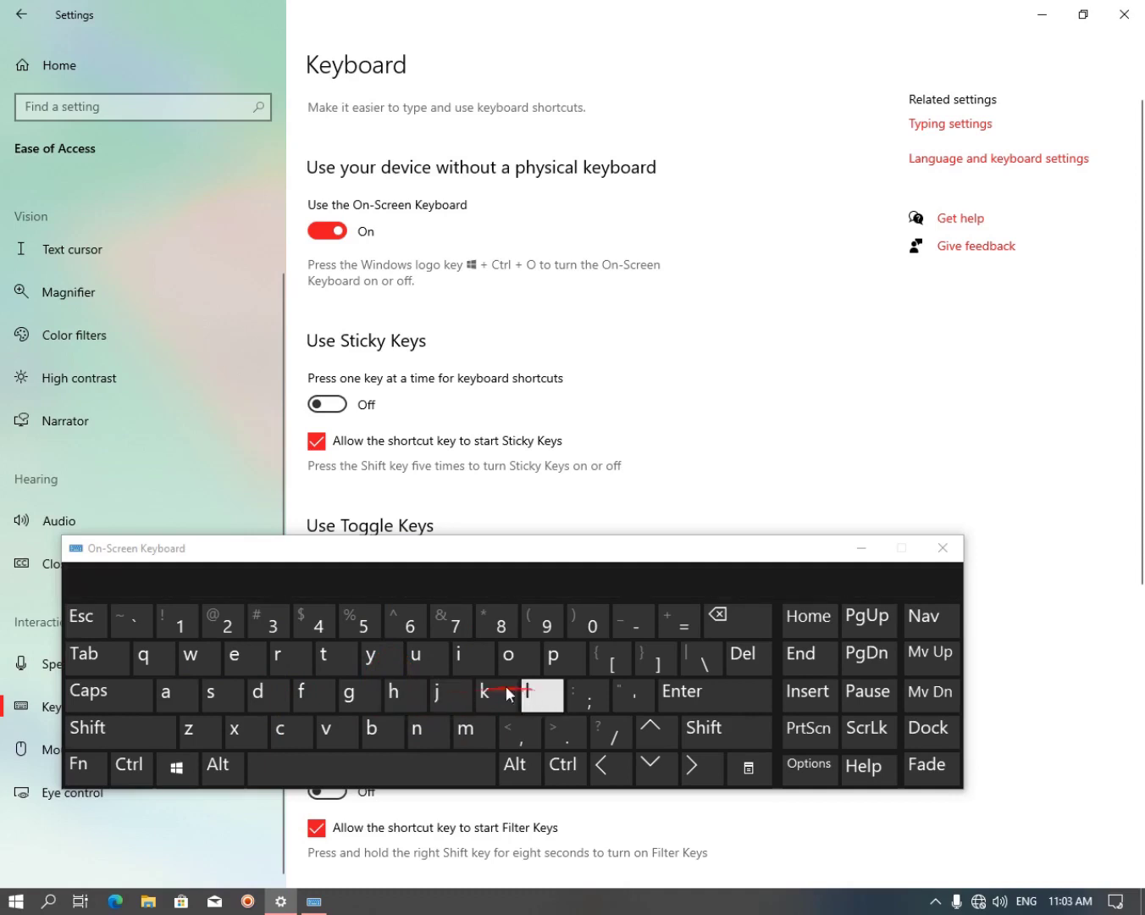
pyautogui.click(943, 547)
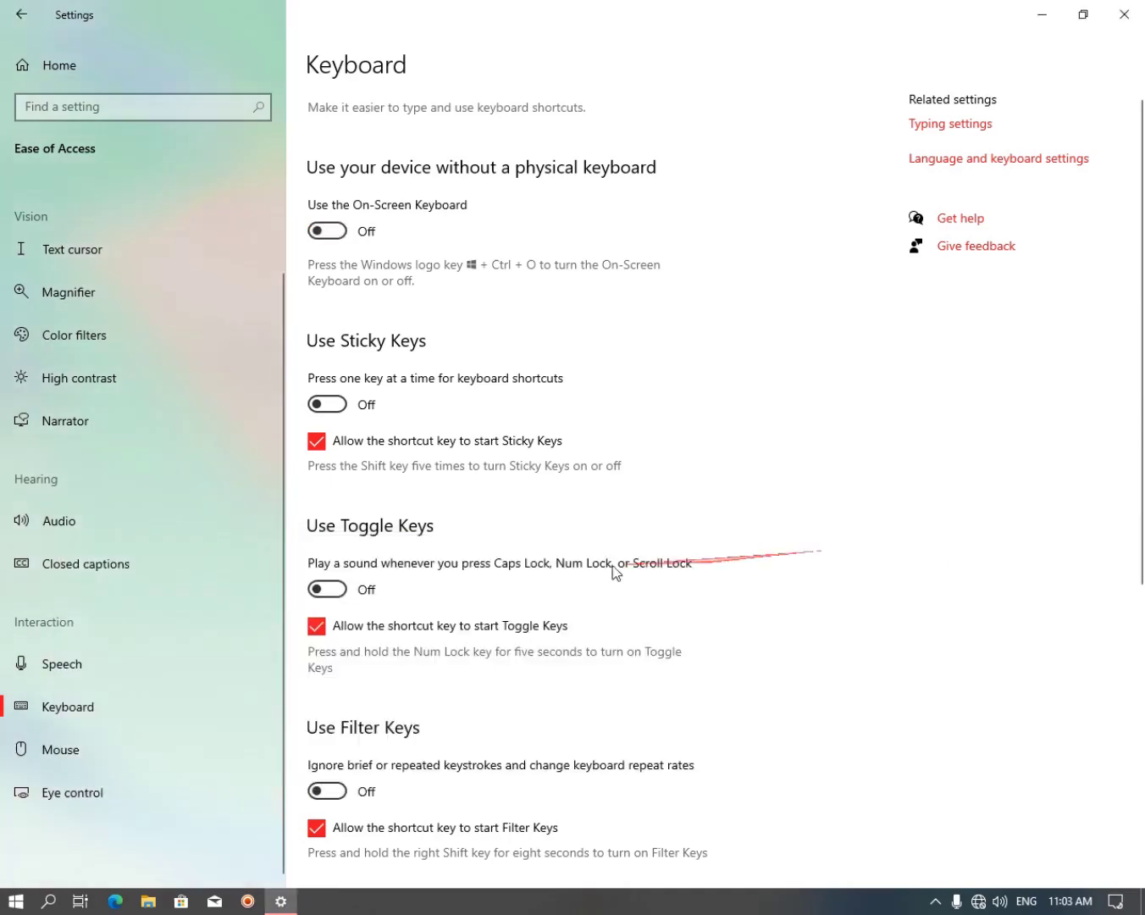
# Review the remaining Keyboard options, go to the Mouse page and turn on Mouse Keys
pyautogui.scroll(-5, 402, 555)
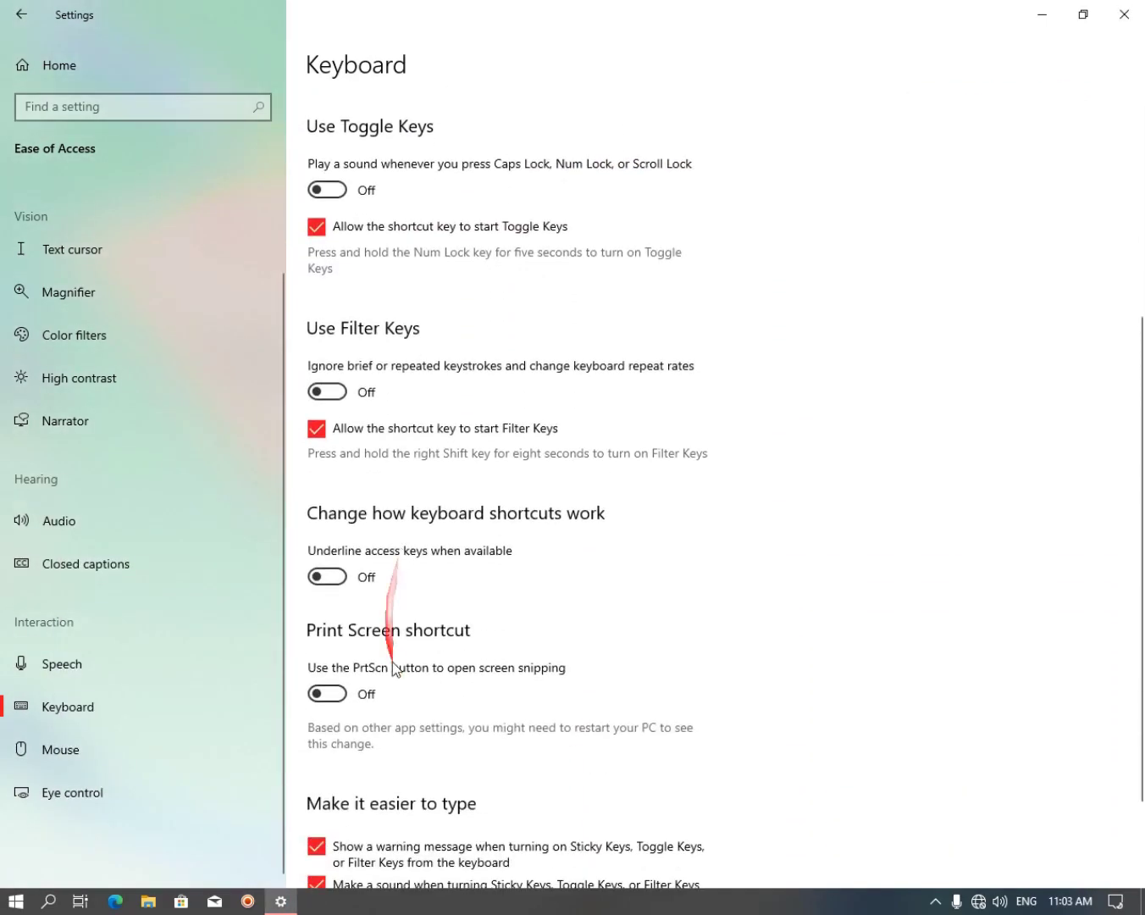
pyautogui.scroll(6, 405, 697)
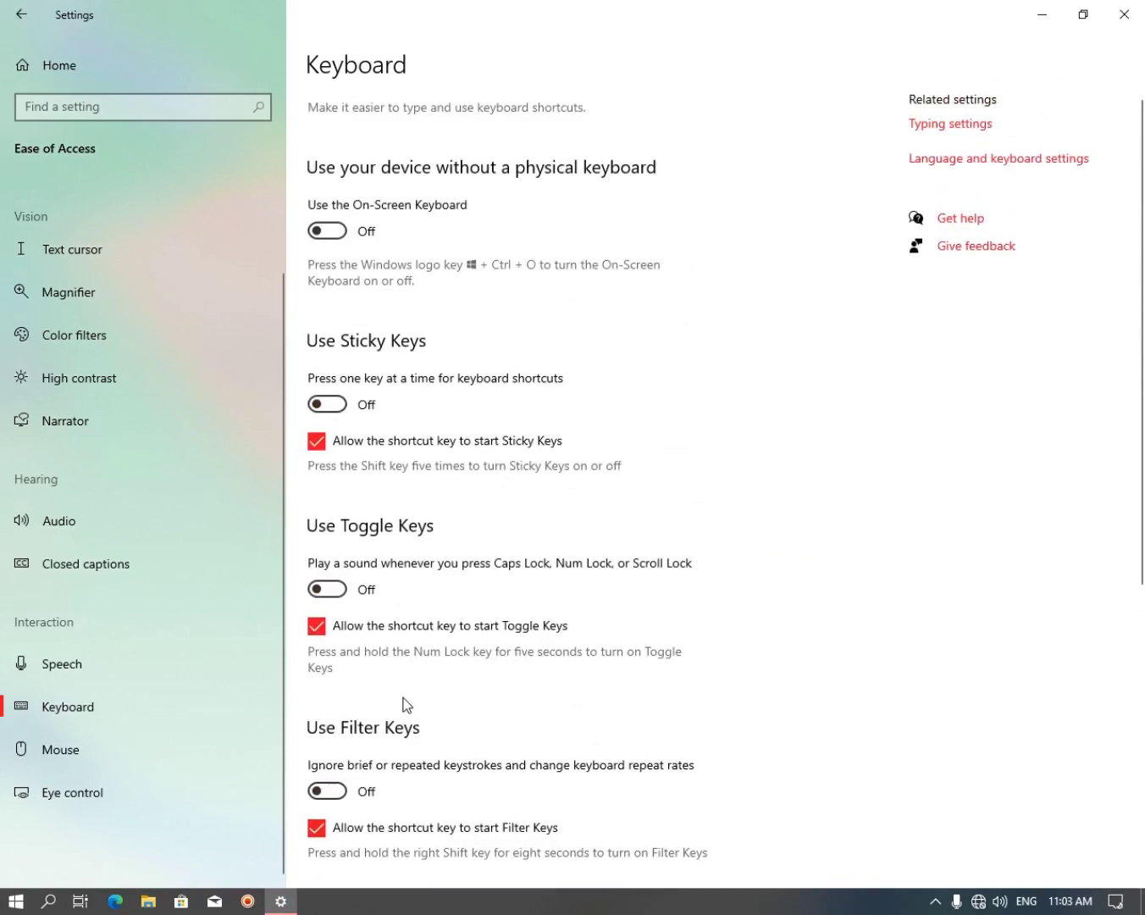
pyautogui.click(52, 753)
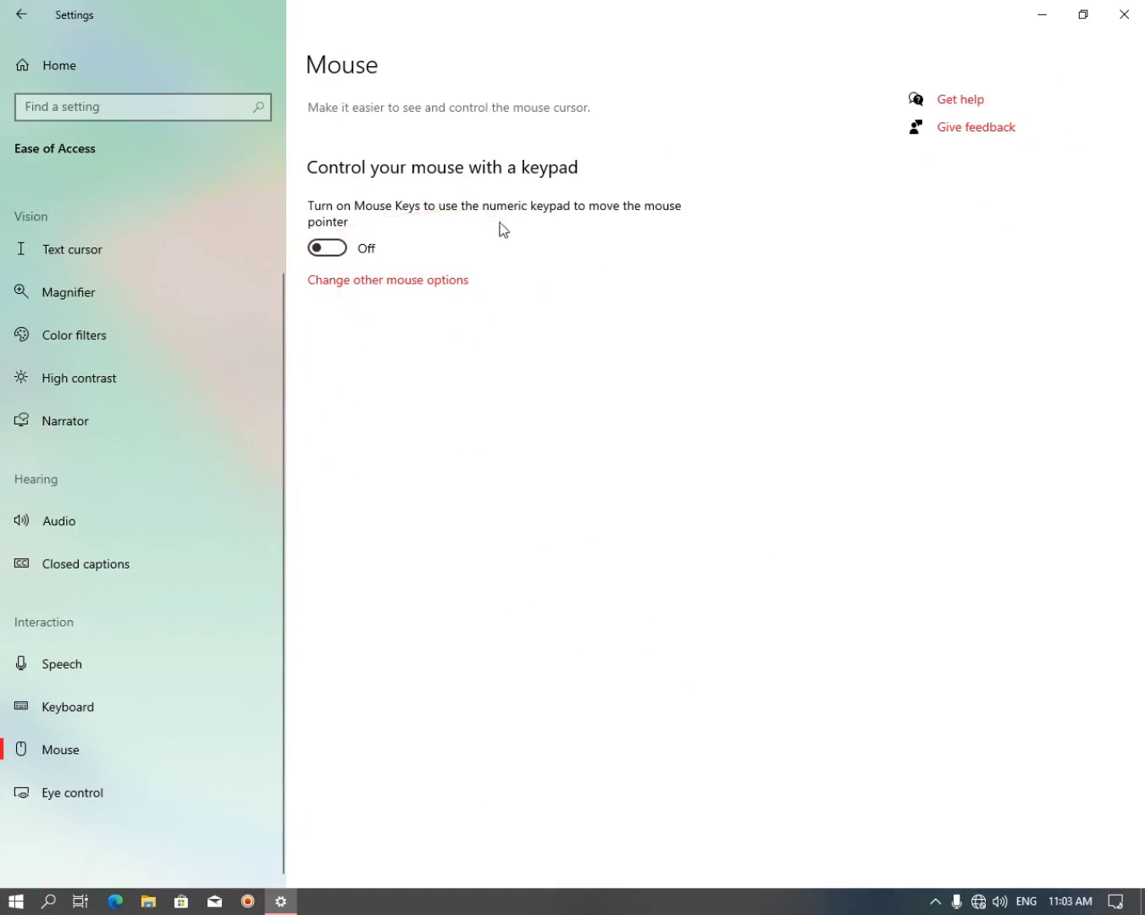
pyautogui.click(329, 249)
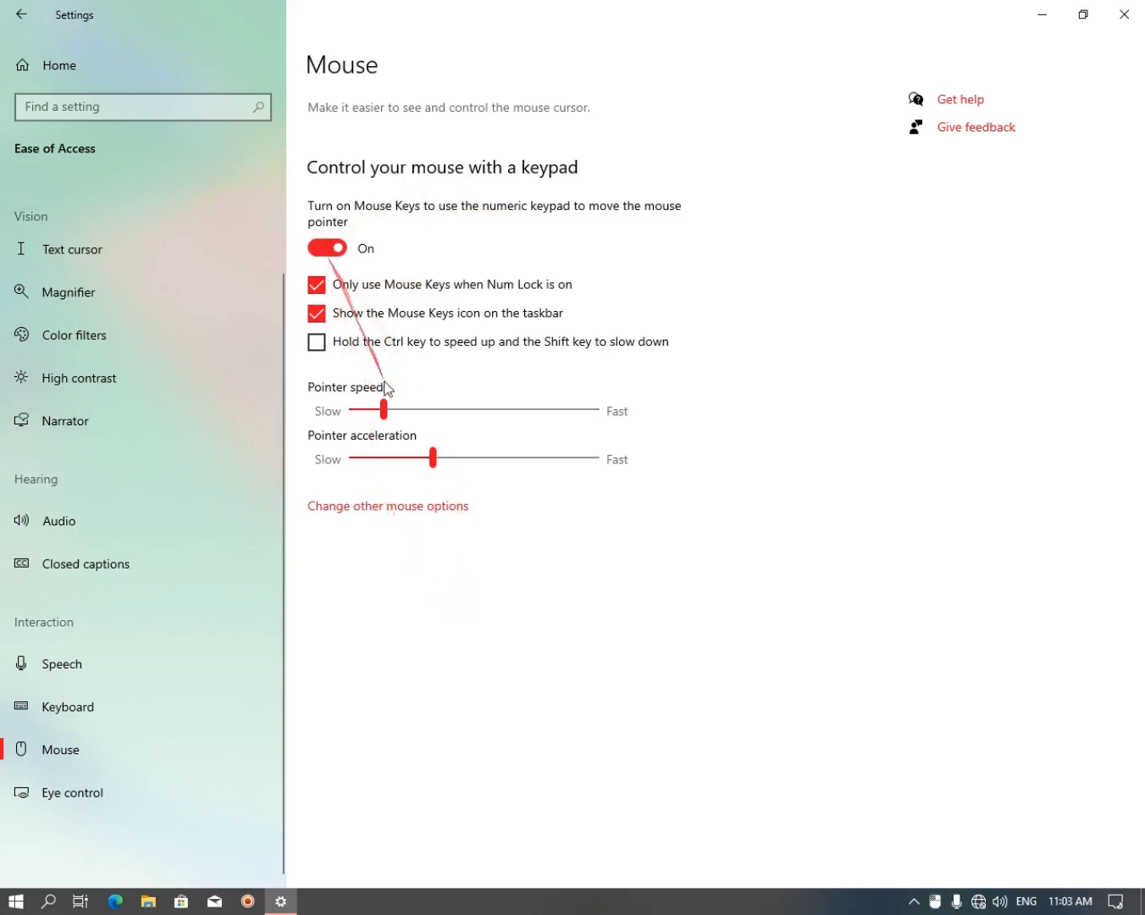
# Raise the Mouse Keys pointer speed, lower the pointer acceleration to 145 and turn Mouse Keys off
pyautogui.moveTo(382, 412); pyautogui.dragTo(533, 411)
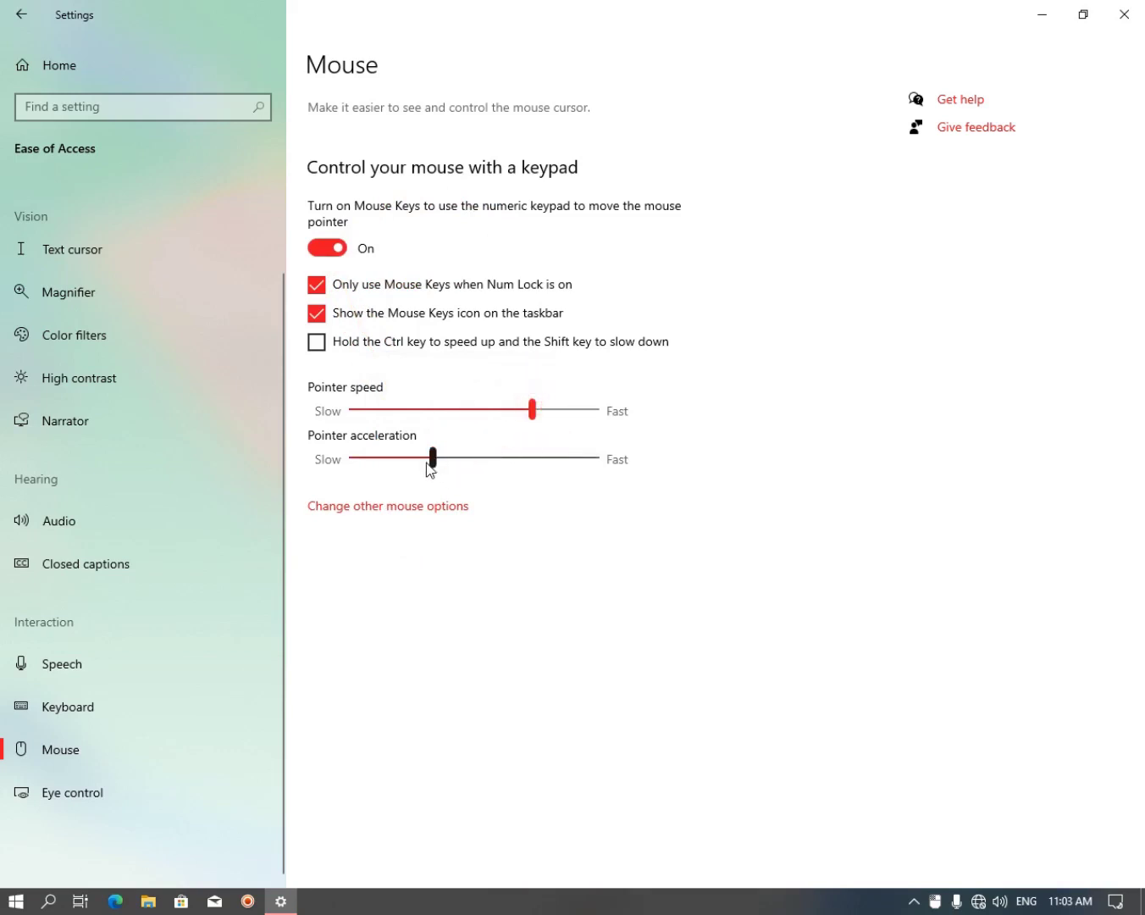
pyautogui.moveTo(436, 464); pyautogui.dragTo(379, 465)
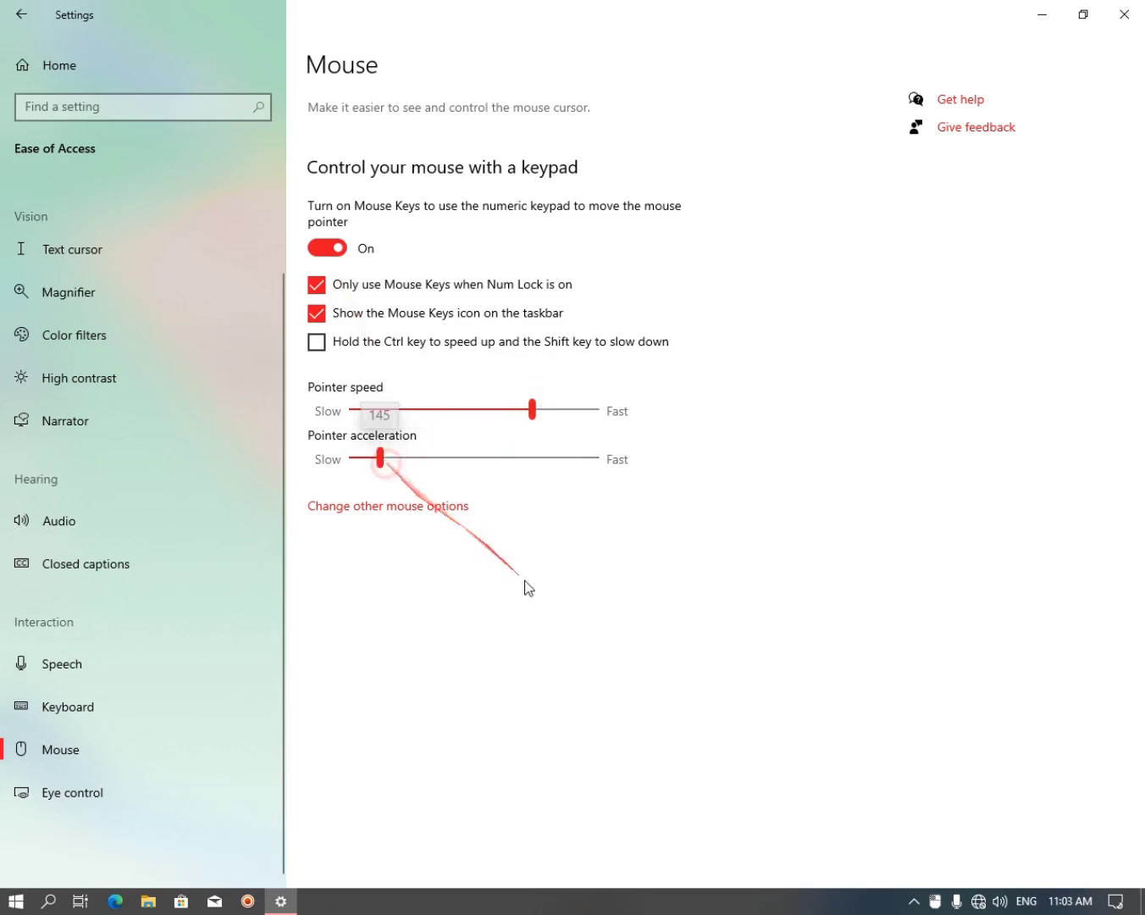
pyautogui.click(346, 247)
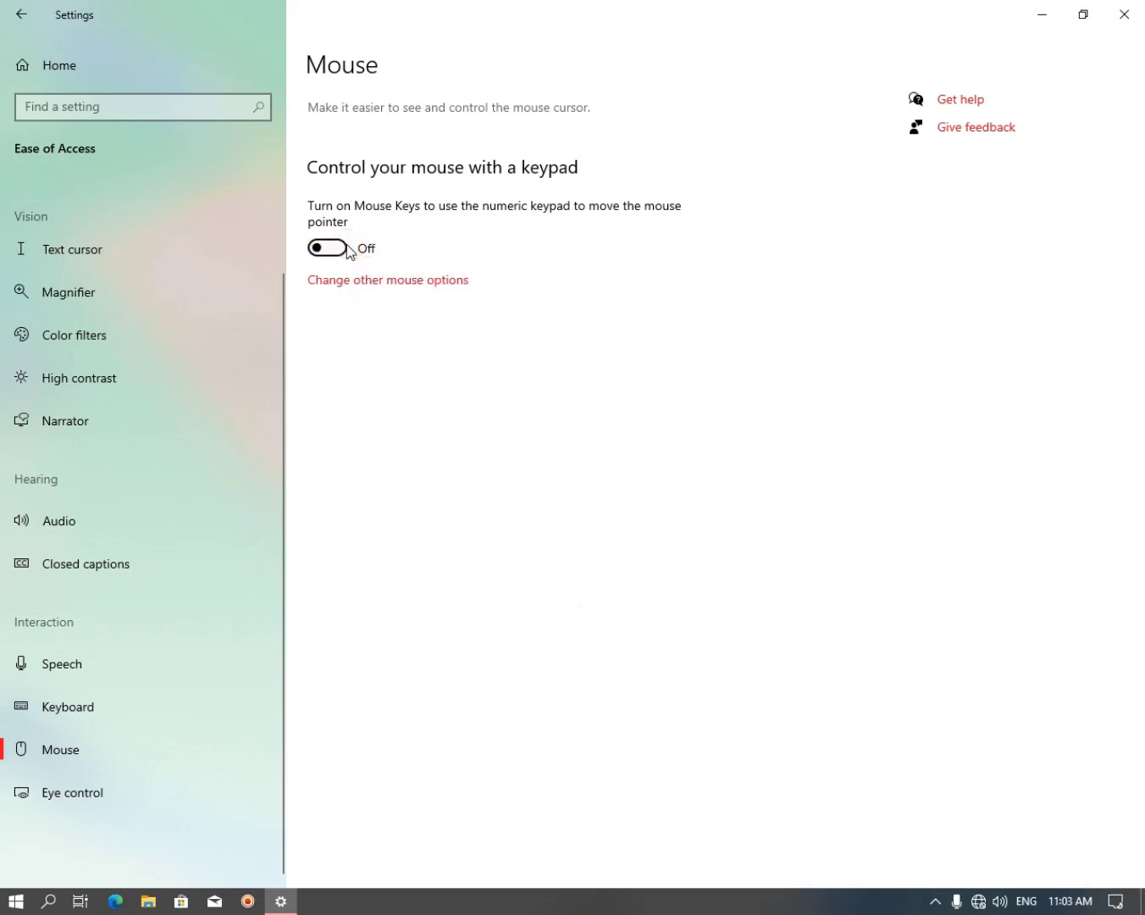
# View the Eye control page, return to the Settings home page and close Settings
pyautogui.click(80, 802)
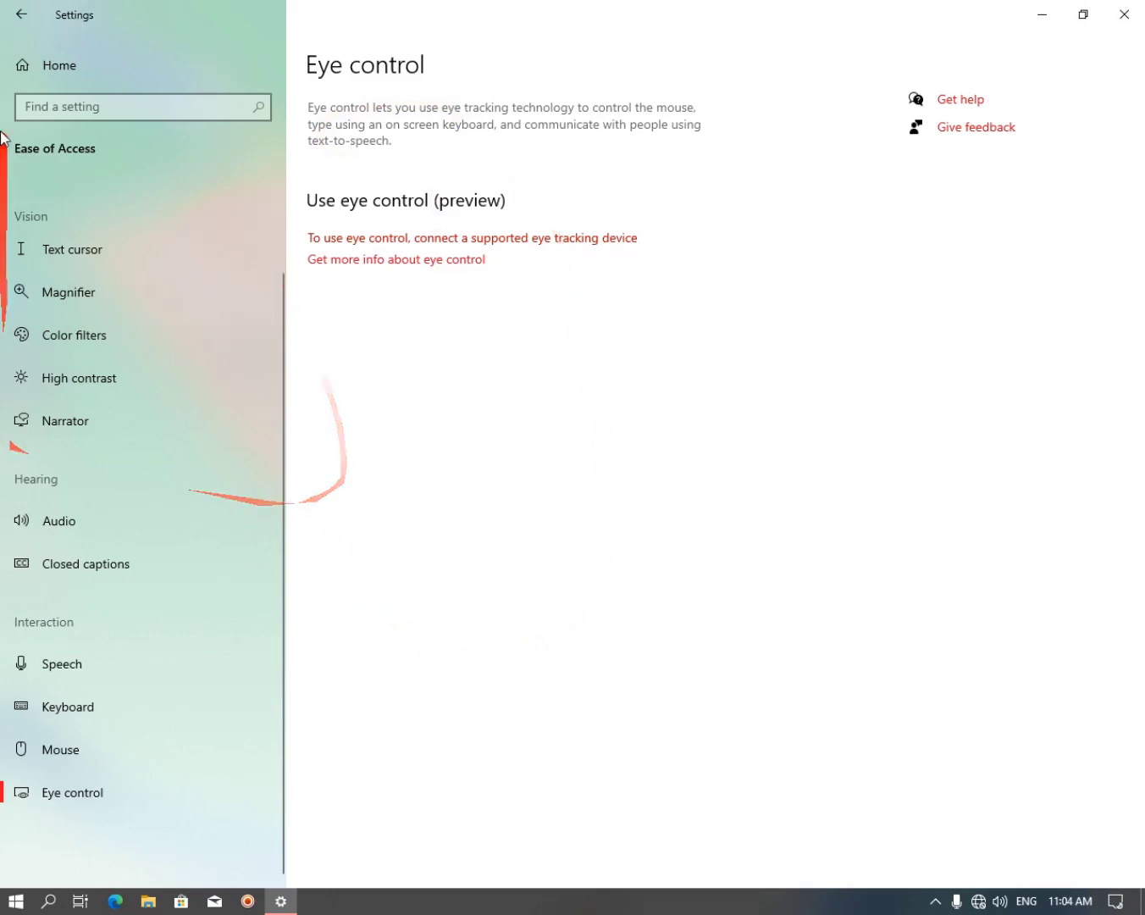
pyautogui.click(22, 14)
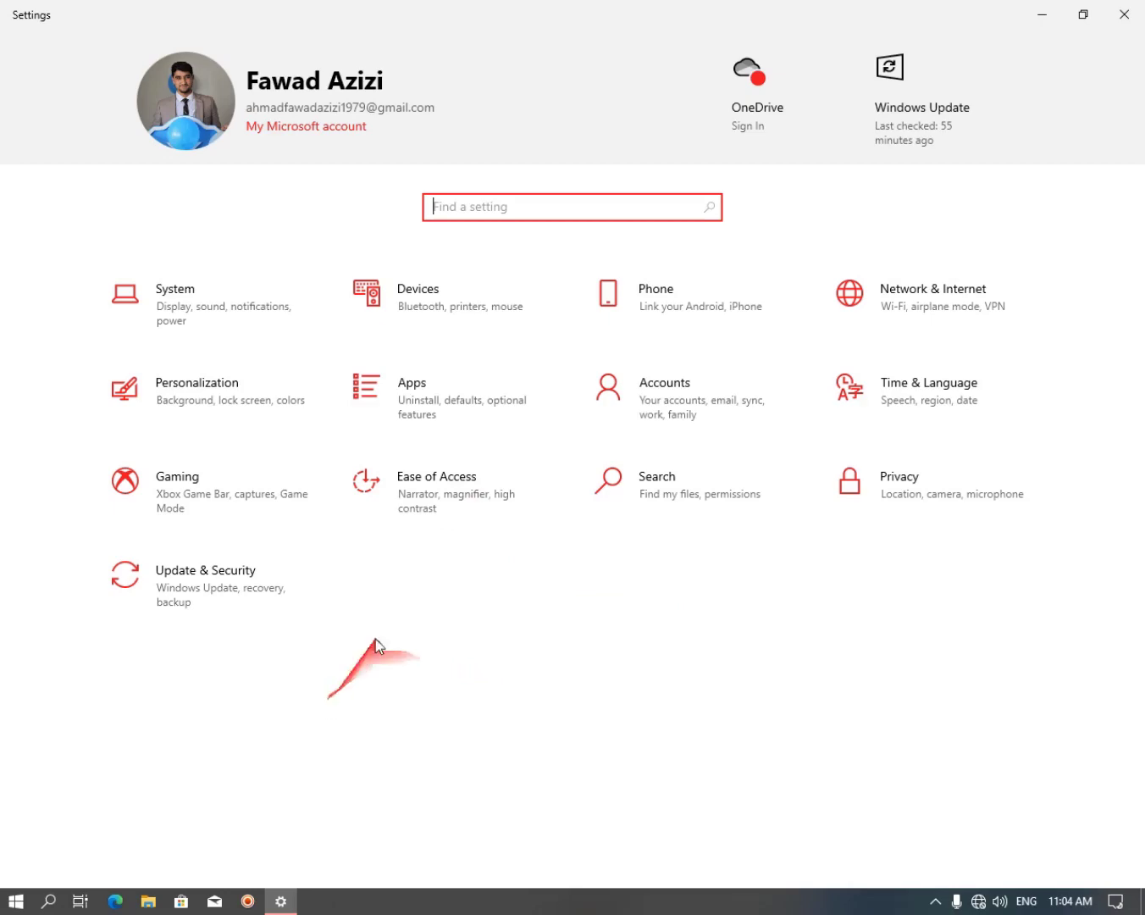
pyautogui.click(1123, 14)
pyautogui.moveTo(140, 144); pyautogui.dragTo(1066, 610)
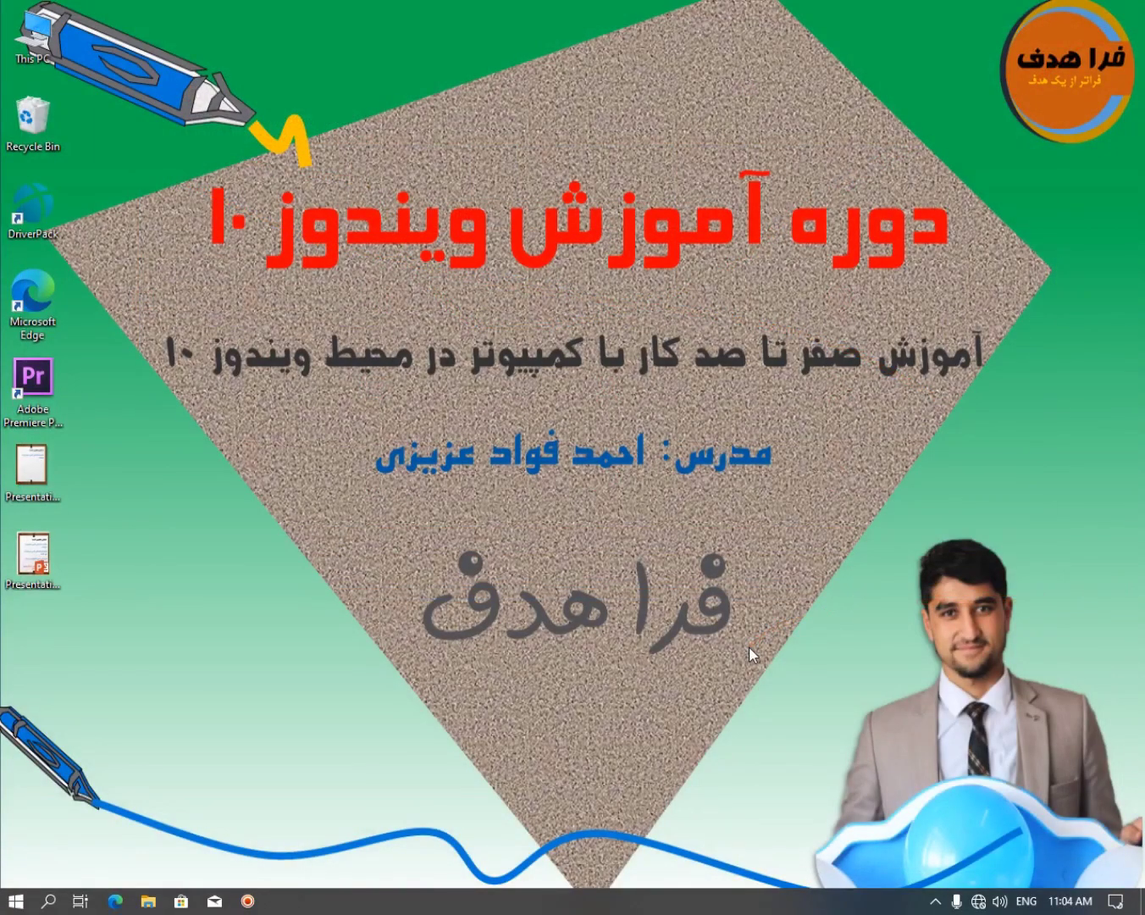